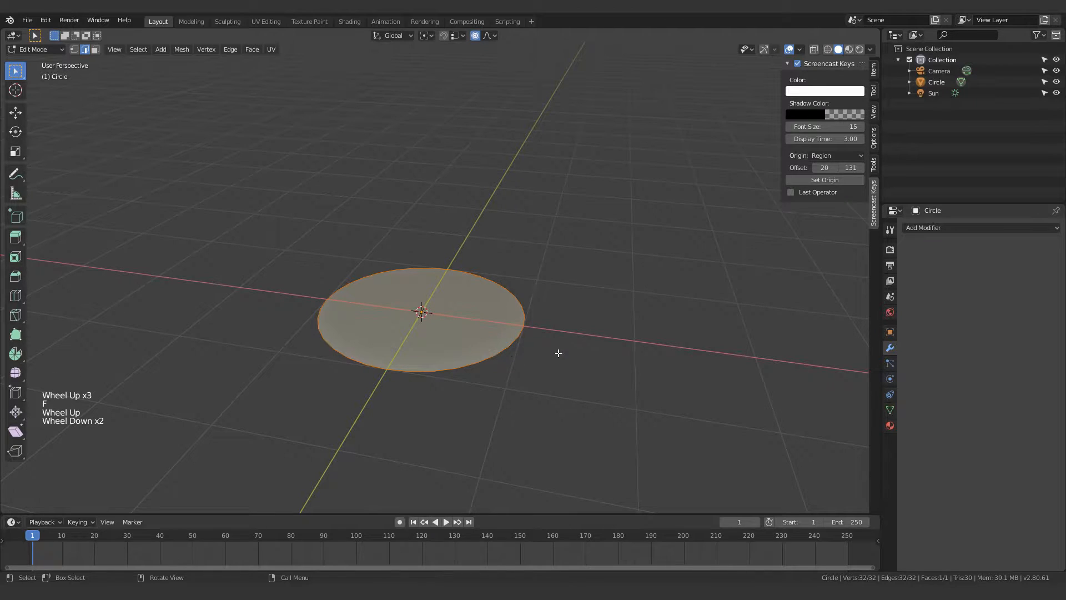
Extrude the disc face upward about 0.045 m, extrude it a second time and scale it outward into a wide flared rim
{"action": "key", "text": "e"}
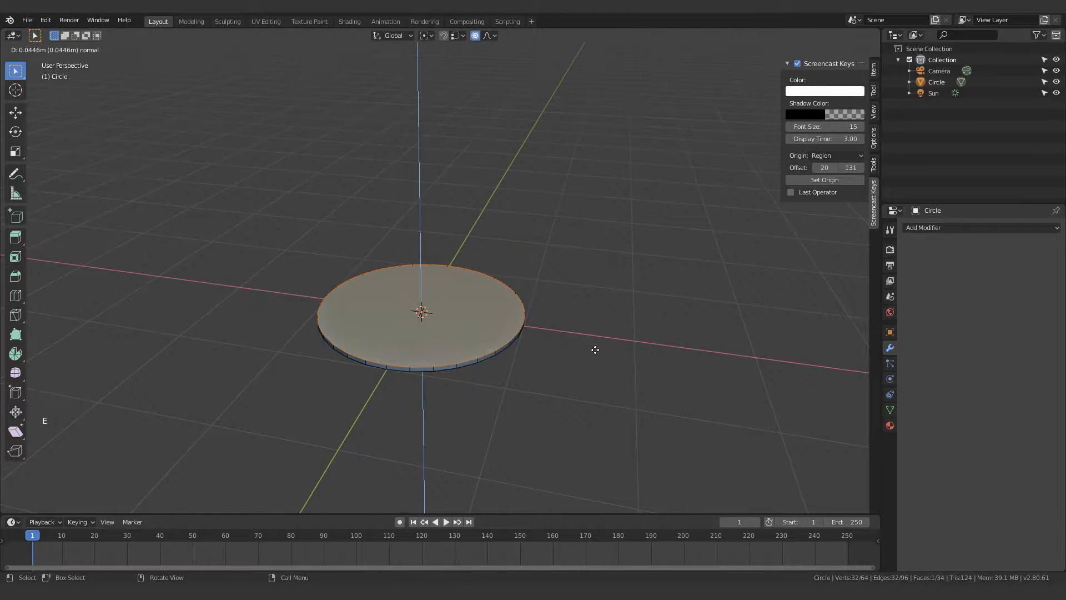
{"action": "left_click", "coordinate": [596, 348]}
{"action": "mouse_move", "coordinate": [545, 312]}
{"action": "middle_mouse_down"}
{"action": "mouse_move", "coordinate": [557, 293]}
{"action": "mouse_move", "coordinate": [557, 326]}
{"action": "middle_mouse_up"}
{"action": "key", "text": "e"}
{"action": "key", "text": "s"}
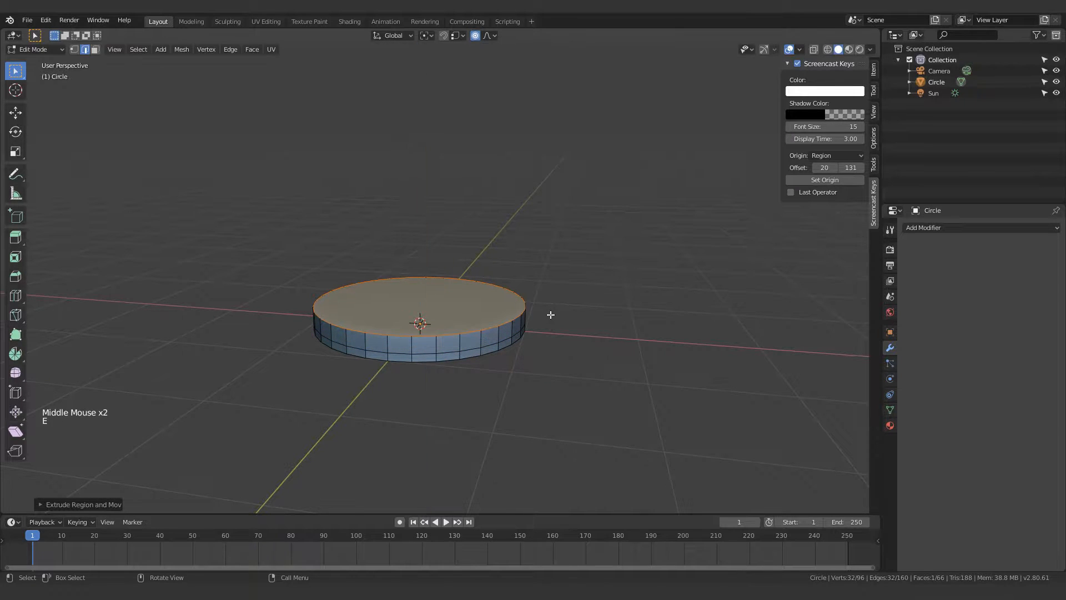
{"action": "left_click", "coordinate": [633, 331]}
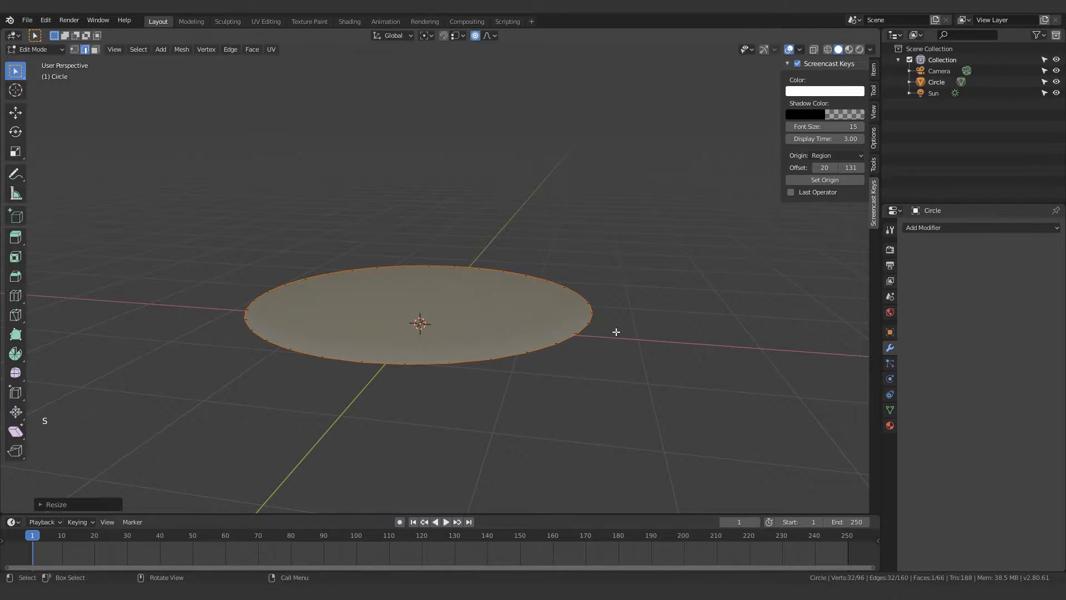
Delete the large top face so the plate shape is open
{"action": "middle_click_drag", "start_coordinate": [616, 331], "coordinate": [517, 364]}
{"action": "key", "text": "Tab"}
{"action": "key", "text": "Tab"}
{"action": "key", "text": "3"}
{"action": "left_click", "coordinate": [327, 316]}
{"action": "key", "text": "x"}
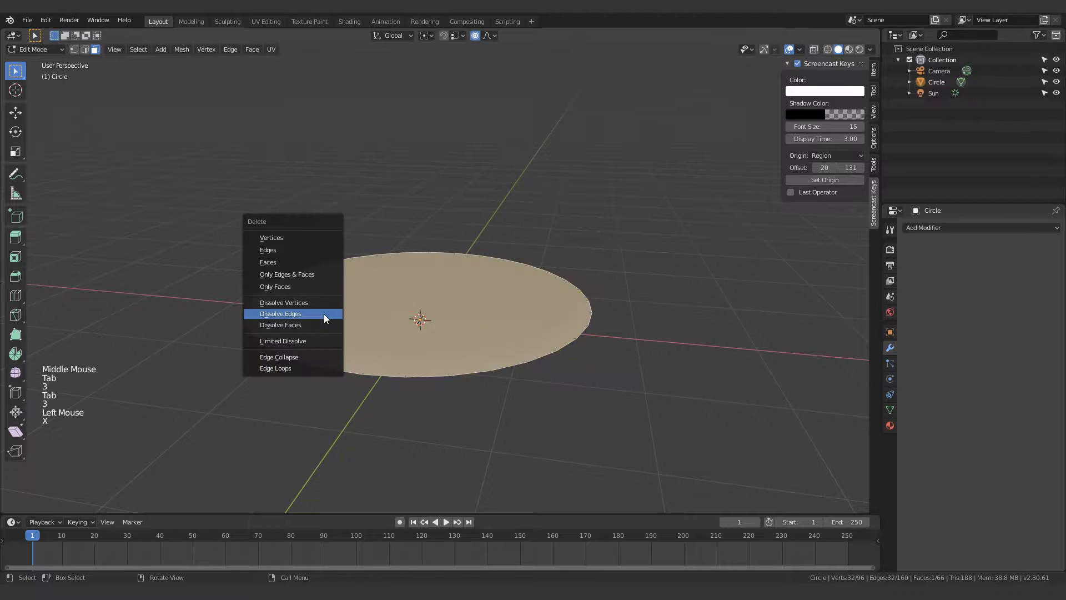
{"action": "left_click", "coordinate": [301, 263]}
Raise the plate's outer rim edge loop slightly so the rim slopes upward
{"action": "middle_click_drag", "start_coordinate": [302, 263], "coordinate": [445, 285]}
{"action": "scroll", "coordinate": [349, 304], "scroll_direction": "down", "scroll_amount": 1}
{"action": "scroll", "coordinate": [350, 305], "scroll_direction": "up", "scroll_amount": 4}
{"action": "key", "text": "Tab"}
{"action": "middle_click_drag", "start_coordinate": [359, 293], "coordinate": [468, 255]}
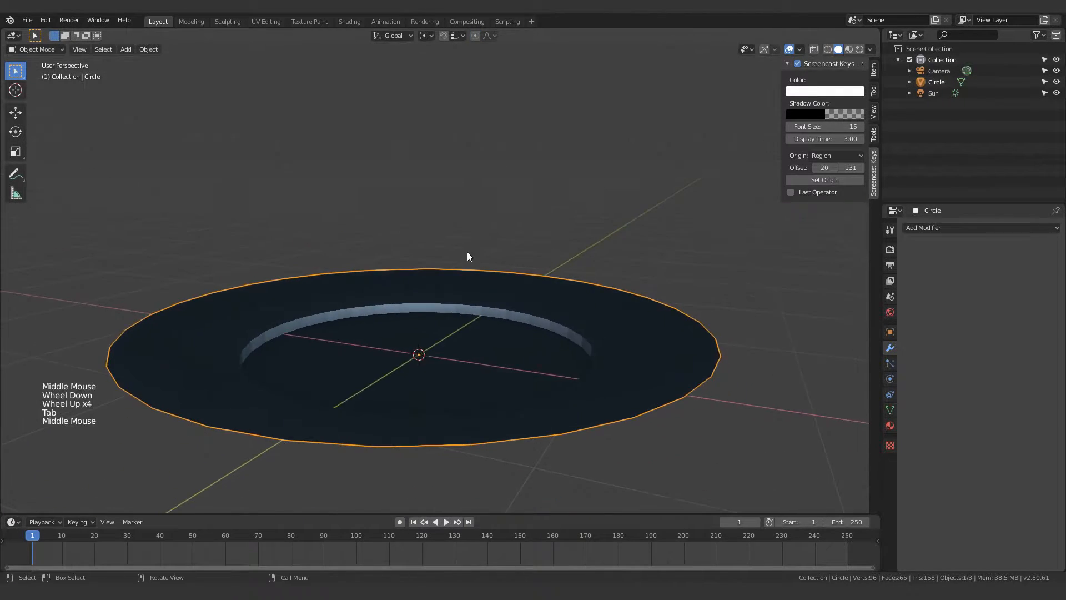
{"action": "scroll", "coordinate": [468, 256], "scroll_direction": "down", "scroll_amount": 3}
{"action": "key", "text": "Tab"}
{"action": "key", "text": "2"}
{"action": "left_click", "coordinate": [592, 322], "text": "alt+shift"}
{"action": "key", "text": "g"}
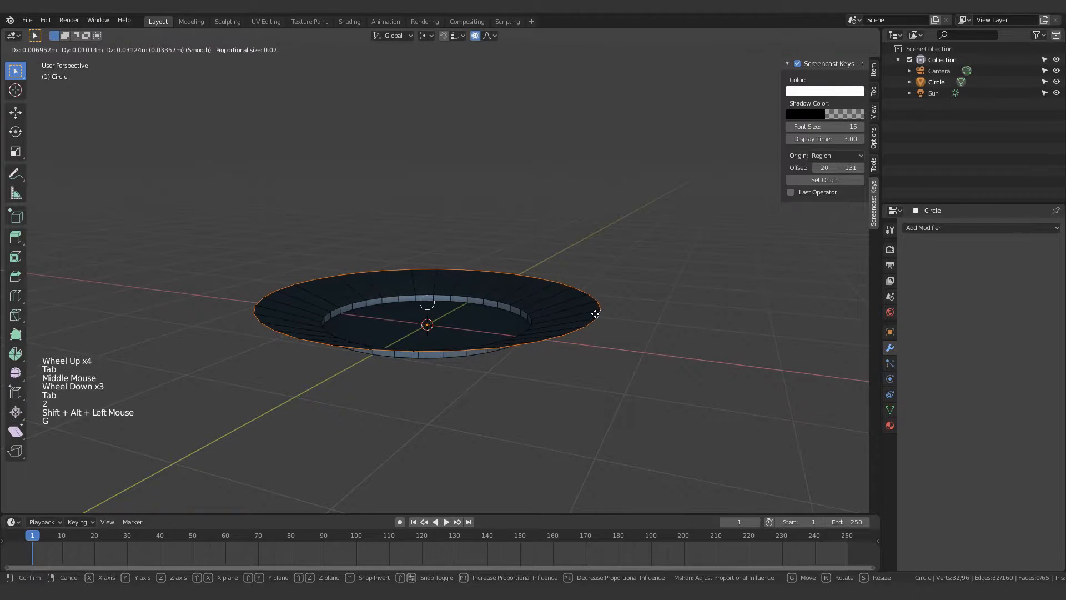
{"action": "left_click", "coordinate": [588, 315]}
{"action": "key", "text": "Tab"}
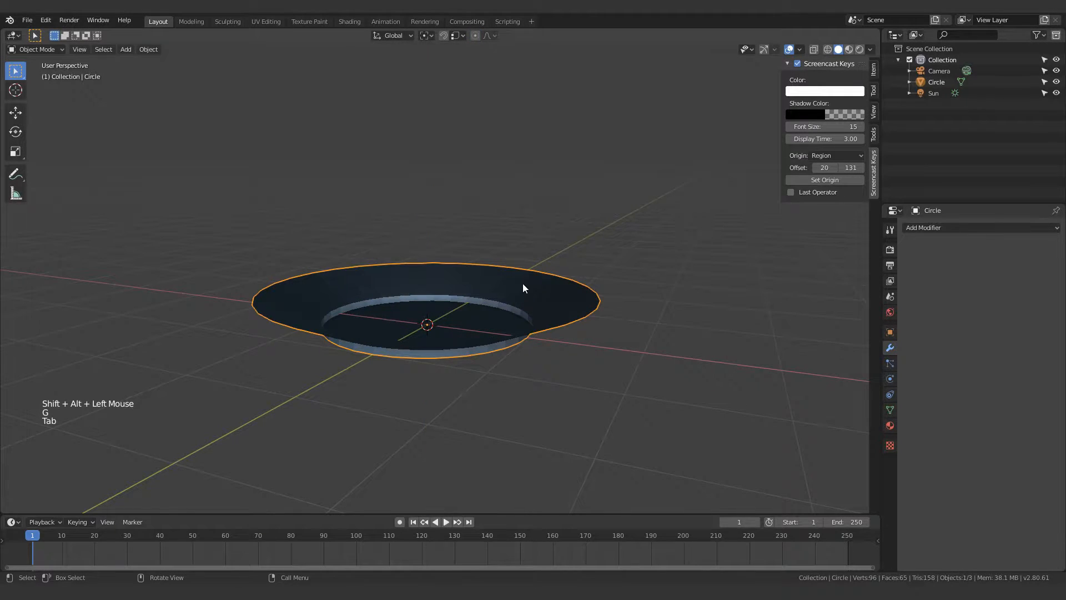
Add a Solidify modifier to the plate
{"action": "key", "text": "q"}
{"action": "left_click", "coordinate": [498, 275]}
{"action": "middle_click_drag", "start_coordinate": [497, 284], "coordinate": [592, 302]}
{"action": "scroll", "coordinate": [583, 322], "scroll_direction": "up", "scroll_amount": 3}
Lower the edge loop at the top of the inner wall about 0.024 m along the Z axis
{"action": "key", "text": "Tab"}
{"action": "middle_click_drag", "start_coordinate": [579, 345], "coordinate": [265, 336]}
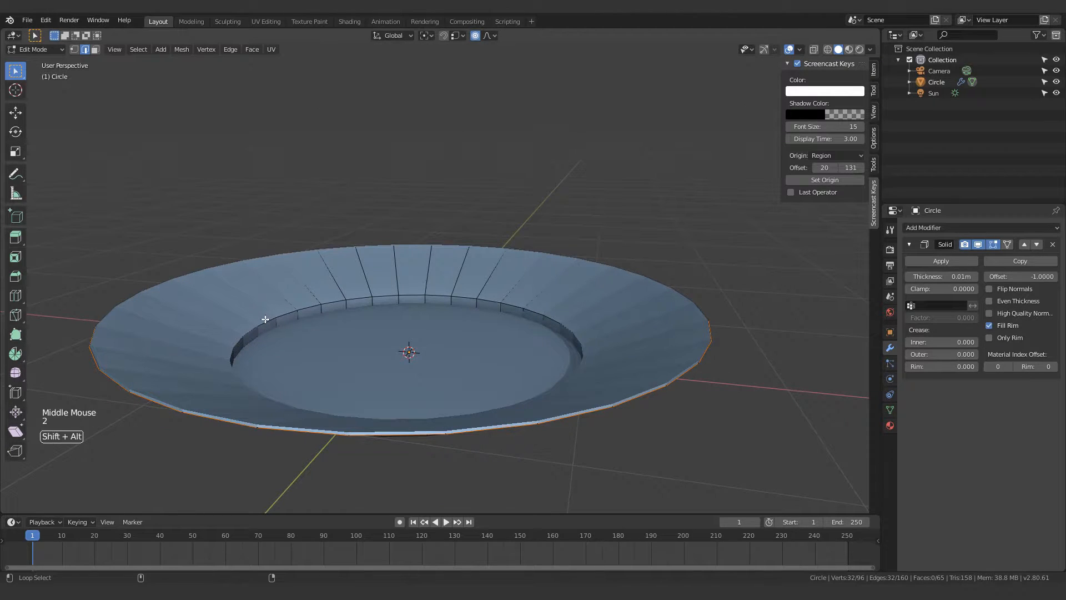
{"action": "key", "text": "alt+a"}
{"action": "key", "text": "g"}
{"action": "key", "text": "z"}
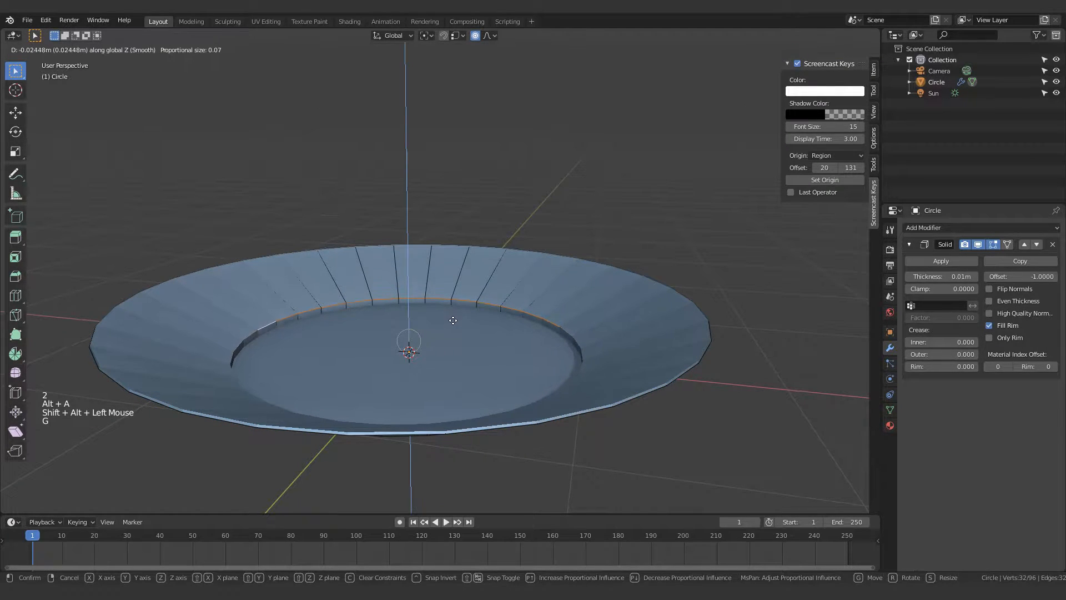
{"action": "left_click", "coordinate": [453, 321]}
Turn off proportional editing and lower the inner wall's top edge loop further along the Z axis, leaving a shallow recess
{"action": "left_click", "coordinate": [475, 36]}
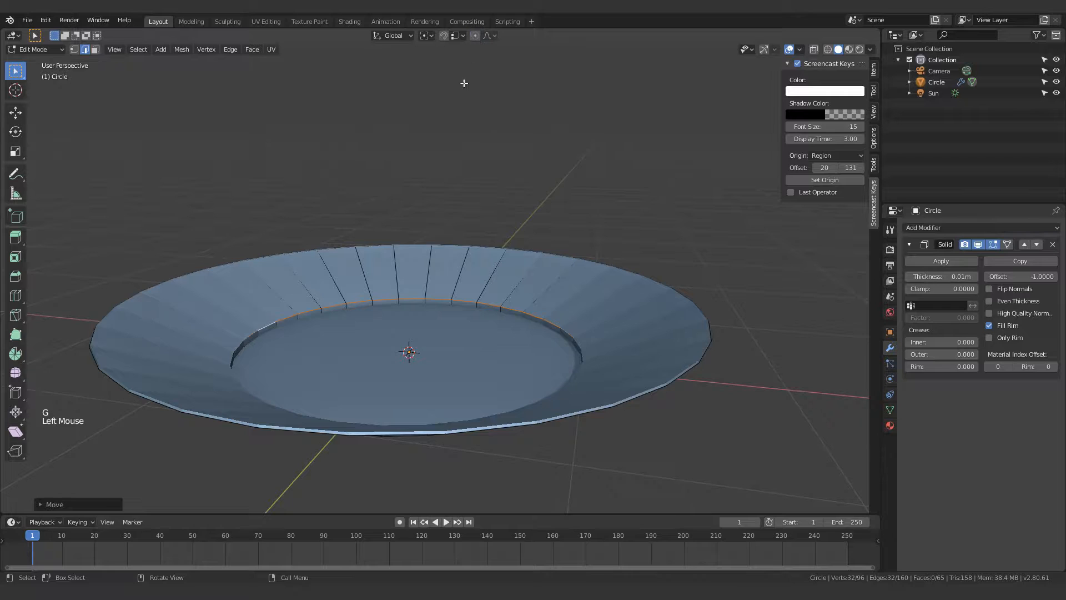
{"action": "middle_click_drag", "start_coordinate": [472, 222], "coordinate": [484, 250]}
{"action": "key", "text": "g"}
{"action": "key", "text": "z"}
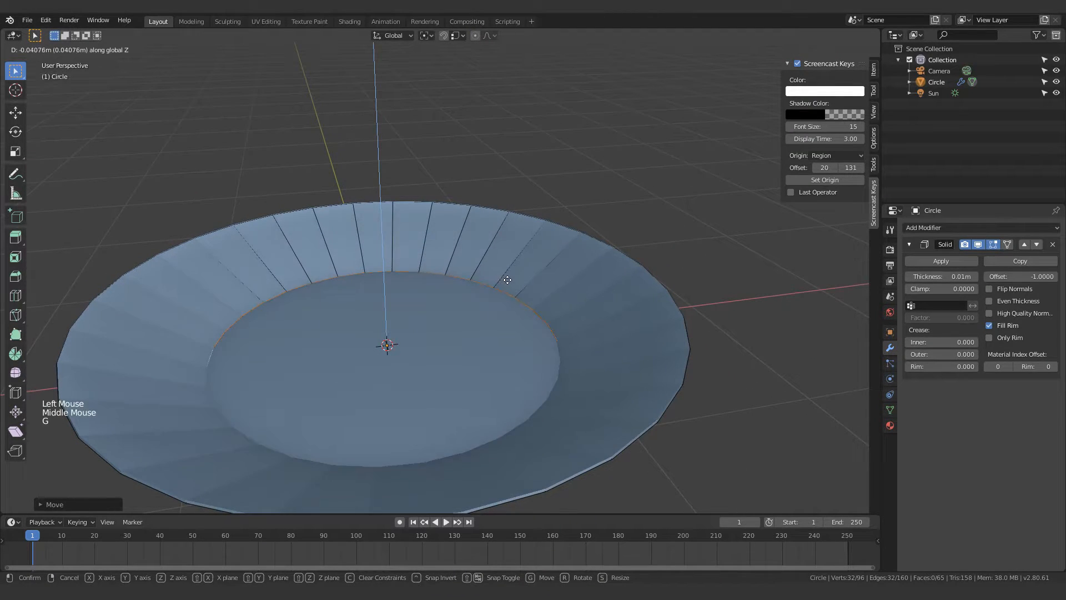
{"action": "left_click", "coordinate": [507, 277]}
{"action": "key", "text": "Tab"}
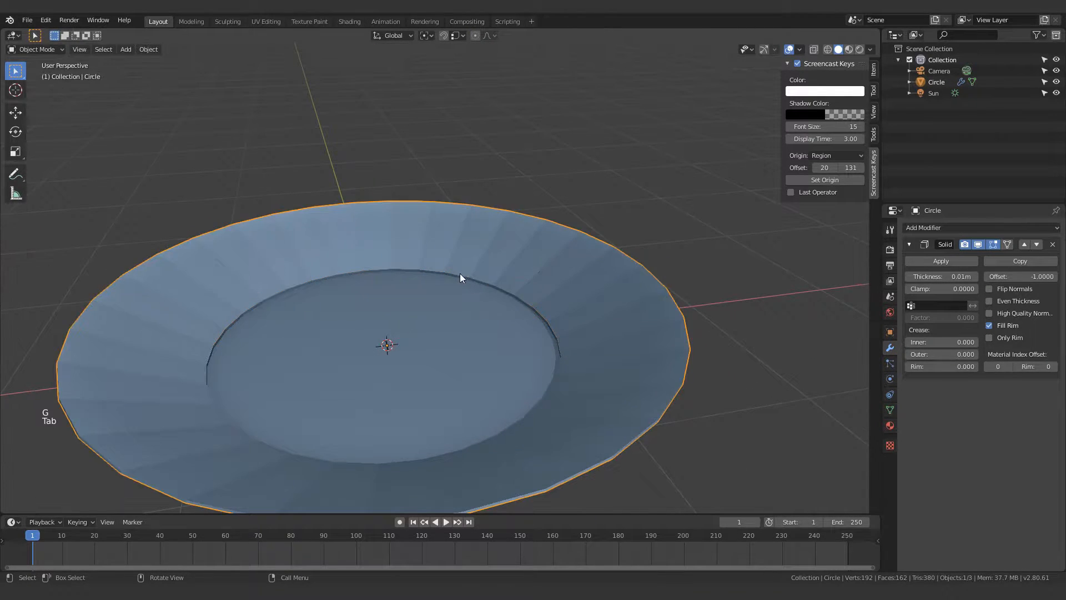
Shade the plate smooth and enable Auto Smooth for its normals
{"action": "scroll", "coordinate": [459, 278], "scroll_direction": "down", "scroll_amount": 5}
{"action": "scroll", "coordinate": [457, 294], "scroll_direction": "up", "scroll_amount": 5}
{"action": "middle_click_drag", "start_coordinate": [457, 298], "coordinate": [512, 248], "text": "shift"}
{"action": "right_click", "coordinate": [511, 248]}
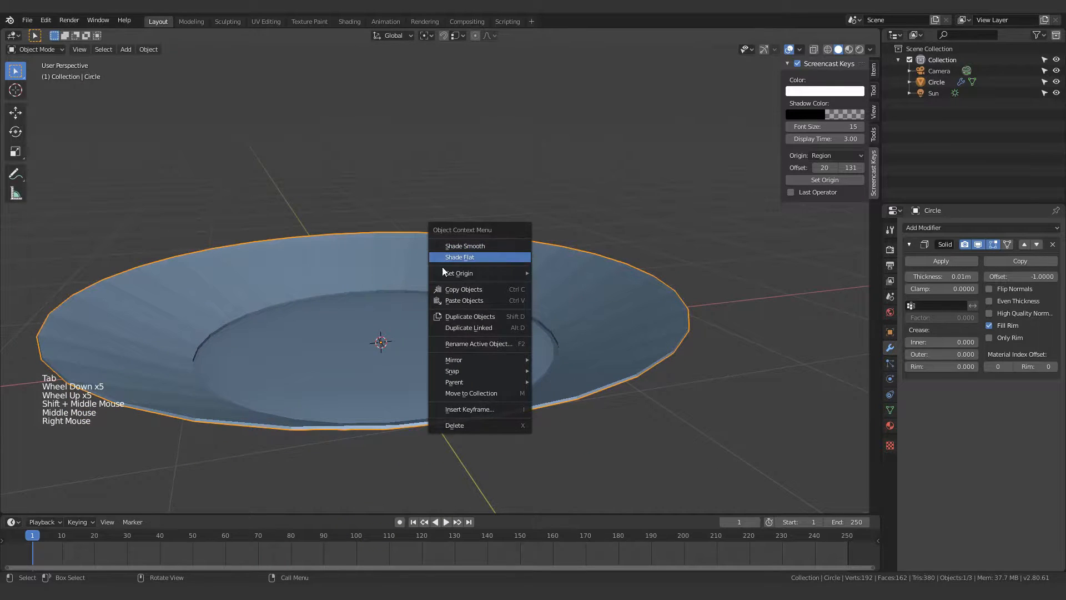
{"action": "left_click", "coordinate": [508, 245]}
{"action": "left_click", "coordinate": [890, 410]}
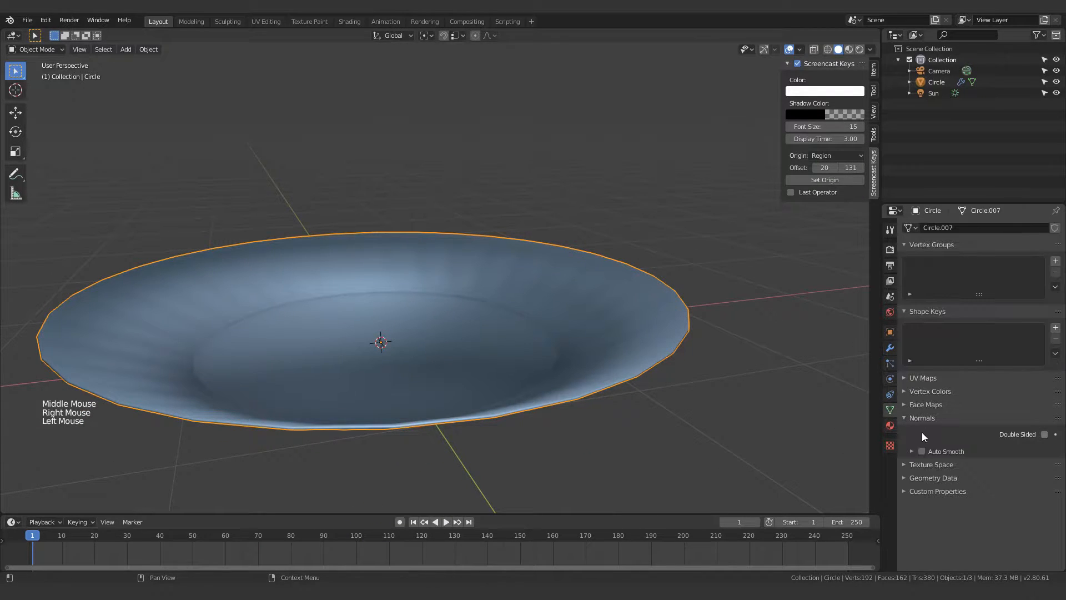
{"action": "left_click", "coordinate": [922, 450]}
Preview the plate in rendered shading and examine its rim and recess from near and far
{"action": "mouse_move", "coordinate": [633, 376]}
{"action": "middle_mouse_down"}
{"action": "mouse_move", "coordinate": [610, 397]}
{"action": "mouse_move", "coordinate": [500, 330]}
{"action": "middle_mouse_up"}
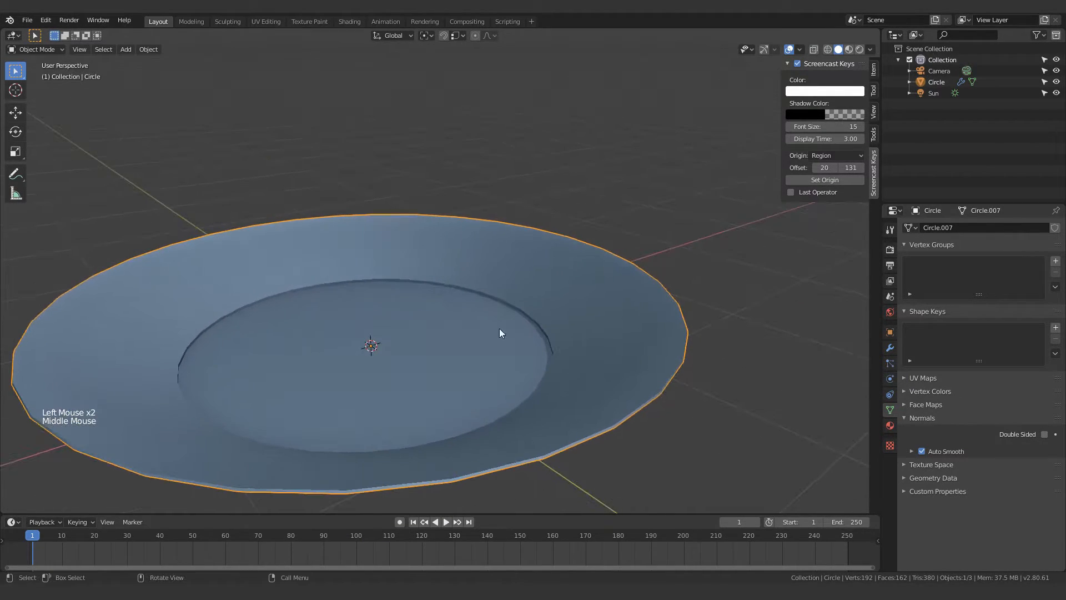
{"action": "key", "text": "z"}
{"action": "left_click", "coordinate": [587, 183]}
{"action": "mouse_move", "coordinate": [587, 183]}
{"action": "middle_mouse_down"}
{"action": "mouse_move", "coordinate": [484, 204]}
{"action": "mouse_move", "coordinate": [411, 234]}
{"action": "middle_mouse_up"}
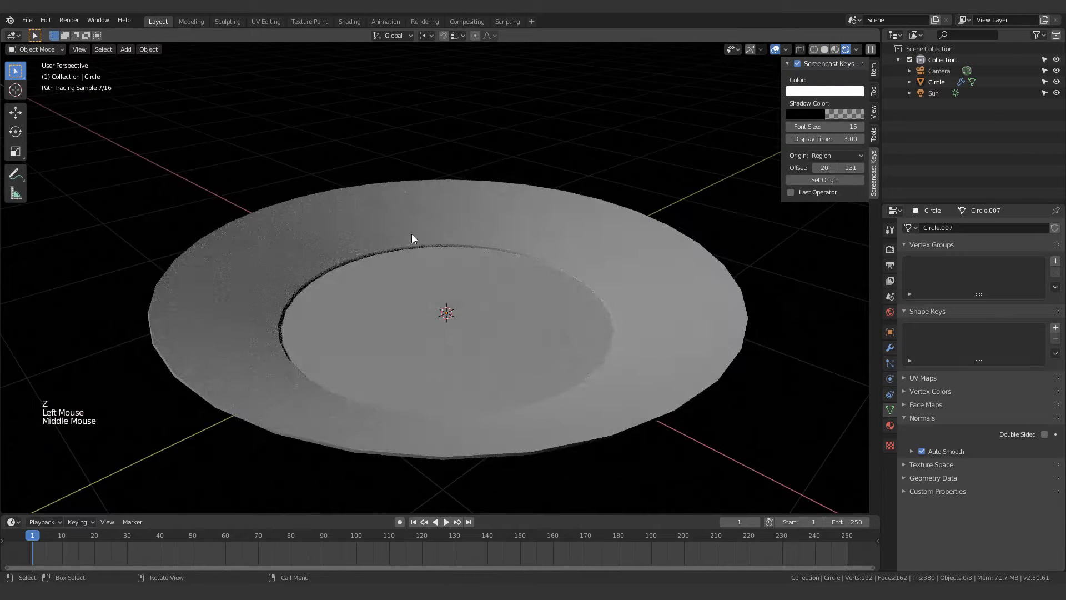
{"action": "left_click", "coordinate": [301, 260]}
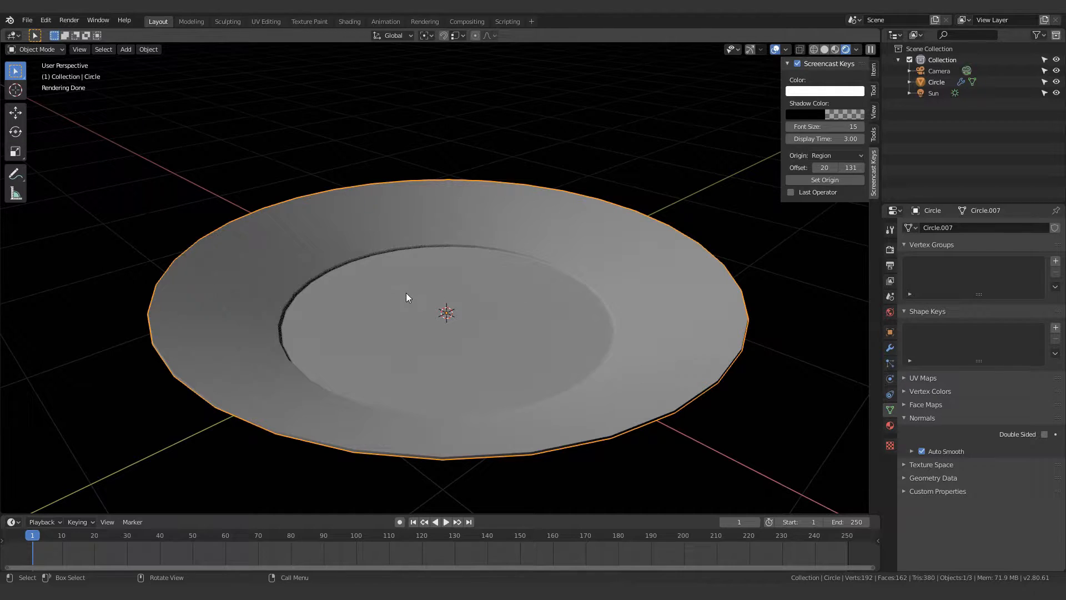
{"action": "scroll", "coordinate": [406, 292], "scroll_direction": "down", "scroll_amount": 7}
{"action": "scroll", "coordinate": [303, 313], "scroll_direction": "down", "scroll_amount": 5}
{"action": "middle_click_drag", "start_coordinate": [314, 304], "coordinate": [336, 274]}
{"action": "left_click_drag", "start_coordinate": [329, 301], "coordinate": [320, 328]}
{"action": "middle_click_drag", "start_coordinate": [325, 304], "coordinate": [311, 335]}
{"action": "left_click", "coordinate": [311, 335]}
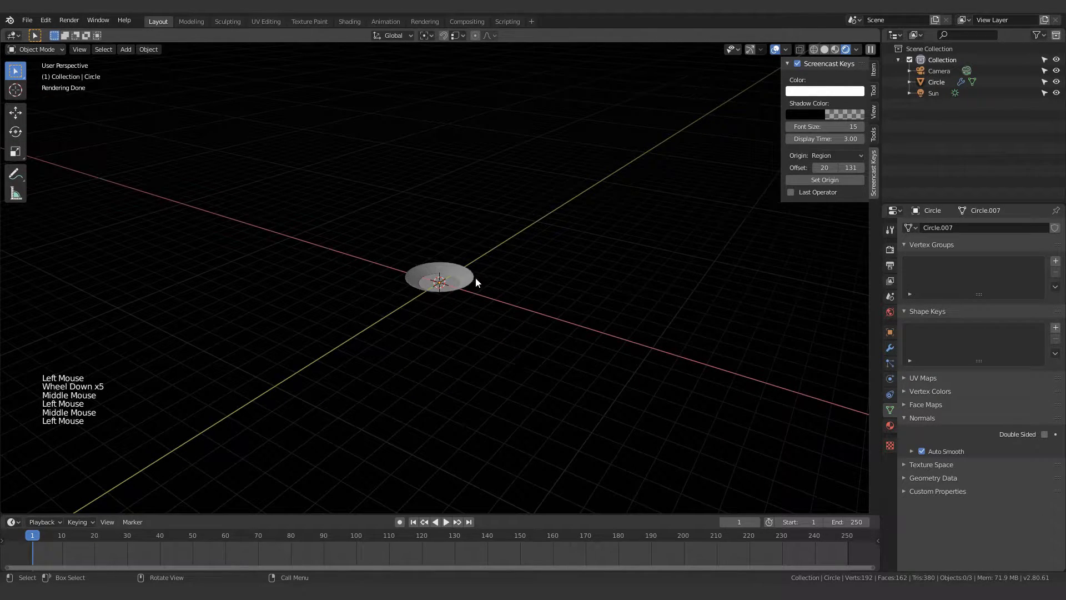
{"action": "scroll", "coordinate": [462, 281], "scroll_direction": "up", "scroll_amount": 8}
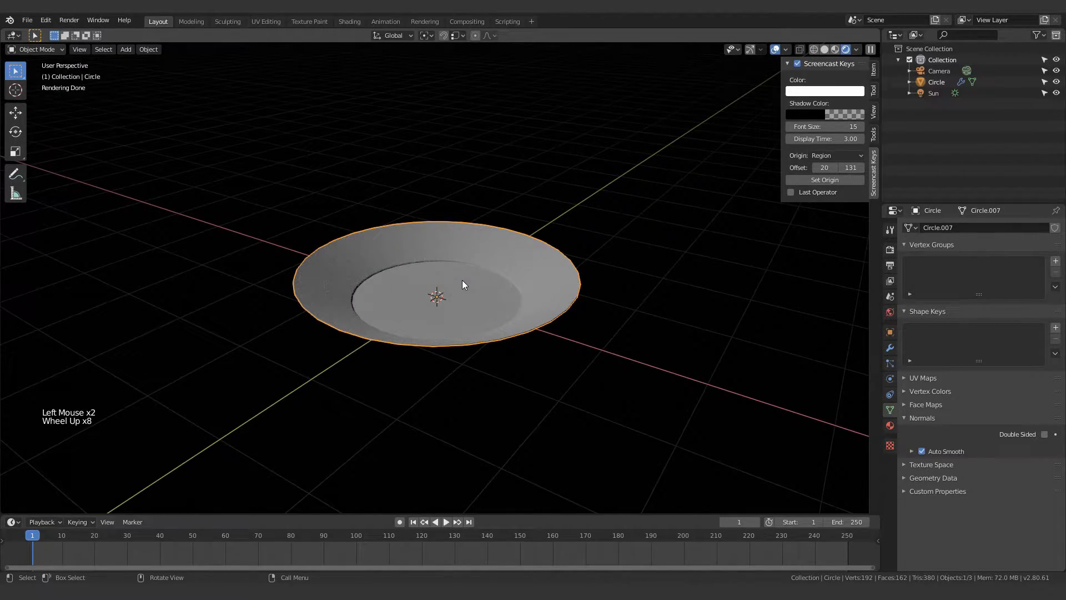
{"action": "middle_click_drag", "start_coordinate": [451, 305], "coordinate": [390, 315], "text": "shift"}
{"action": "scroll", "coordinate": [411, 371], "scroll_direction": "up", "scroll_amount": 4}
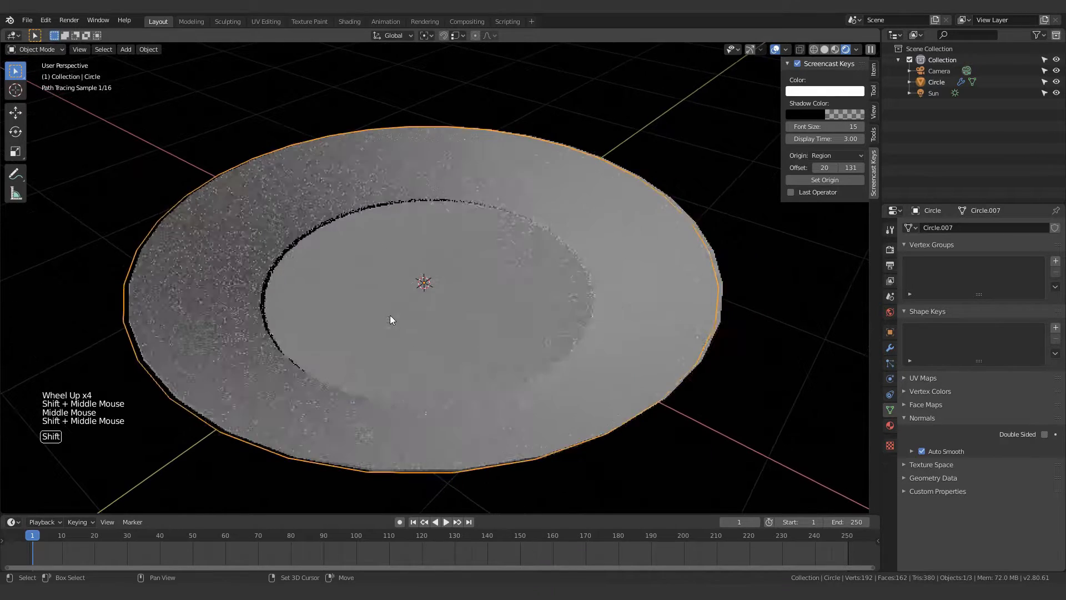
Add a level 1 subdivision surface to the plate and check its mesh in solid shading
{"action": "key", "text": "ctrl+1"}
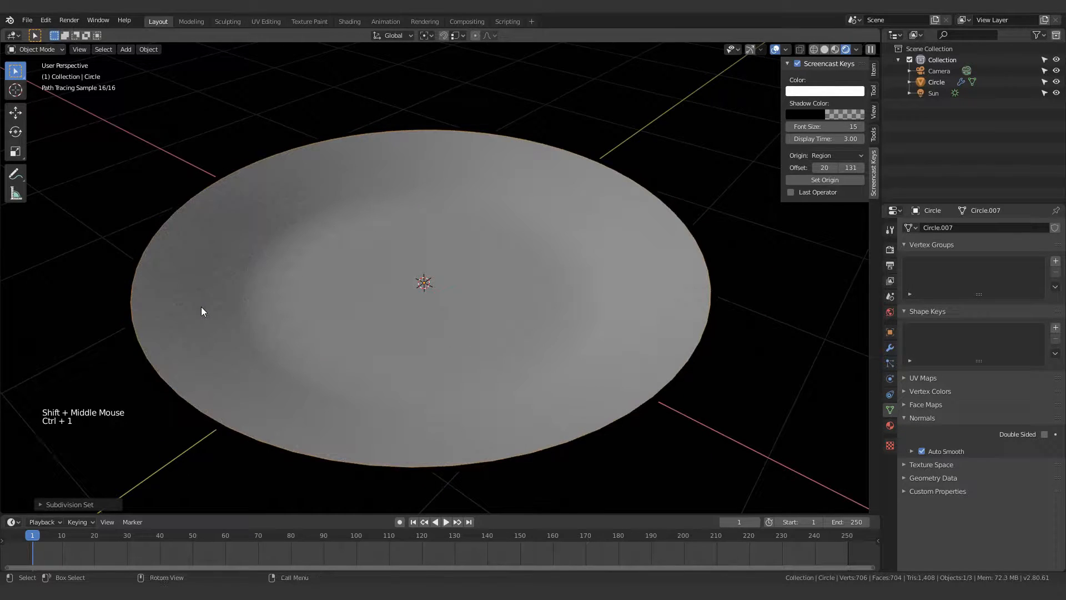
{"action": "key", "text": "z"}
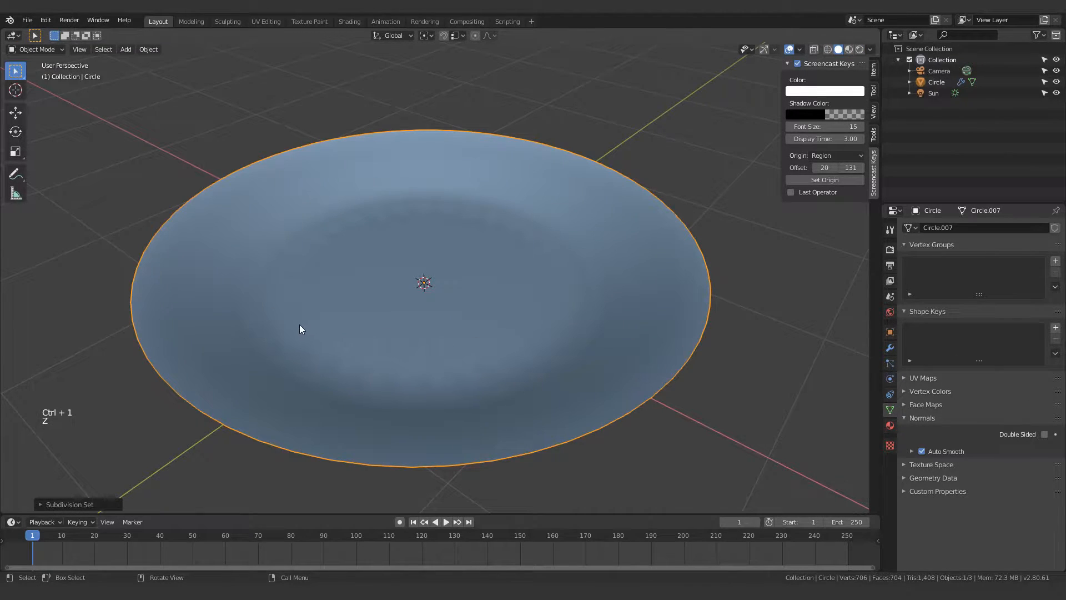
{"action": "key", "text": "Tab"}
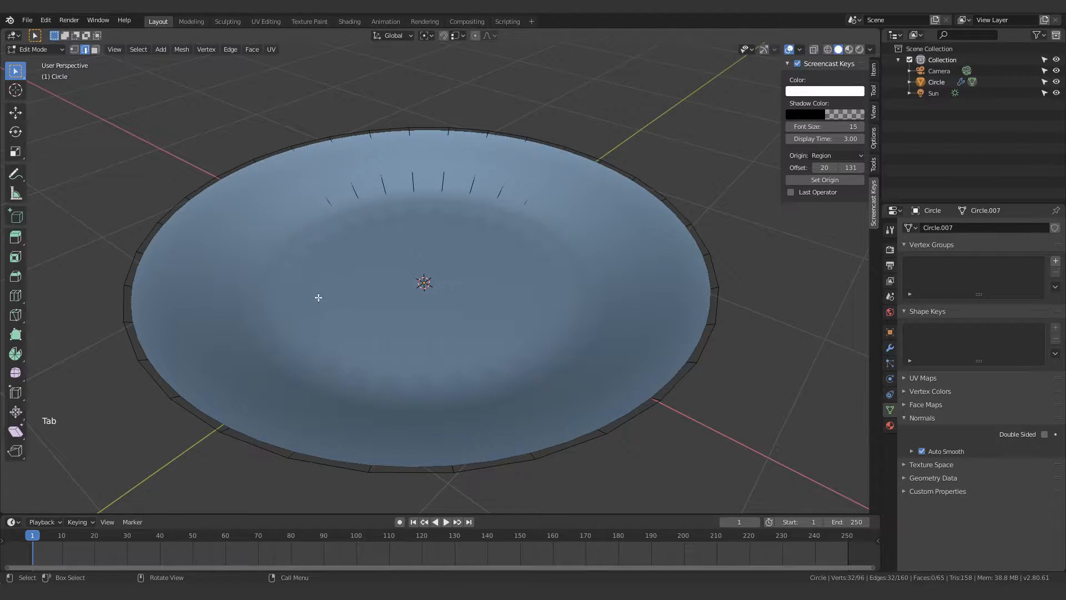
{"action": "key", "text": "z"}
{"action": "mouse_move", "coordinate": [304, 273]}
{"action": "middle_mouse_down"}
{"action": "mouse_move", "coordinate": [357, 245]}
{"action": "mouse_move", "coordinate": [306, 262]}
{"action": "mouse_move", "coordinate": [310, 285]}
{"action": "middle_mouse_up"}
{"action": "key", "text": "z"}
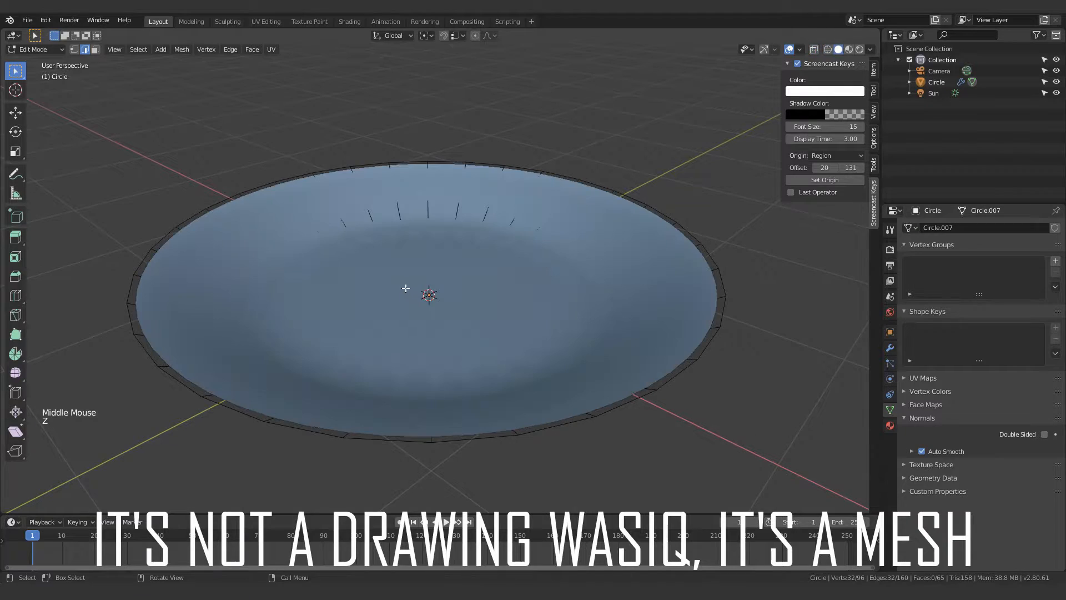
Inset the plate's flat bottom face by about 0.06 m
{"action": "key", "text": "Tab"}
{"action": "key", "text": "Tab"}
{"action": "key", "text": "3"}
{"action": "left_click", "coordinate": [425, 303]}
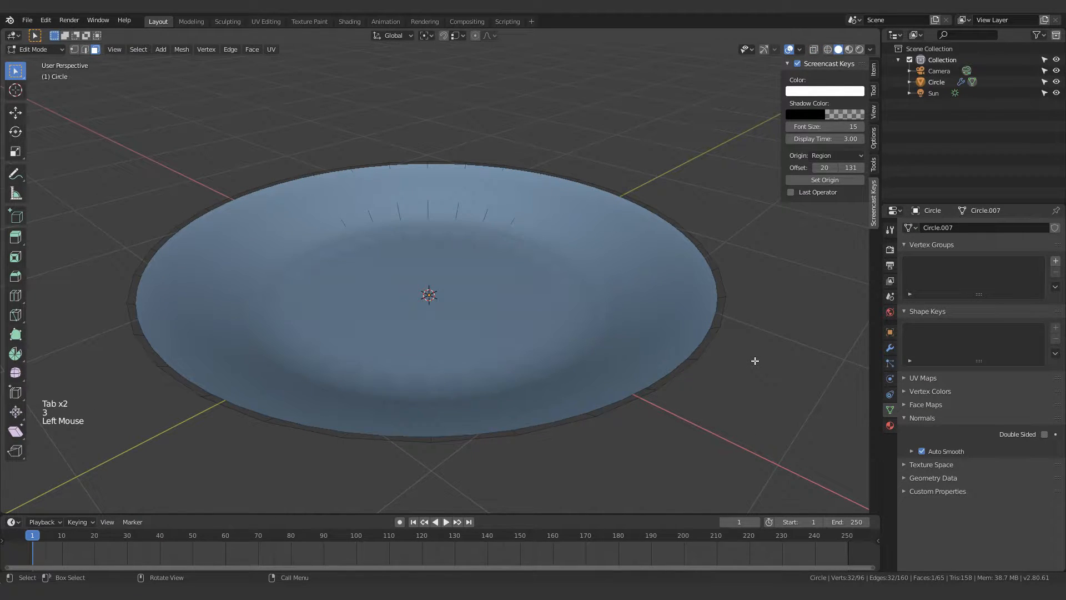
{"action": "key", "text": "i"}
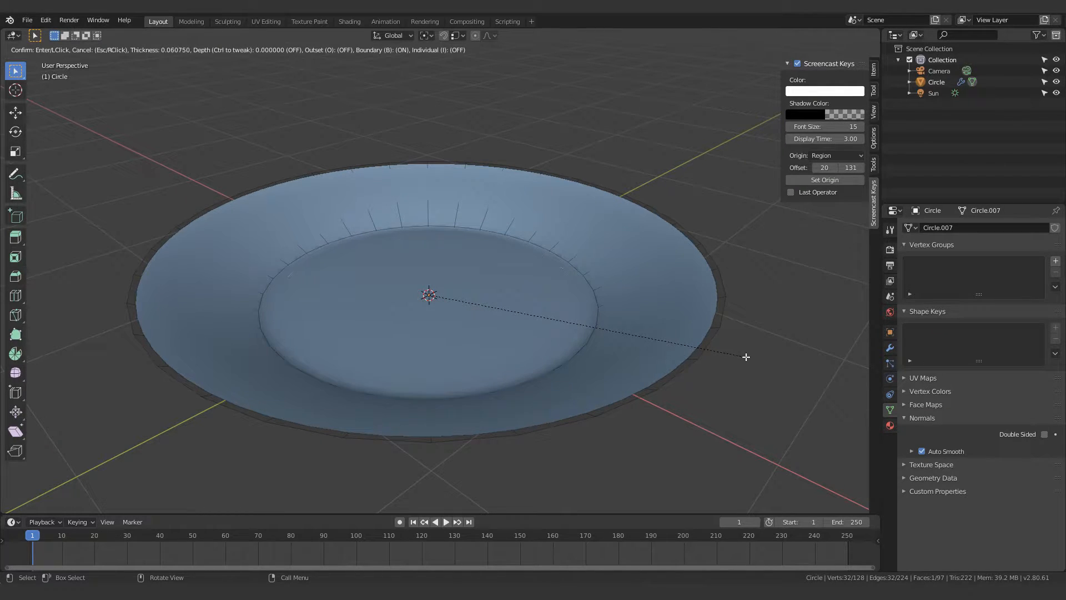
{"action": "left_click", "coordinate": [746, 356]}
Cut an edge loop around the sloped rim and slide it close to the edge of the inner recess
{"action": "key", "text": "ctrl+r"}
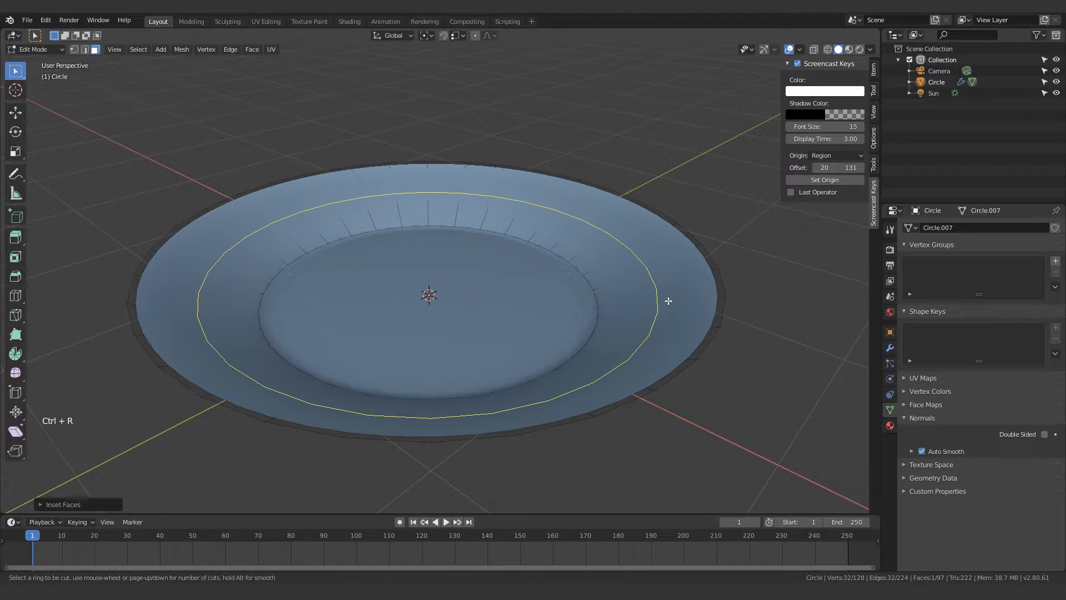
{"action": "left_click", "coordinate": [669, 303]}
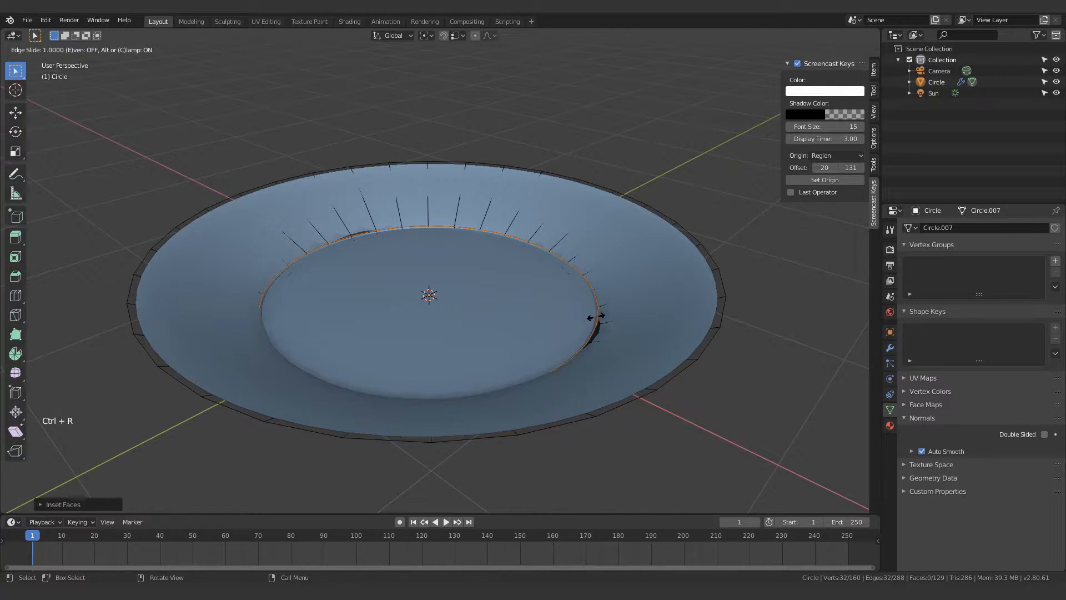
{"action": "left_click", "coordinate": [613, 318]}
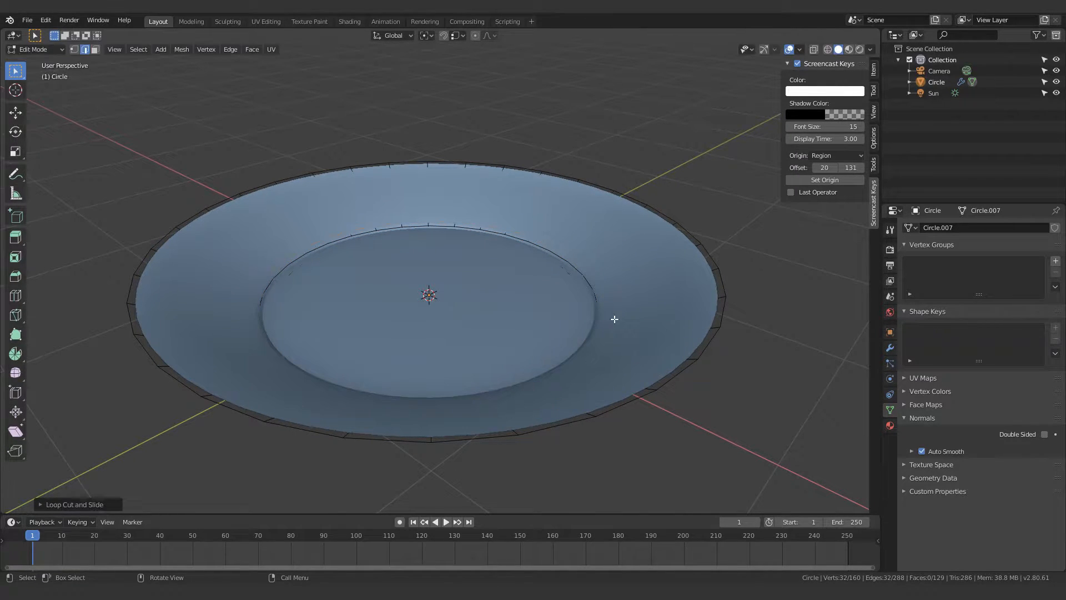
{"action": "key", "text": "Tab"}
Examine the subdivided plate in rendered, solid and wireframe display
{"action": "left_click", "coordinate": [736, 408]}
{"action": "middle_click_drag", "start_coordinate": [737, 409], "coordinate": [461, 358]}
{"action": "left_click", "coordinate": [572, 388]}
{"action": "key", "text": "z"}
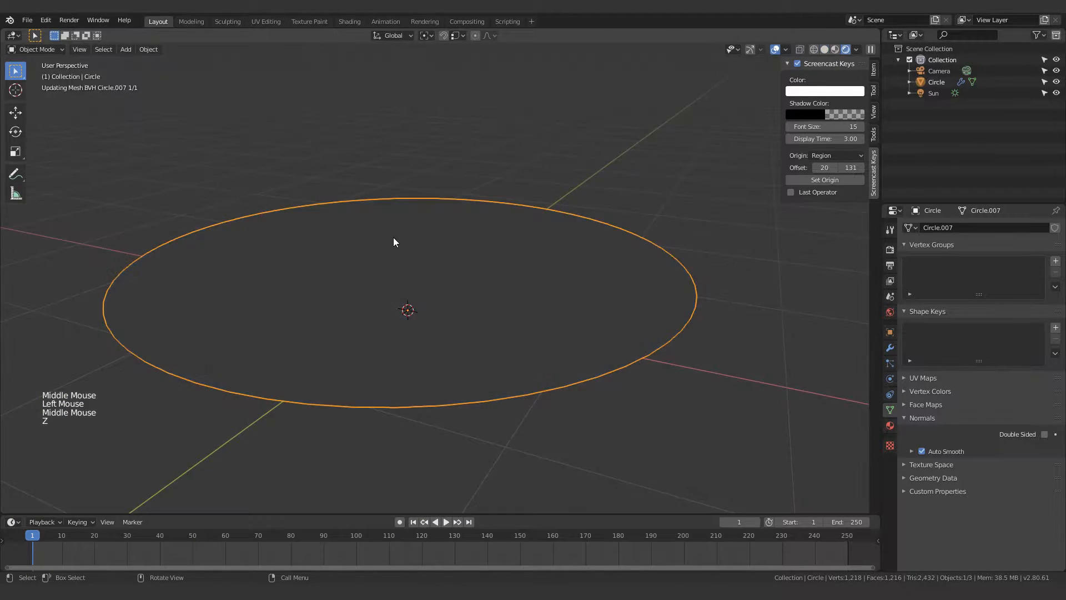
{"action": "left_click", "coordinate": [528, 124]}
{"action": "key", "text": "z"}
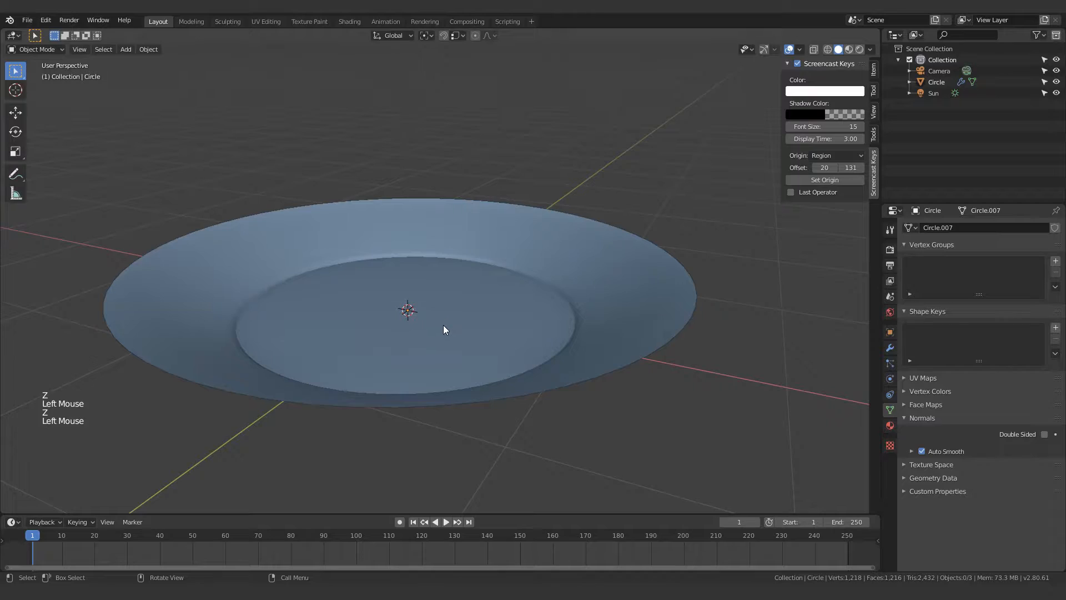
{"action": "left_click", "coordinate": [443, 325]}
{"action": "key", "text": "z"}
{"action": "middle_click_drag", "start_coordinate": [413, 321], "coordinate": [512, 349]}
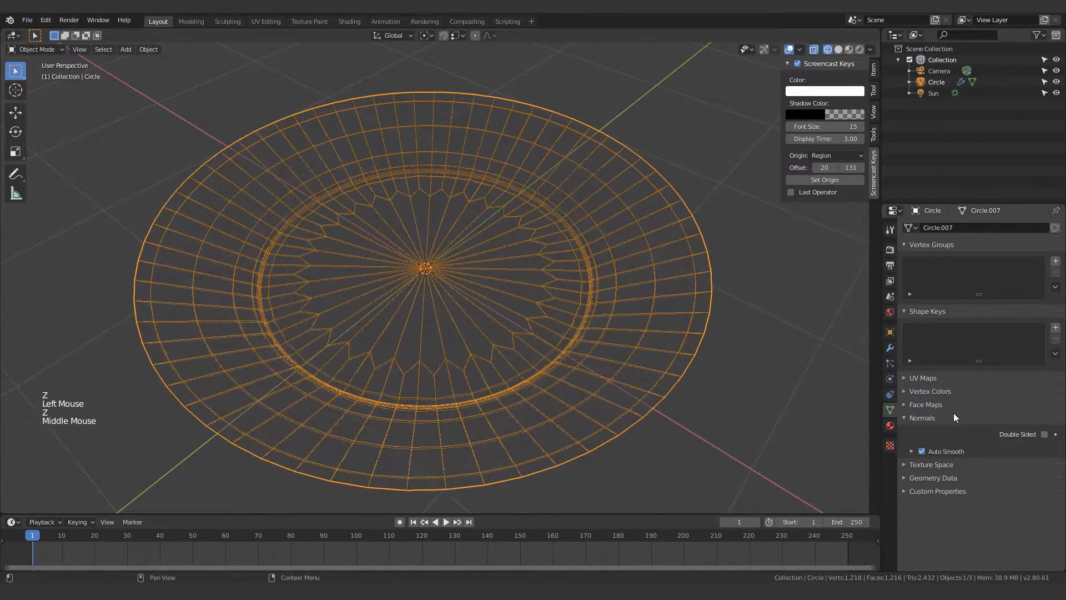
Remove the Subdivision modifier from the plate, leaving only the Solidify modifier
{"action": "left_click", "coordinate": [891, 348]}
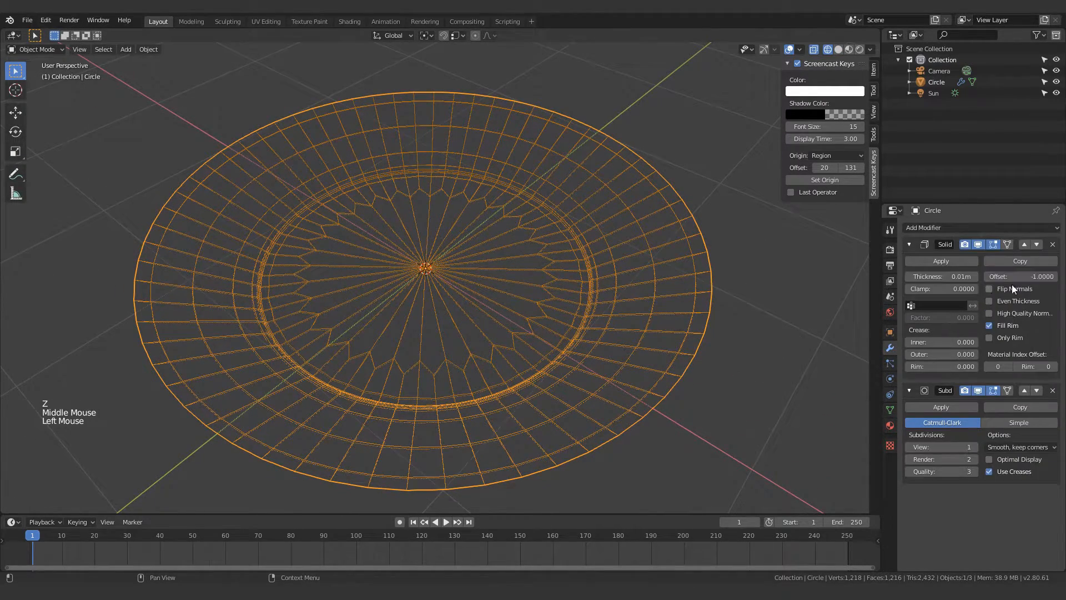
{"action": "left_click", "coordinate": [1052, 391]}
{"action": "middle_click_drag", "start_coordinate": [404, 325], "coordinate": [433, 291]}
{"action": "key", "text": "Tab"}
{"action": "scroll", "coordinate": [431, 294], "scroll_direction": "down", "scroll_amount": 2}
Inset the plate's flat bottom face slightly, forming a thin ring of faces inside the recess edge
{"action": "key", "text": "Tab"}
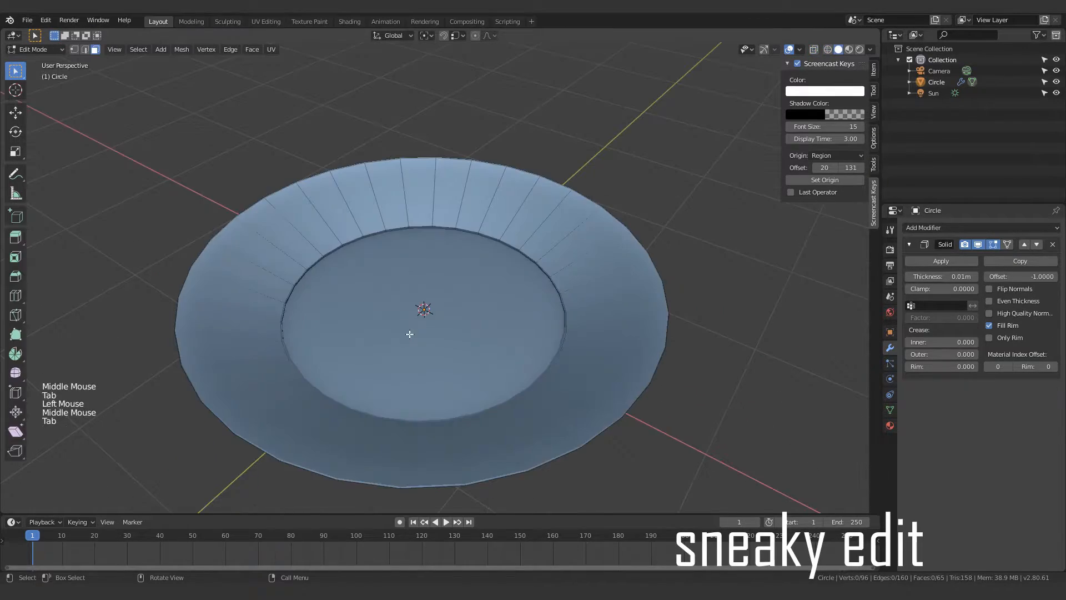
{"action": "key", "text": "z"}
{"action": "middle_click_drag", "start_coordinate": [376, 335], "coordinate": [414, 322]}
{"action": "key", "text": "3"}
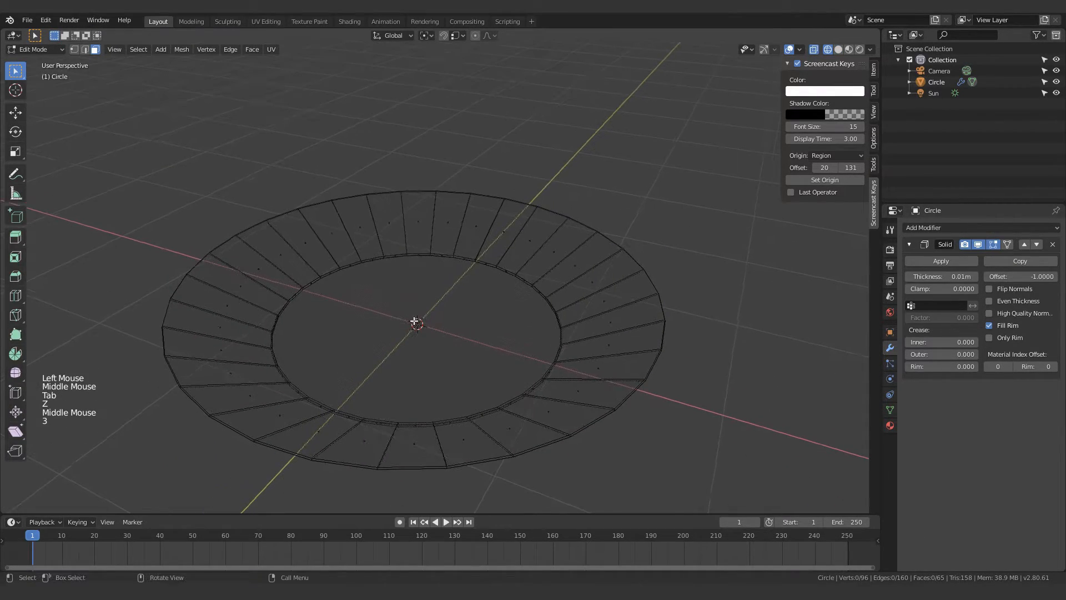
{"action": "left_click", "coordinate": [473, 372]}
{"action": "scroll", "coordinate": [557, 386], "scroll_direction": "up", "scroll_amount": 2}
{"action": "middle_click_drag", "start_coordinate": [557, 385], "coordinate": [578, 336]}
{"action": "scroll", "coordinate": [578, 405], "scroll_direction": "down", "scroll_amount": 1}
{"action": "scroll", "coordinate": [578, 405], "scroll_direction": "up", "scroll_amount": 2}
{"action": "key", "text": "i"}
{"action": "left_click", "coordinate": [766, 357]}
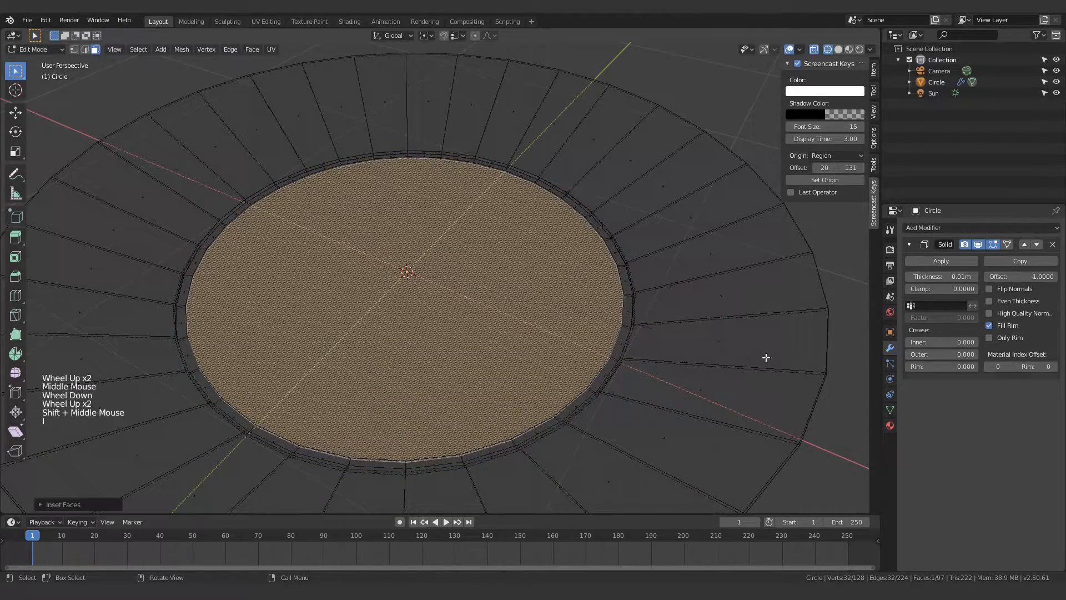
Cut an edge loop around the plate's sloped rim and slide it toward the recess edge with a factor of about 0.9
{"action": "scroll", "coordinate": [633, 349], "scroll_direction": "down", "scroll_amount": 4}
{"action": "scroll", "coordinate": [588, 352], "scroll_direction": "up", "scroll_amount": 2}
{"action": "key", "text": "alt+a"}
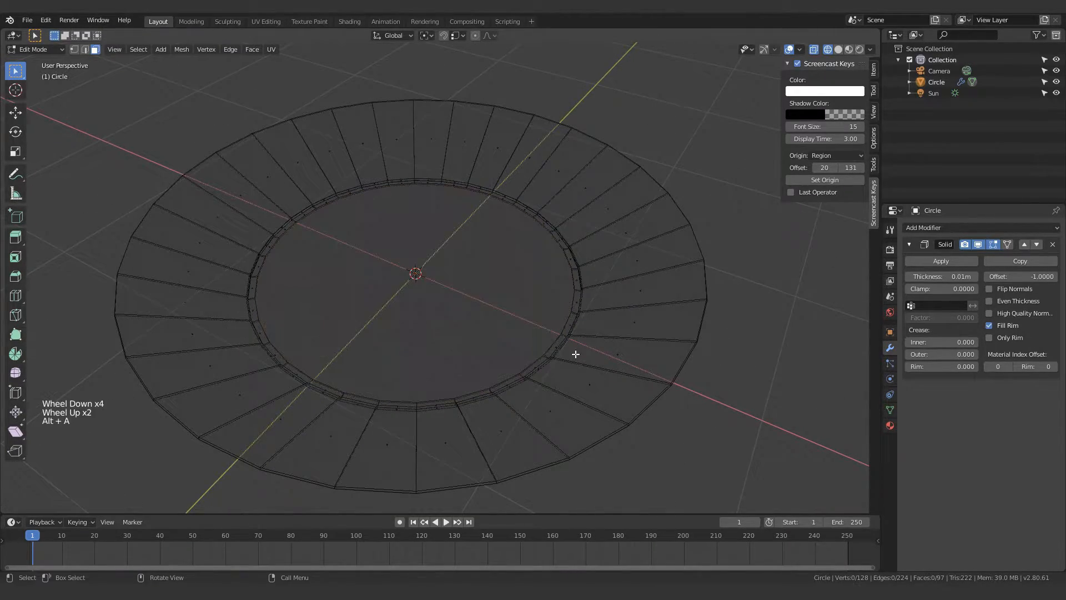
{"action": "middle_click_drag", "start_coordinate": [542, 300], "coordinate": [621, 261]}
{"action": "key", "text": "ctrl+r"}
{"action": "left_click", "coordinate": [626, 265]}
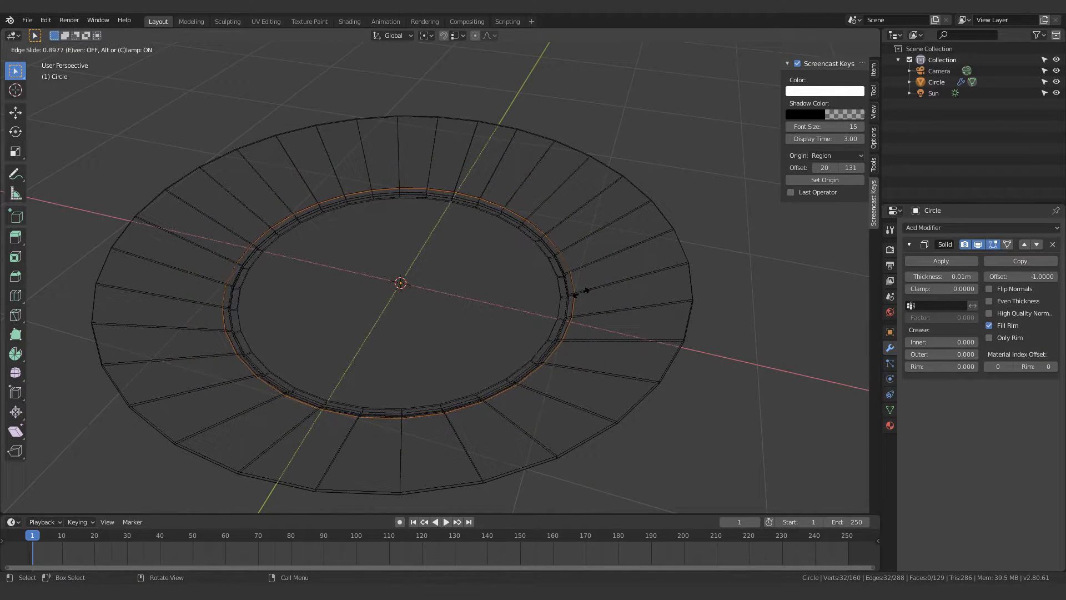
{"action": "left_click", "coordinate": [583, 291]}
{"action": "key", "text": "Tab"}
{"action": "middle_click_drag", "start_coordinate": [571, 328], "coordinate": [589, 301]}
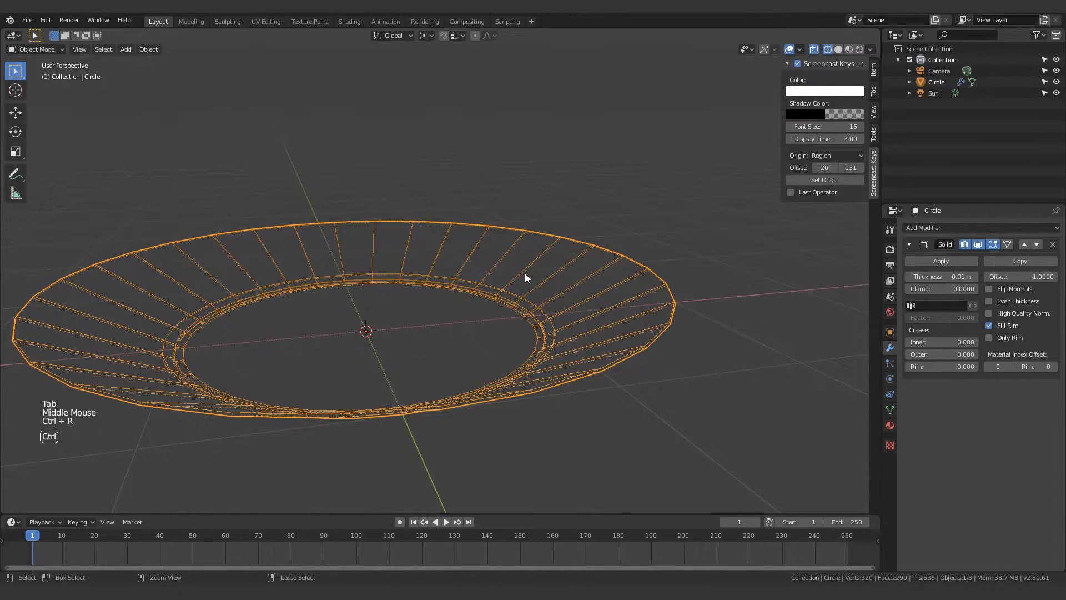
{"action": "key", "text": "Tab"}
{"action": "middle_click_drag", "start_coordinate": [526, 276], "coordinate": [585, 279]}
{"action": "key", "text": "ctrl+r"}
{"action": "scroll", "coordinate": [591, 278], "scroll_direction": "up", "scroll_amount": 3}
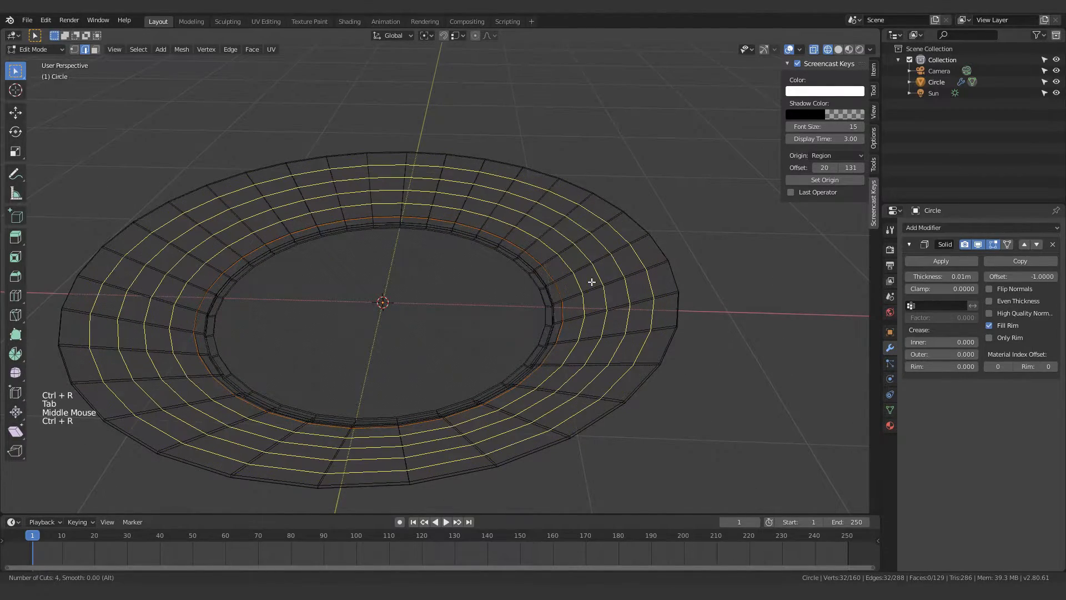
{"action": "key", "text": "Tab"}
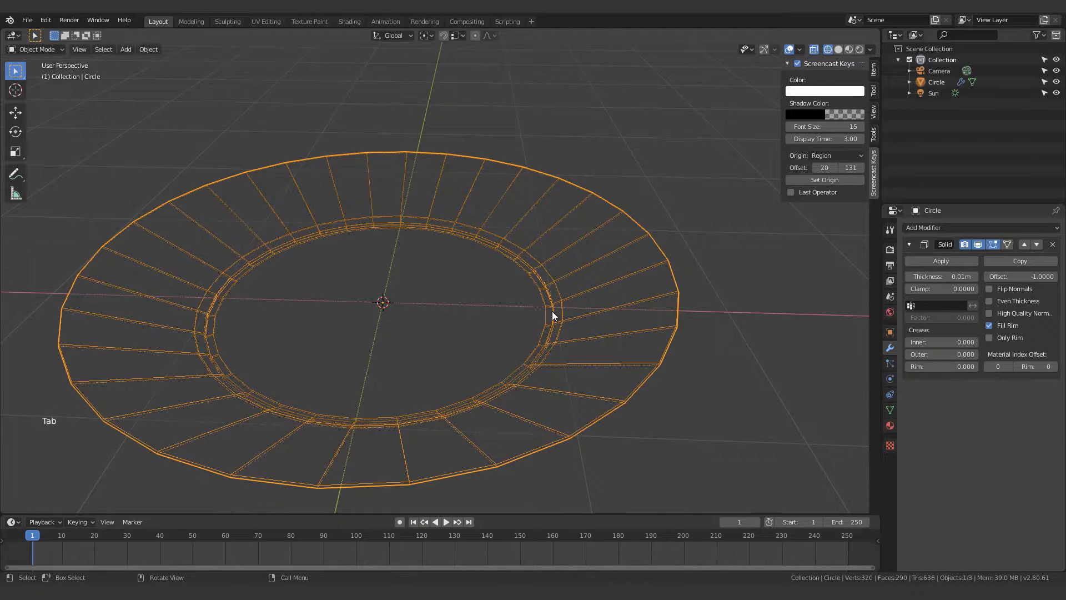
{"action": "middle_click_drag", "start_coordinate": [552, 311], "coordinate": [528, 322]}
{"action": "key", "text": "Tab"}
{"action": "key", "text": "3"}
{"action": "left_click", "coordinate": [471, 342]}
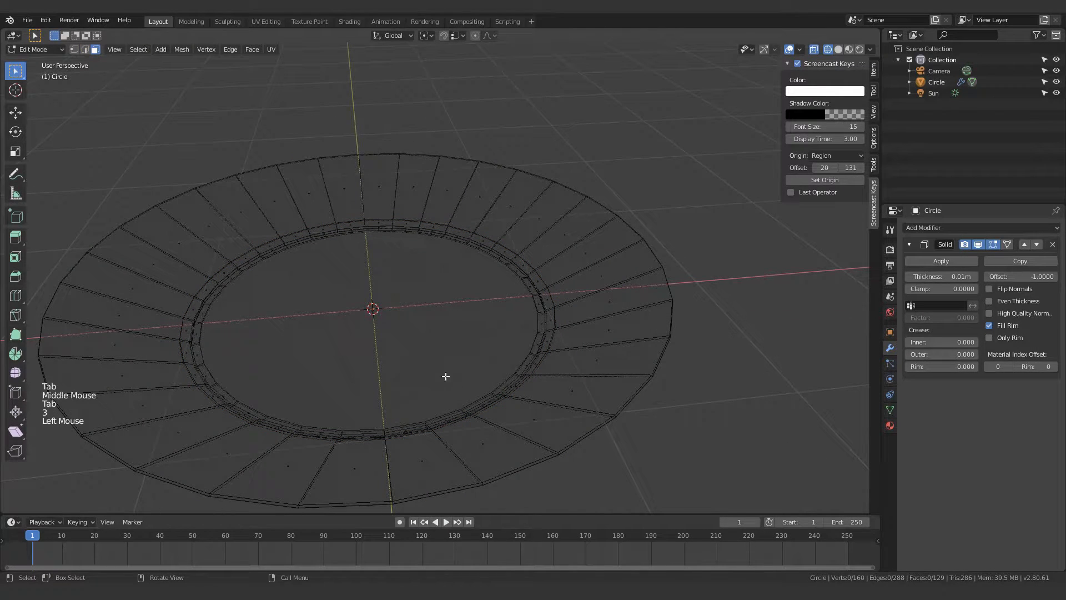
{"action": "middle_click_drag", "start_coordinate": [532, 425], "coordinate": [627, 460]}
{"action": "key", "text": "i"}
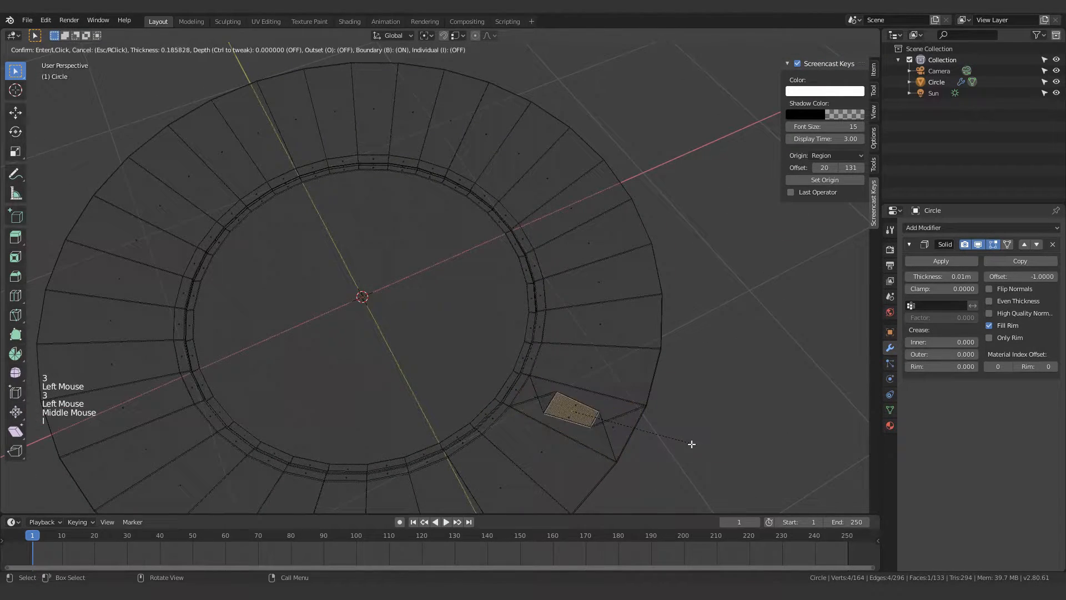
{"action": "left_click", "coordinate": [721, 458]}
{"action": "mouse_move", "coordinate": [714, 459]}
{"action": "middle_mouse_down"}
{"action": "mouse_move", "coordinate": [659, 431]}
{"action": "mouse_move", "coordinate": [431, 372]}
{"action": "mouse_move", "coordinate": [393, 322]}
{"action": "middle_mouse_up"}
Preview the plate in rendered display with a level 3 Subdivision modifier, and remove that modifier
{"action": "key", "text": "Tab"}
{"action": "key", "text": "z"}
{"action": "left_click", "coordinate": [457, 327]}
{"action": "key", "text": "z"}
{"action": "left_click", "coordinate": [410, 258]}
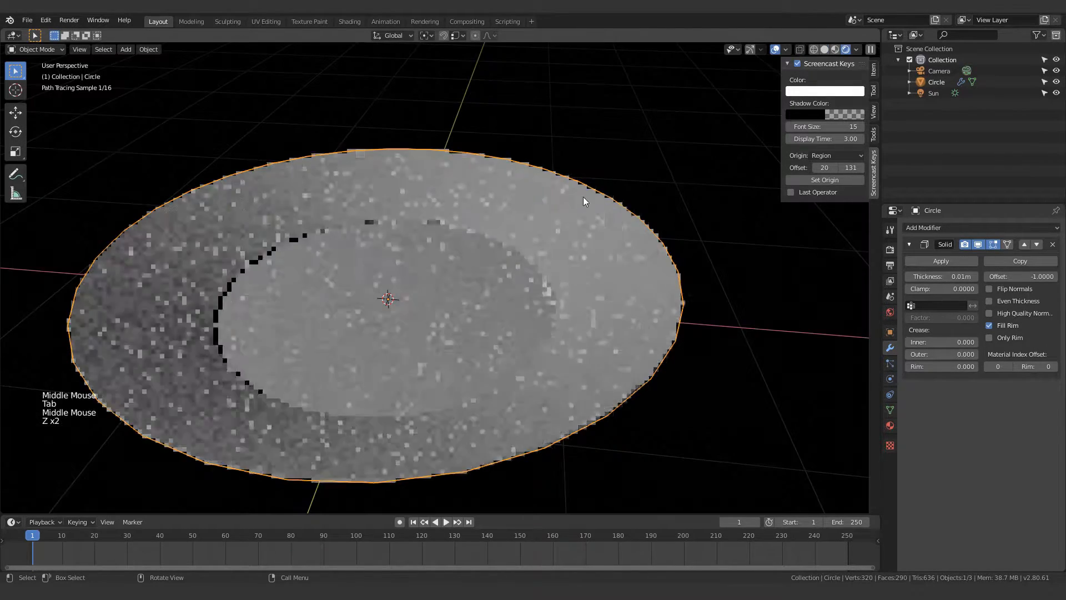
{"action": "left_click", "coordinate": [601, 177]}
{"action": "mouse_move", "coordinate": [524, 298]}
{"action": "middle_mouse_down", "text": "shift"}
{"action": "mouse_move", "coordinate": [594, 284]}
{"action": "mouse_move", "coordinate": [509, 286]}
{"action": "middle_mouse_up", "text": "shift"}
{"action": "left_click", "coordinate": [591, 288]}
{"action": "key", "text": "ctrl+3"}
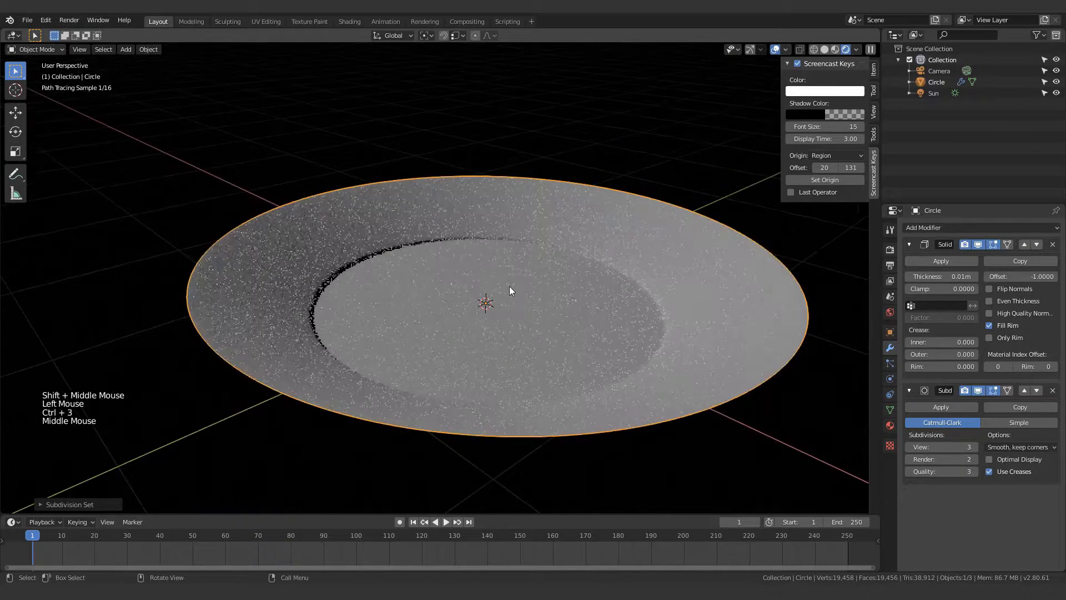
{"action": "left_click", "coordinate": [1054, 391]}
Move the finished plate away from the world origin toward negative X
{"action": "scroll", "coordinate": [432, 318], "scroll_direction": "down", "scroll_amount": 5}
{"action": "middle_click_drag", "start_coordinate": [432, 318], "coordinate": [591, 351], "text": "shift"}
{"action": "scroll", "coordinate": [598, 395], "scroll_direction": "down", "scroll_amount": 5}
{"action": "left_click", "coordinate": [598, 394]}
{"action": "left_click", "coordinate": [521, 367]}
{"action": "key", "text": "g"}
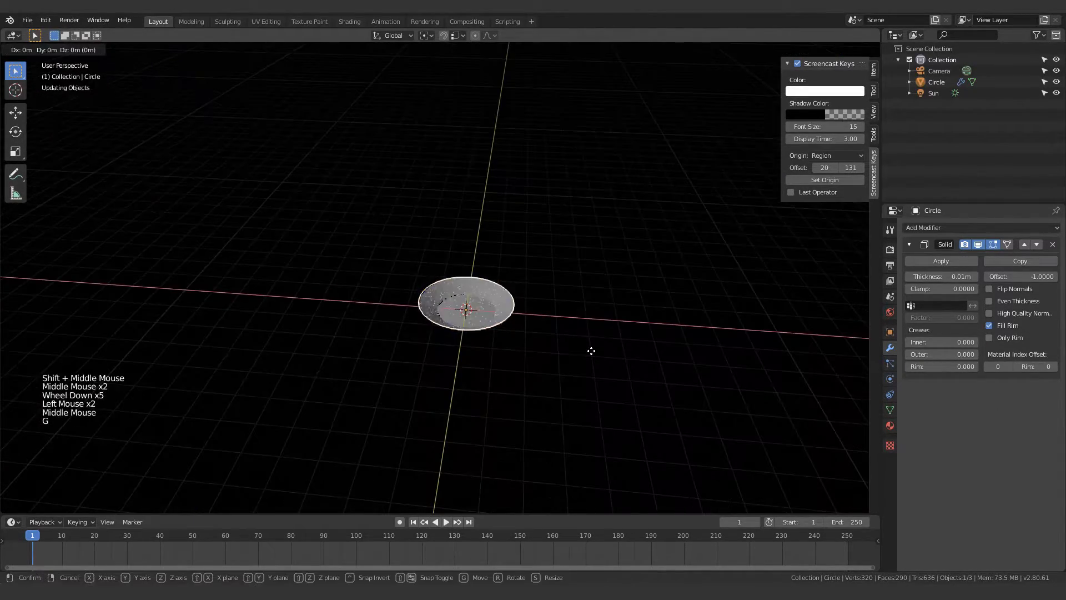
{"action": "left_click", "coordinate": [391, 346]}
Return to solid display, deselect the plate and add a mesh circle at the world origin
{"action": "scroll", "coordinate": [529, 378], "scroll_direction": "up", "scroll_amount": 4}
{"action": "mouse_move", "coordinate": [531, 378]}
{"action": "middle_mouse_down", "text": "shift"}
{"action": "mouse_move", "coordinate": [409, 326]}
{"action": "mouse_move", "coordinate": [434, 338]}
{"action": "mouse_move", "coordinate": [471, 332]}
{"action": "mouse_move", "coordinate": [508, 371]}
{"action": "mouse_move", "coordinate": [481, 307]}
{"action": "middle_mouse_up", "text": "shift"}
{"action": "key", "text": "z"}
{"action": "left_click", "coordinate": [545, 341]}
{"action": "left_click", "coordinate": [471, 332], "text": "shift"}
{"action": "scroll", "coordinate": [505, 366], "scroll_direction": "up", "scroll_amount": 4}
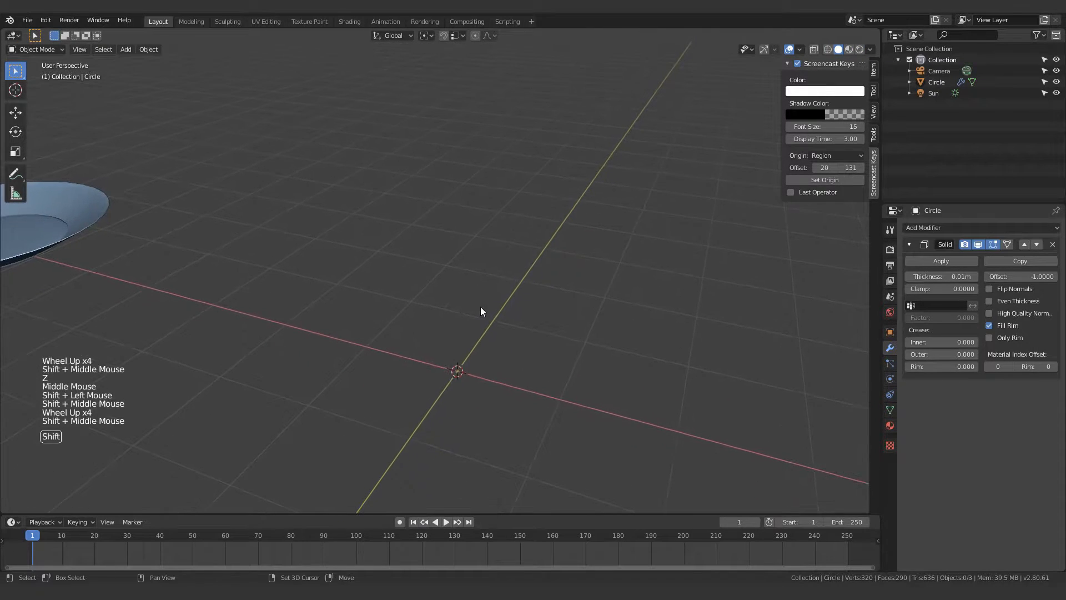
{"action": "key", "text": "shift+a"}
{"action": "mouse_move", "coordinate": [479, 308]}
{"action": "left_click", "coordinate": [543, 328]}
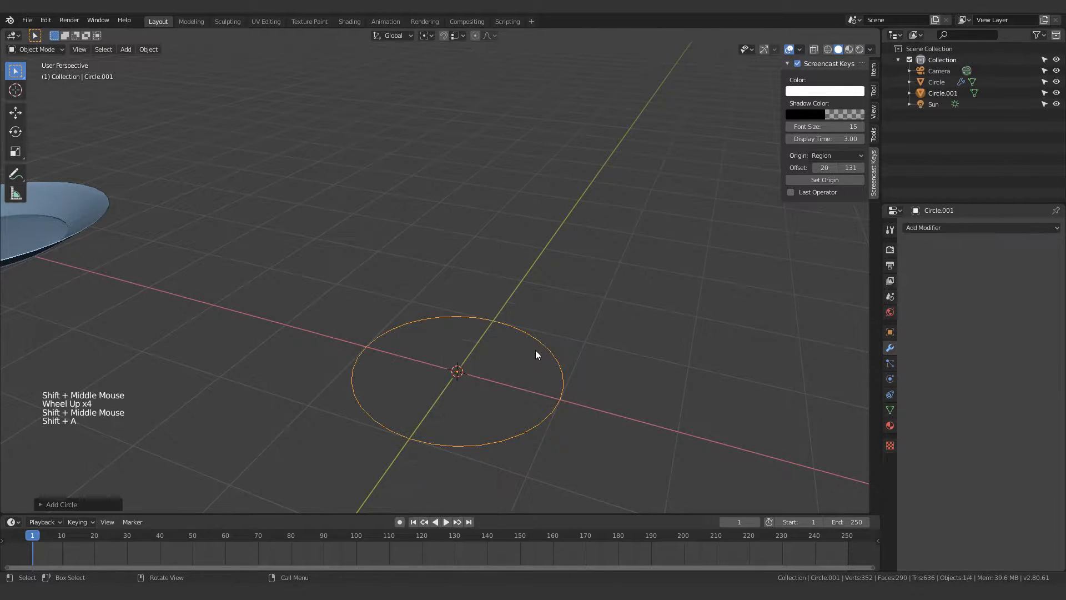
Fill the new circle with a face in Edit Mode
{"action": "middle_click_drag", "start_coordinate": [536, 351], "coordinate": [544, 279]}
{"action": "key", "text": "Tab"}
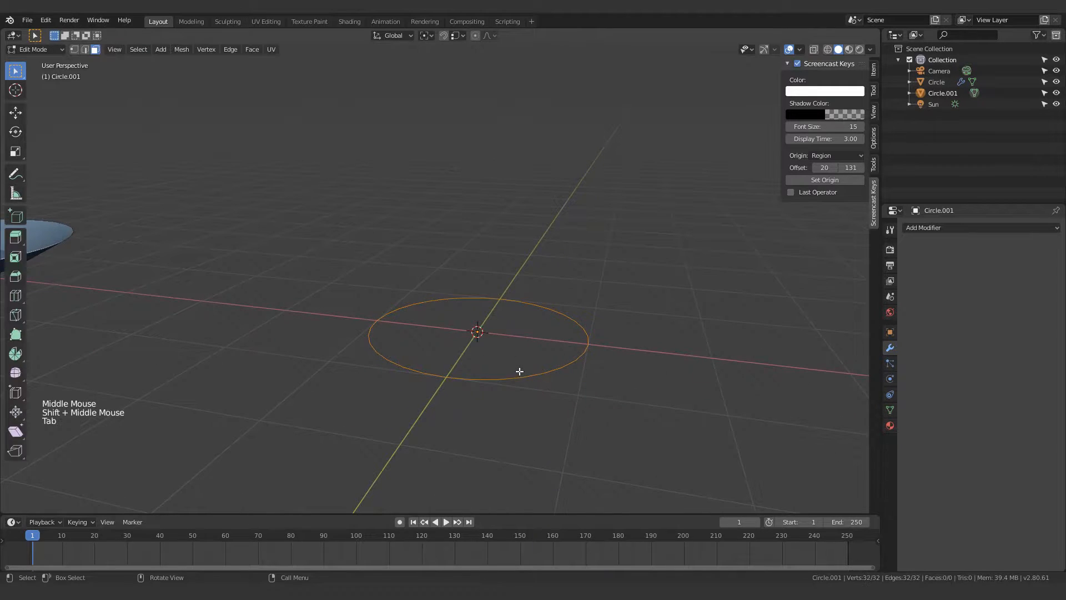
{"action": "key", "text": "f"}
{"action": "middle_click_drag", "start_coordinate": [519, 371], "coordinate": [569, 360]}
Extrude the circular face upward and scale the top face by about 1.5 to flare the sides
{"action": "key", "text": "e"}
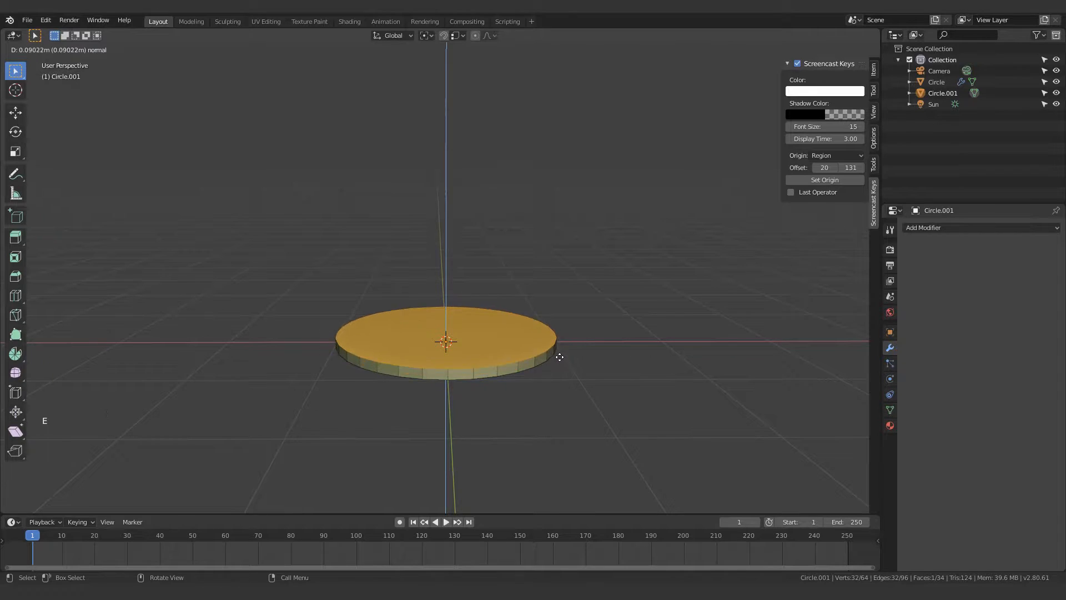
{"action": "left_click", "coordinate": [557, 304]}
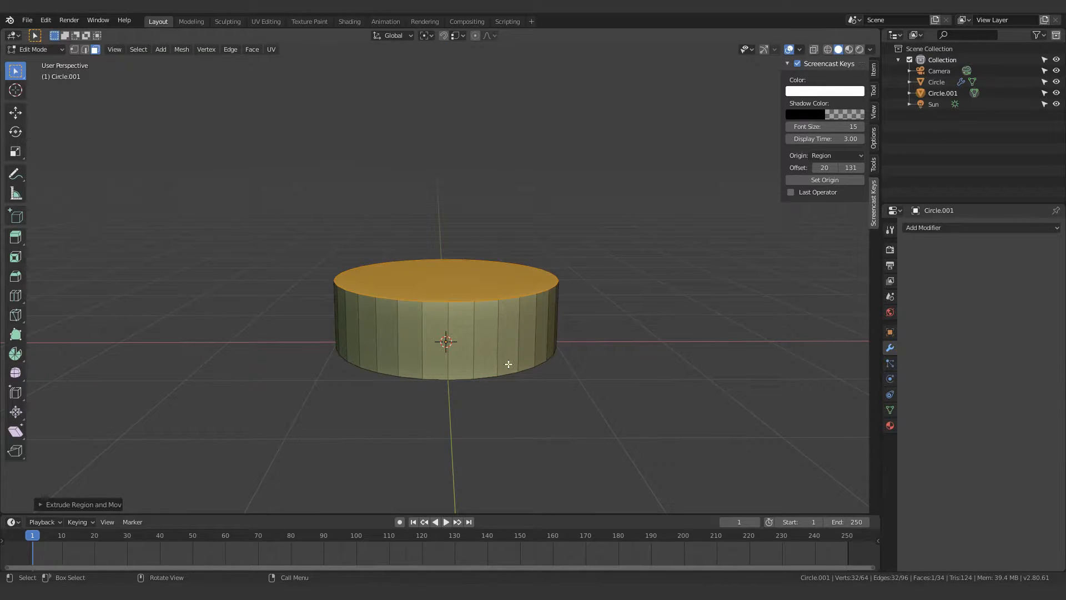
{"action": "key", "text": "s"}
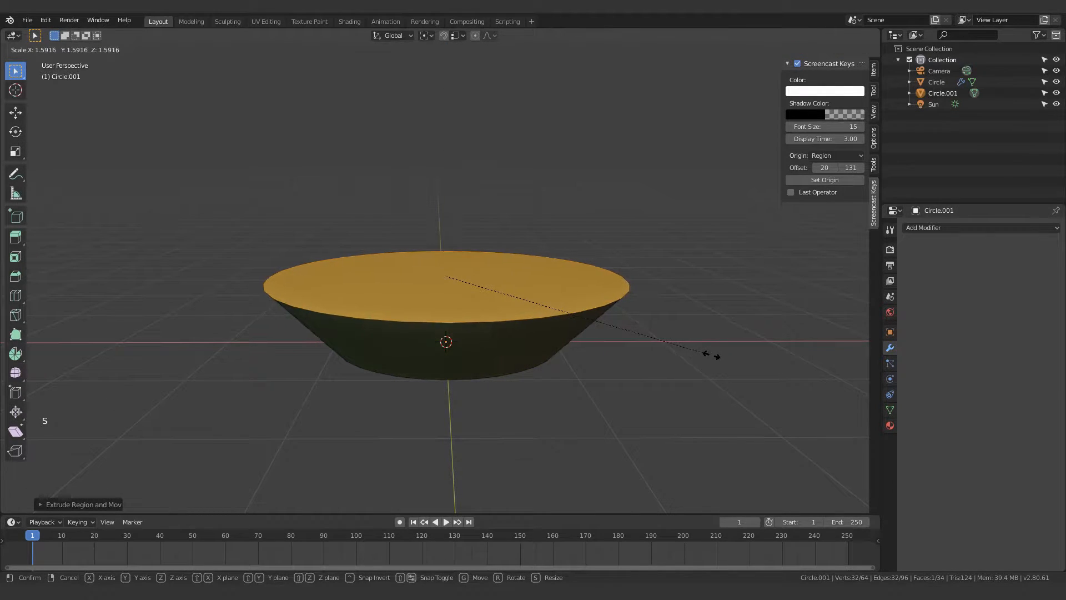
{"action": "left_click", "coordinate": [699, 351]}
In front view, cut an edge loop about halfway up the flared side and scale it outward slightly to round the profile
{"action": "middle_click_drag", "start_coordinate": [699, 351], "coordinate": [640, 352]}
{"action": "key", "text": "KP_1"}
{"action": "scroll", "coordinate": [631, 350], "scroll_direction": "up", "scroll_amount": 4}
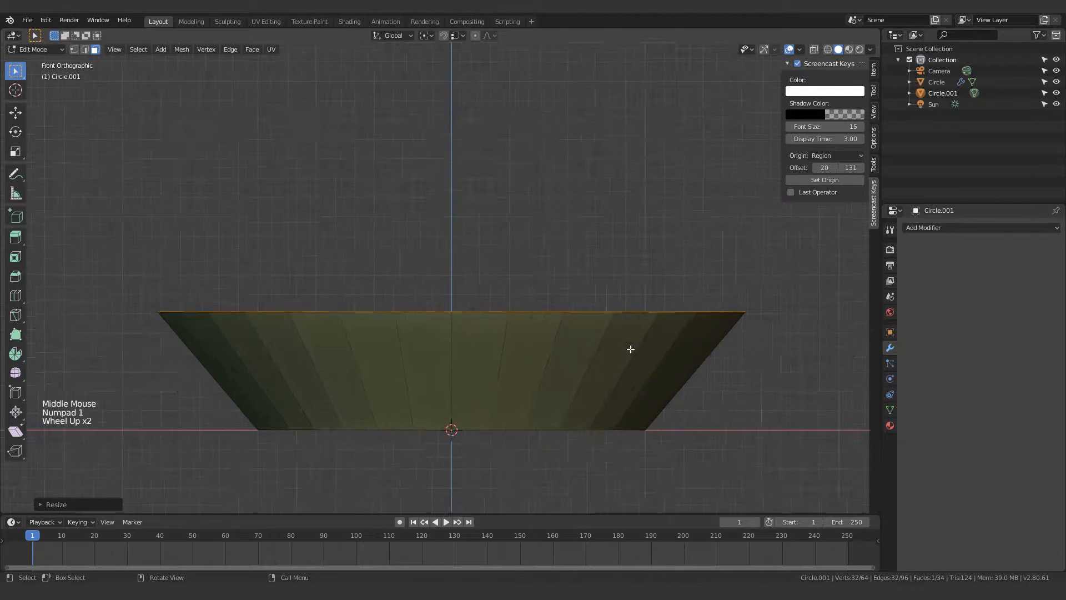
{"action": "middle_click_drag", "start_coordinate": [537, 212], "coordinate": [531, 181], "text": "shift"}
{"action": "scroll", "coordinate": [476, 288], "scroll_direction": "down", "scroll_amount": 4}
{"action": "key", "text": "ctrl+r"}
{"action": "left_click", "coordinate": [456, 312]}
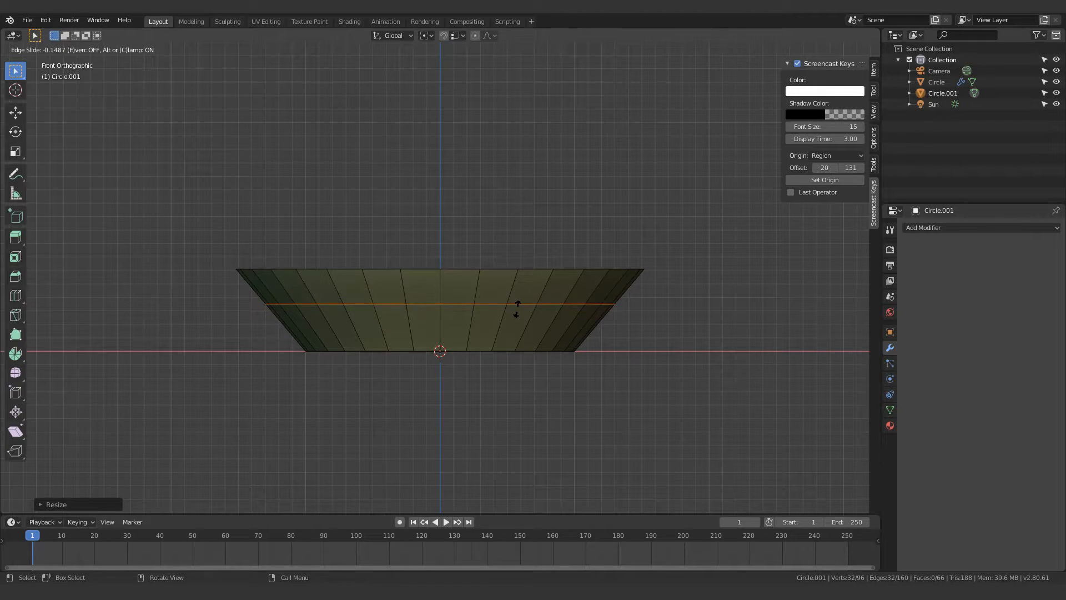
{"action": "left_click", "coordinate": [561, 315]}
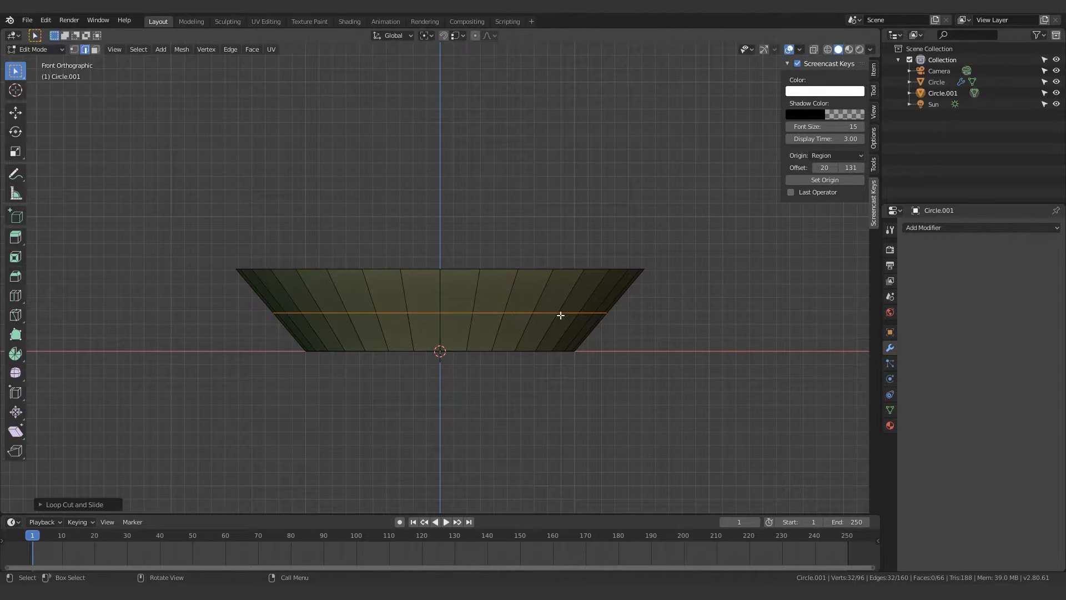
{"action": "key", "text": "s"}
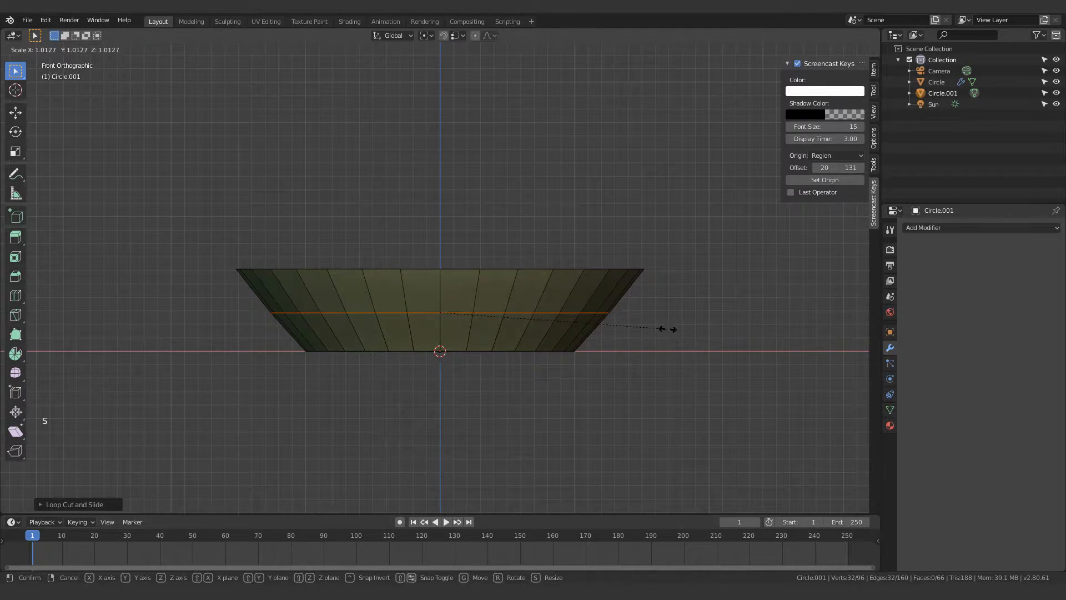
{"action": "left_click", "coordinate": [682, 332]}
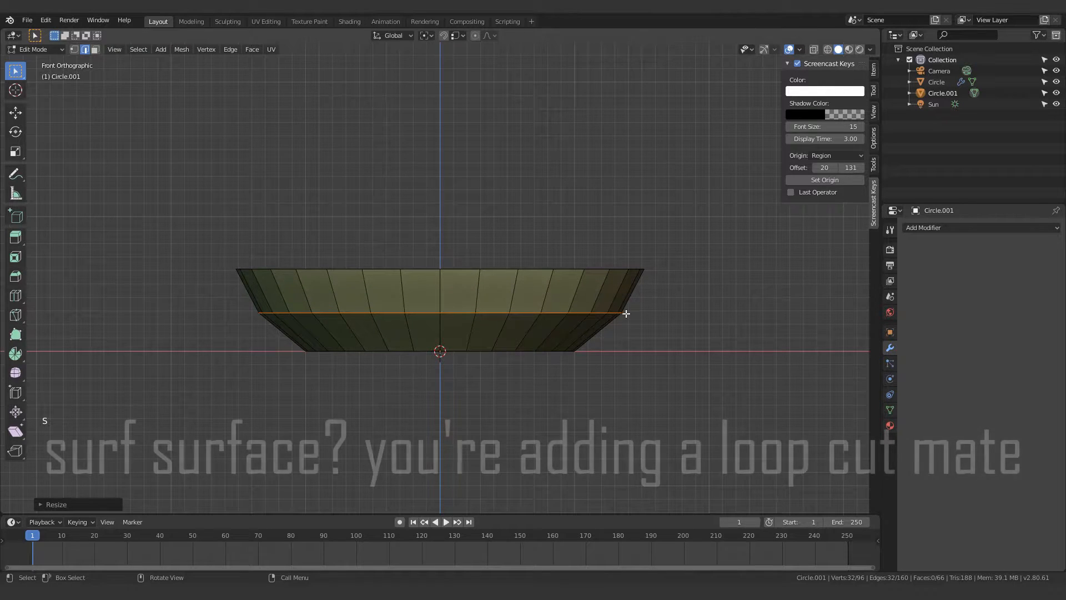
Delete the top face to open the bowl
{"action": "scroll", "coordinate": [639, 348], "scroll_direction": "down", "scroll_amount": 3}
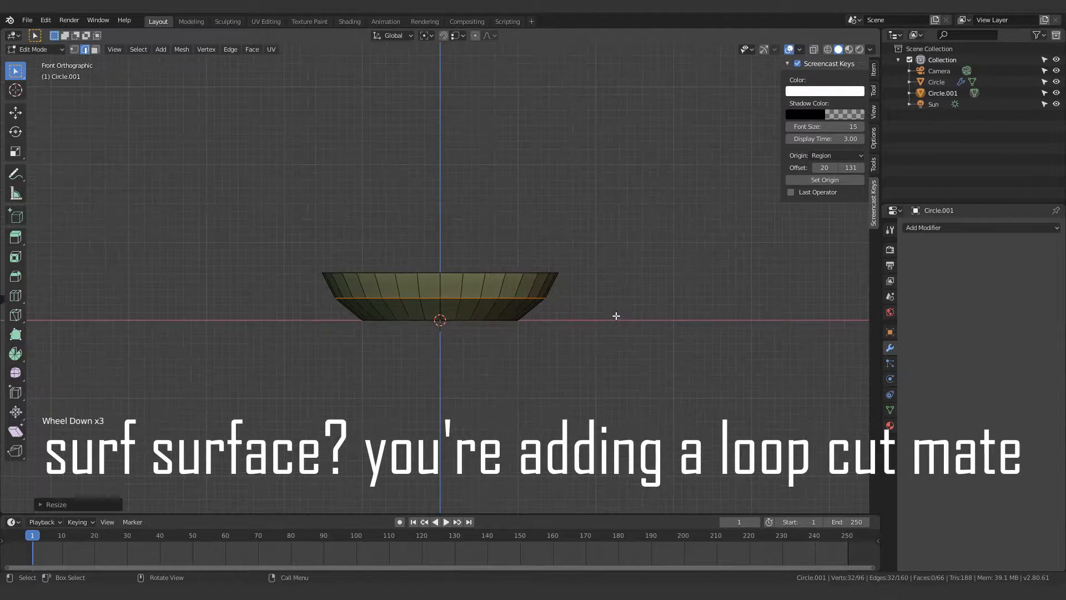
{"action": "middle_click_drag", "start_coordinate": [614, 315], "coordinate": [560, 294]}
{"action": "key", "text": "Tab"}
{"action": "scroll", "coordinate": [560, 293], "scroll_direction": "up", "scroll_amount": 3}
{"action": "key", "text": "Tab"}
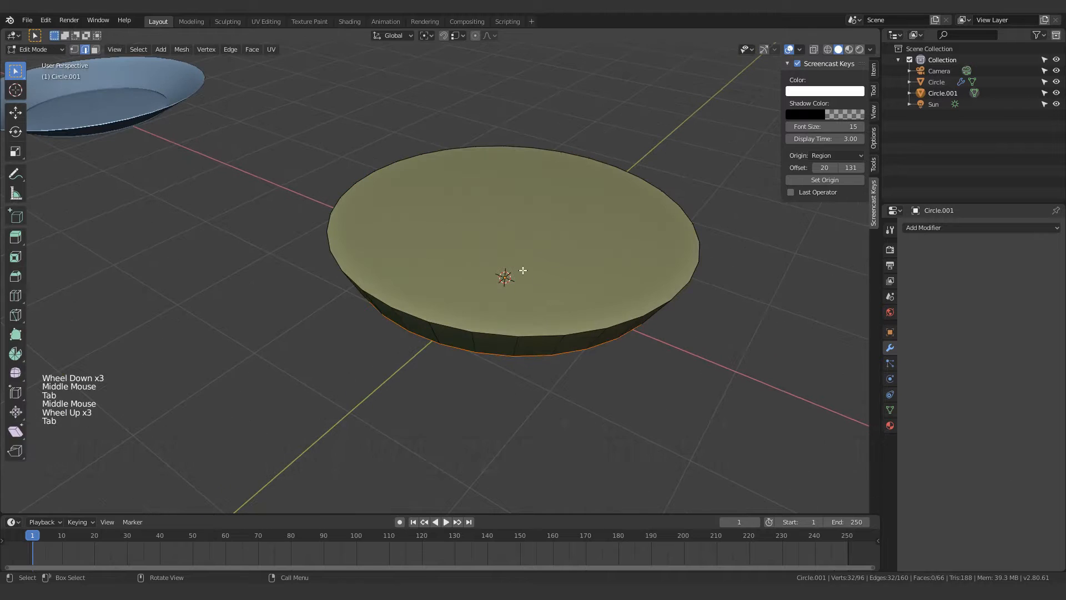
{"action": "key", "text": "3"}
{"action": "left_click", "coordinate": [484, 259]}
{"action": "key", "text": "x"}
{"action": "left_click", "coordinate": [431, 272]}
{"action": "key", "text": "Tab"}
Add a Solidify modifier with 0.01 m thickness to the bowl
{"action": "middle_click_drag", "start_coordinate": [433, 261], "coordinate": [499, 260]}
{"action": "key", "text": "q"}
{"action": "left_click", "coordinate": [460, 219]}
{"action": "scroll", "coordinate": [524, 224], "scroll_direction": "up", "scroll_amount": 3}
{"action": "middle_click_drag", "start_coordinate": [498, 260], "coordinate": [476, 288]}
Try a Subdivision modifier on the bowl at levels 1 and 2, and remove it again
{"action": "key", "text": "ctrl+1"}
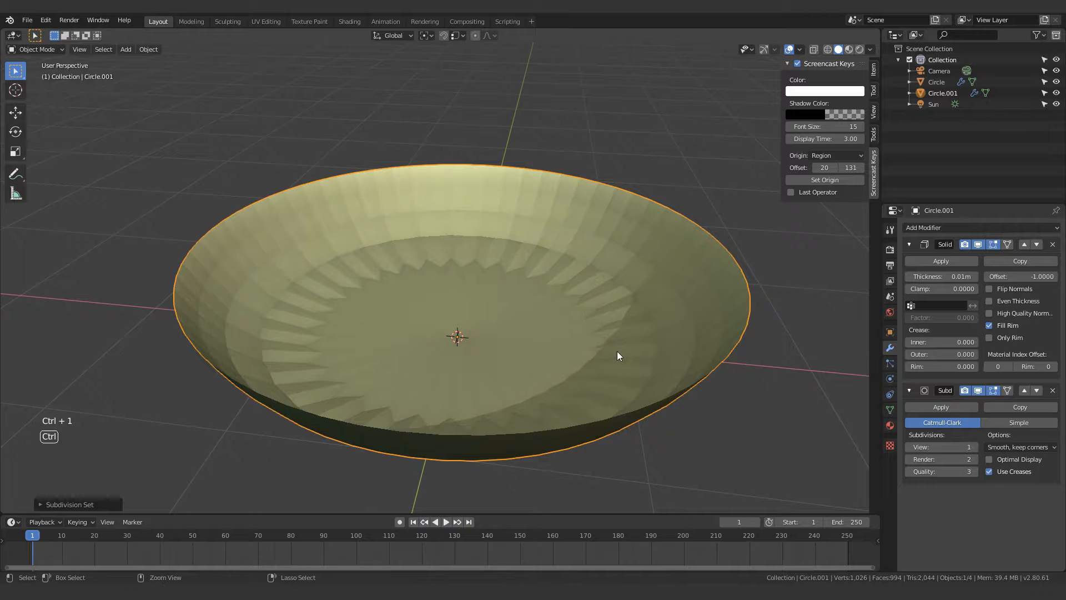
{"action": "key", "text": "ctrl+2"}
{"action": "left_click", "coordinate": [1053, 391]}
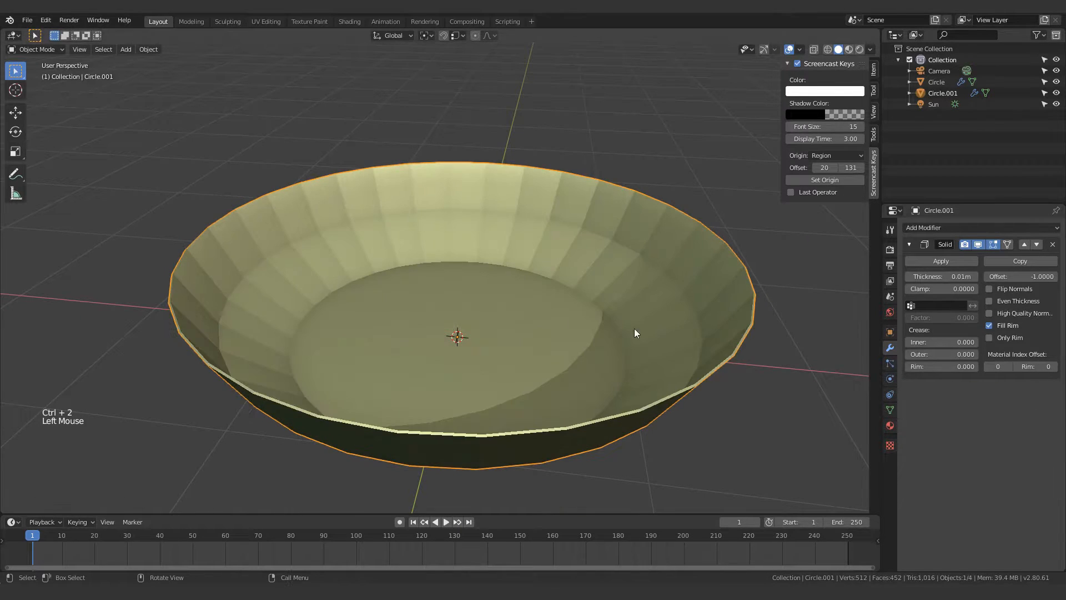
Inset the bowl's bottom face by about 0.035 m
{"action": "key", "text": "Tab"}
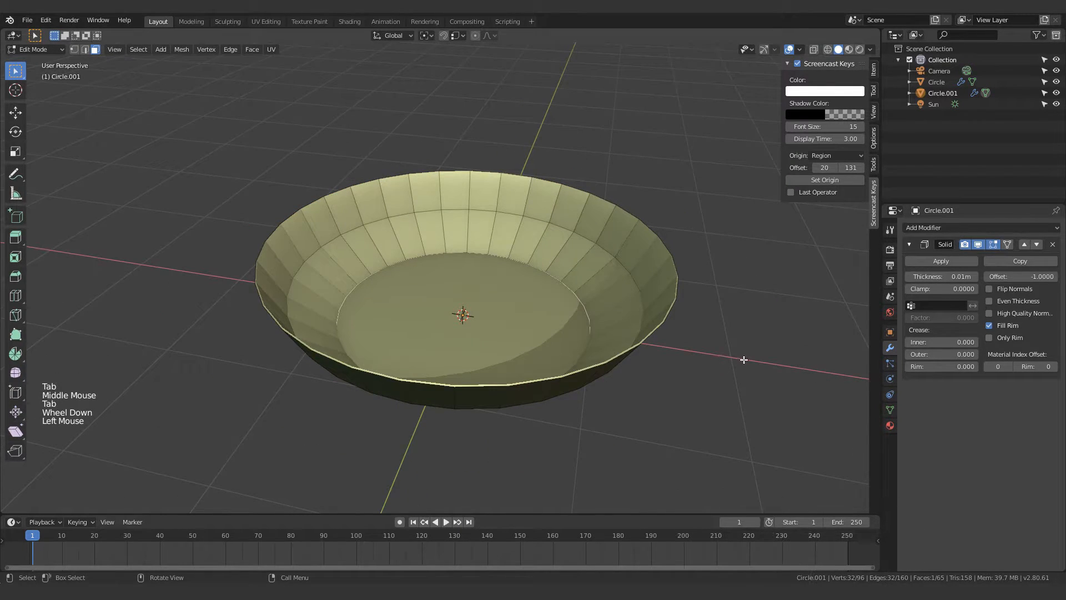
{"action": "key", "text": "i"}
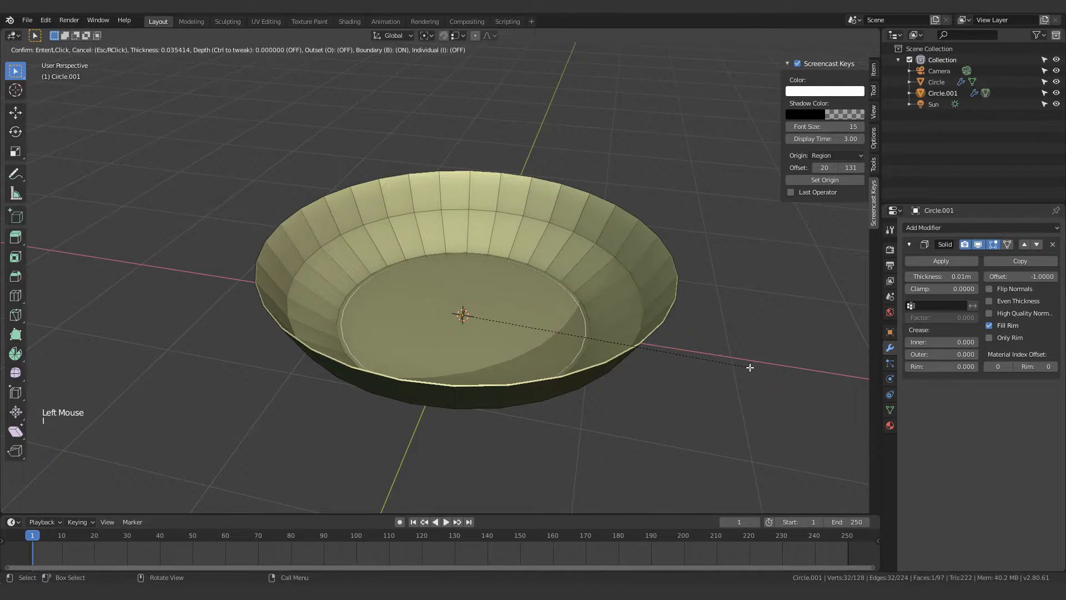
{"action": "middle_click_drag", "start_coordinate": [750, 368], "coordinate": [450, 325]}
{"action": "key", "text": "Tab"}
{"action": "scroll", "coordinate": [404, 322], "scroll_direction": "up", "scroll_amount": 3}
Add a Subdivision modifier to the bowl with viewport level 2
{"action": "key", "text": "Tab"}
{"action": "key", "text": "Tab"}
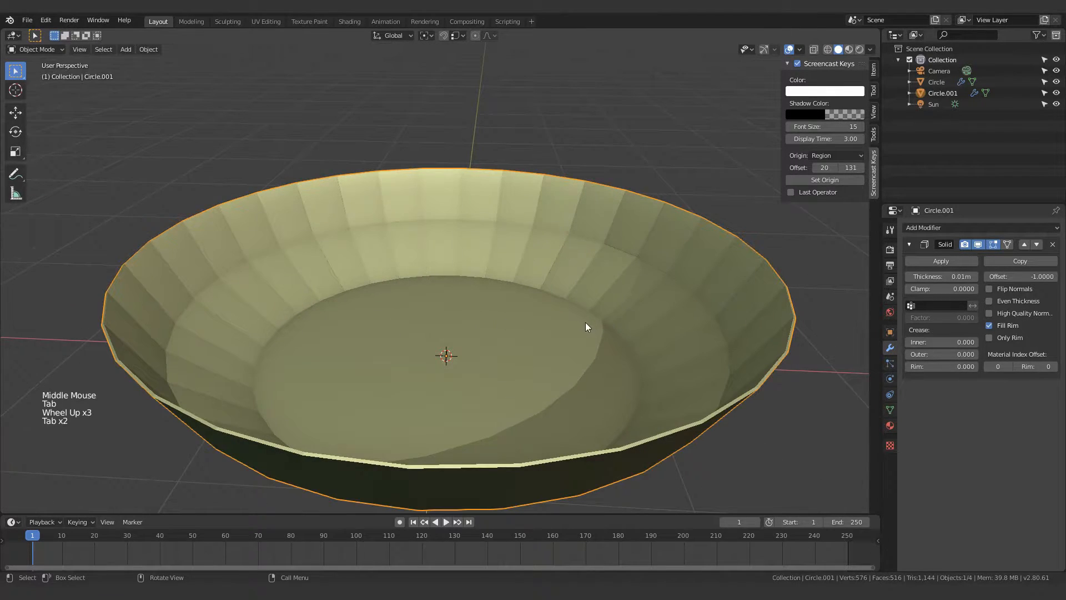
{"action": "key", "text": "ctrl+1"}
{"action": "key", "text": "ctrl+2"}
Cut an edge loop around the bowl's lower side wall and slide it close to the edge of the base
{"action": "key", "text": "Tab"}
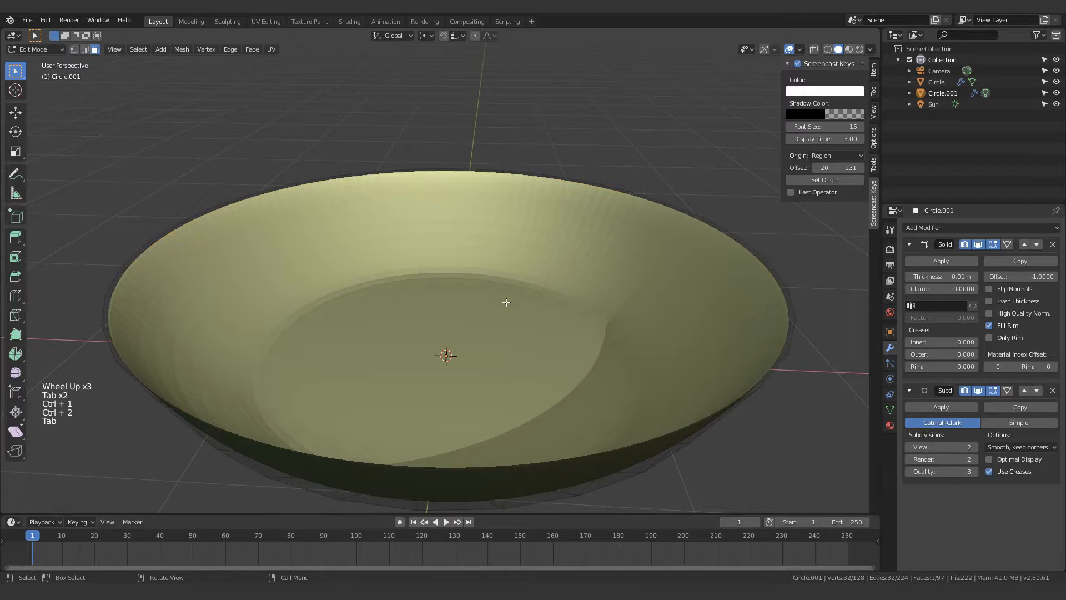
{"action": "key", "text": "ctrl+r"}
{"action": "left_click", "coordinate": [652, 343]}
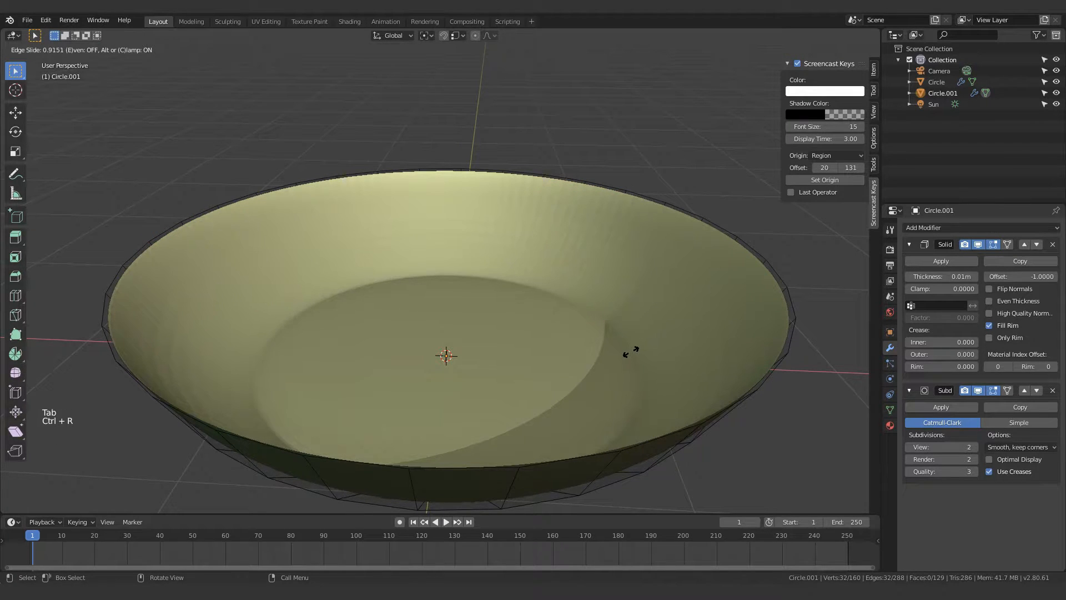
{"action": "left_click", "coordinate": [642, 351], "text": "shift"}
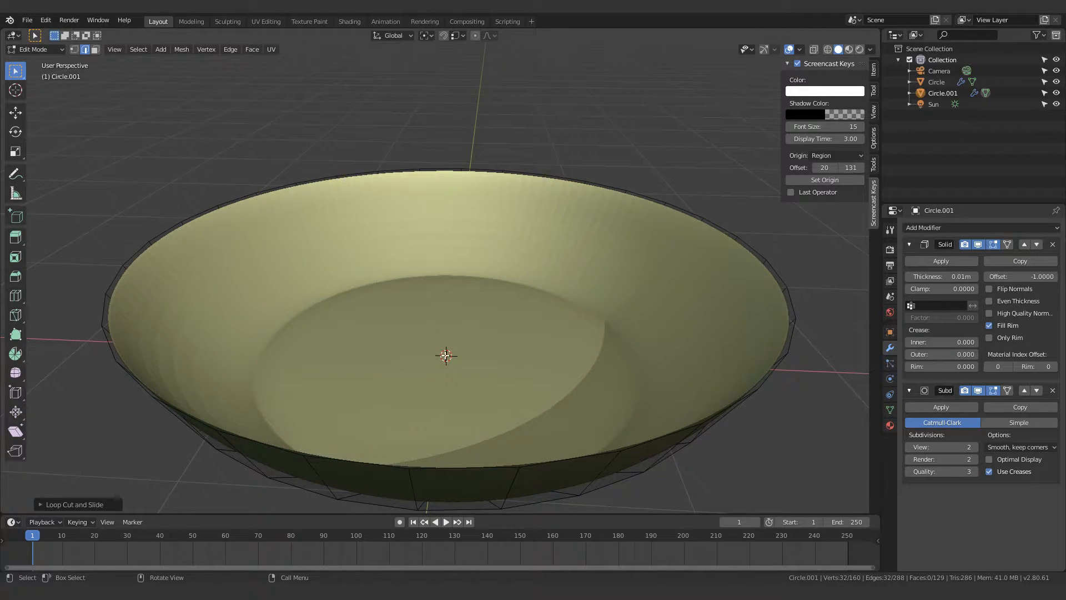
{"action": "middle_click_drag", "start_coordinate": [446, 356], "coordinate": [500, 340]}
{"action": "scroll", "coordinate": [500, 341], "scroll_direction": "down", "scroll_amount": 5}
{"action": "key", "text": "Tab"}
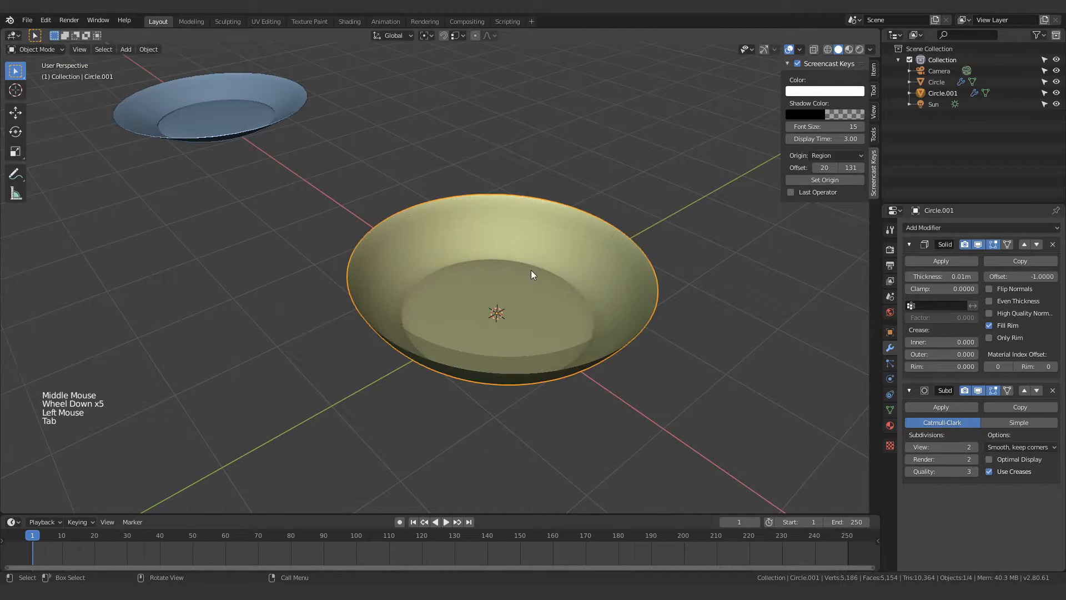
Apply smooth shading to the bowl and turn on Auto Smooth for its mesh normals
{"action": "left_click", "coordinate": [572, 183]}
{"action": "middle_click_drag", "start_coordinate": [572, 183], "coordinate": [583, 156]}
{"action": "scroll", "coordinate": [569, 208], "scroll_direction": "up", "scroll_amount": 5}
{"action": "right_click", "coordinate": [364, 315]}
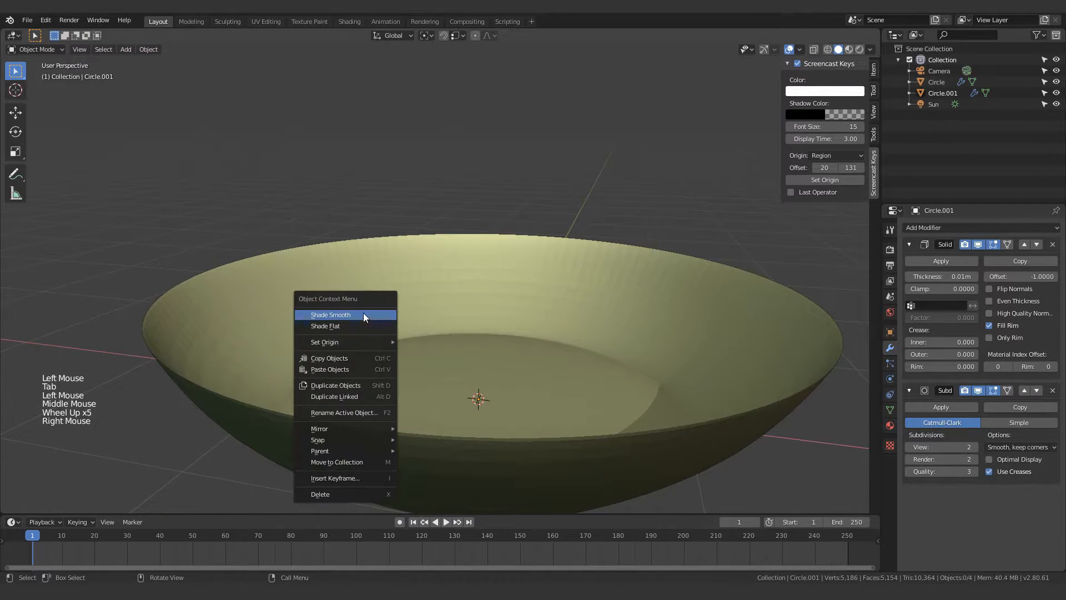
{"action": "left_click", "coordinate": [329, 314]}
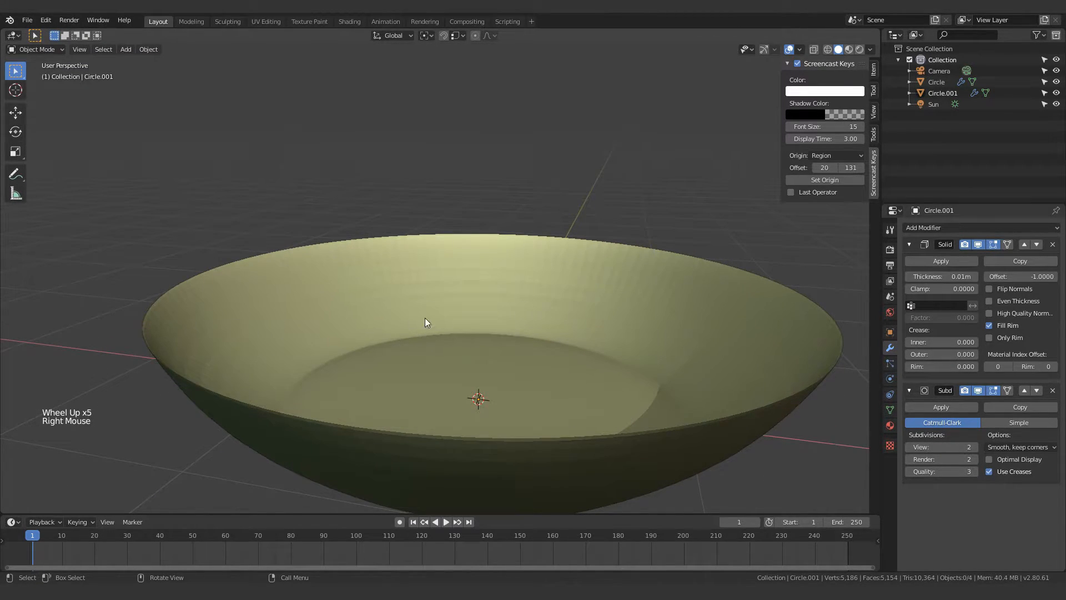
{"action": "left_click", "coordinate": [890, 410]}
{"action": "left_click", "coordinate": [919, 451]}
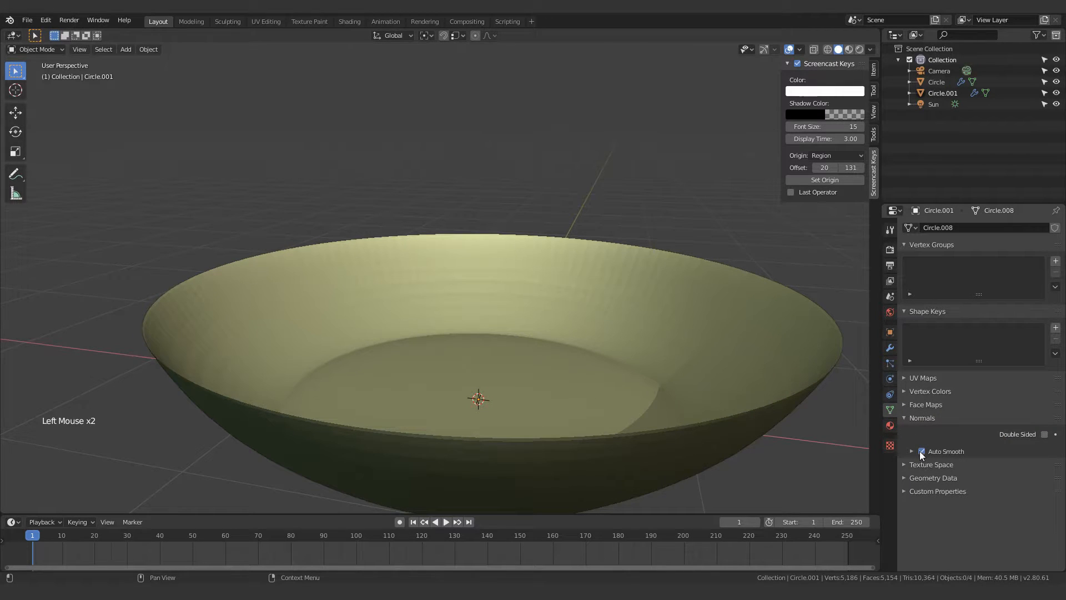
{"action": "middle_click_drag", "start_coordinate": [588, 378], "coordinate": [458, 276]}
{"action": "left_click", "coordinate": [403, 270]}
{"action": "right_click", "coordinate": [386, 277]}
{"action": "left_click", "coordinate": [368, 269]}
{"action": "scroll", "coordinate": [368, 265], "scroll_direction": "down", "scroll_amount": 4}
Preview the bowl and plate in rendered viewport shading
{"action": "left_click", "coordinate": [458, 275]}
{"action": "key", "text": "z"}
{"action": "left_click", "coordinate": [608, 204]}
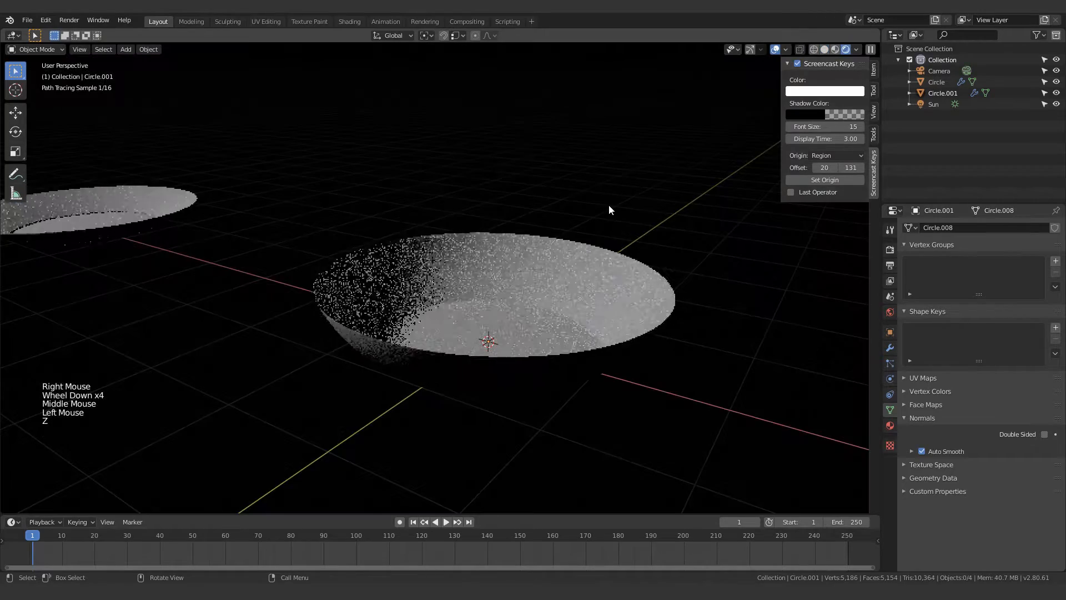
{"action": "middle_click_drag", "start_coordinate": [595, 216], "coordinate": [436, 319]}
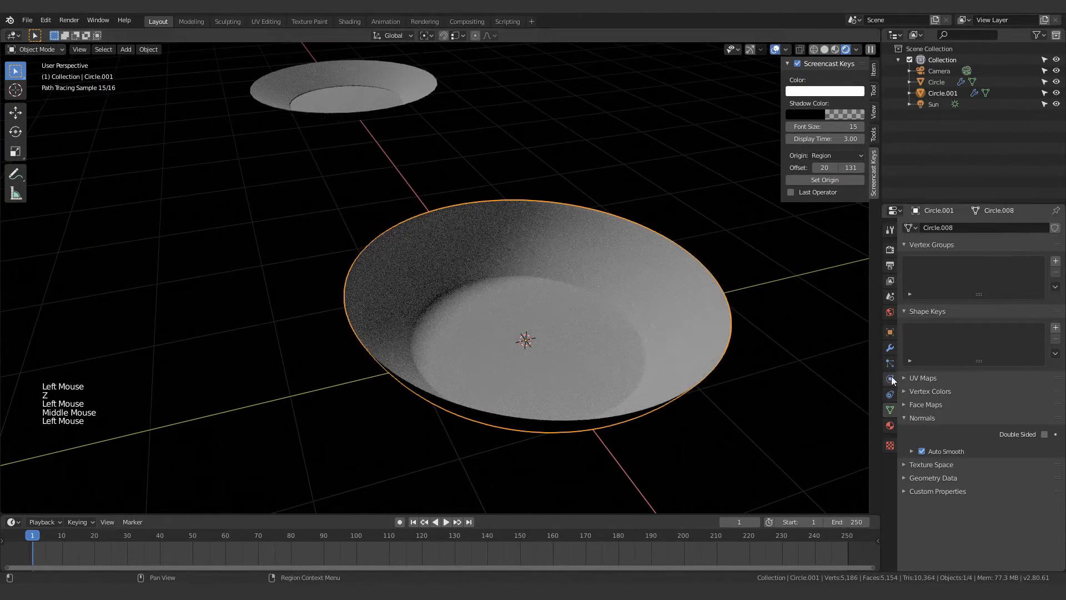
Set the bowl's Solidify thickness to 0.1 m and inspect its rim up close
{"action": "left_click", "coordinate": [890, 348]}
{"action": "middle_click_drag", "start_coordinate": [694, 311], "coordinate": [639, 300]}
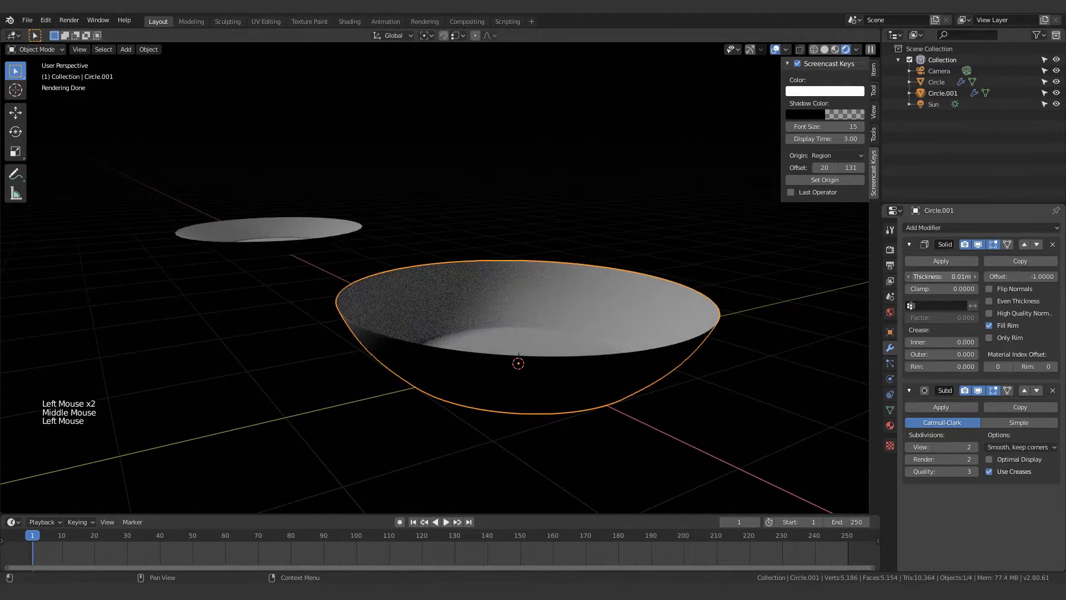
{"action": "left_click_drag", "start_coordinate": [941, 276], "coordinate": [966, 276]}
{"action": "middle_click_drag", "start_coordinate": [683, 345], "coordinate": [615, 348]}
{"action": "scroll", "coordinate": [576, 376], "scroll_direction": "up", "scroll_amount": 4}
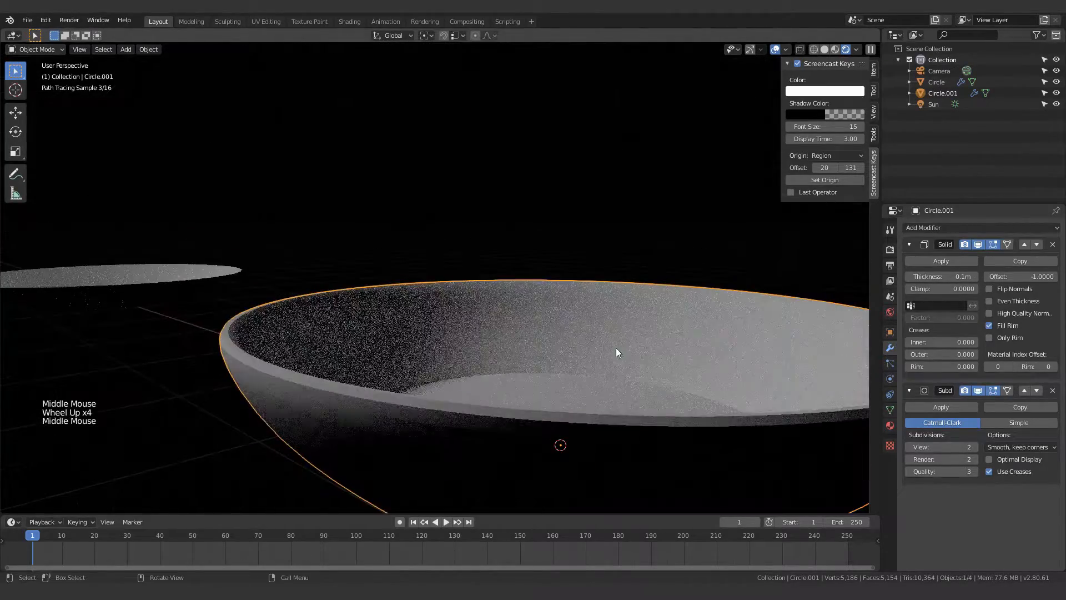
{"action": "mouse_move", "coordinate": [381, 365]}
{"action": "middle_mouse_down", "text": "shift"}
{"action": "mouse_move", "coordinate": [394, 345]}
{"action": "mouse_move", "coordinate": [400, 266]}
{"action": "mouse_move", "coordinate": [334, 296]}
{"action": "middle_mouse_up", "text": "shift"}
{"action": "scroll", "coordinate": [383, 272], "scroll_direction": "up", "scroll_amount": 2}
{"action": "key", "text": "shift+b"}
{"action": "left_click_drag", "start_coordinate": [259, 288], "coordinate": [278, 308]}
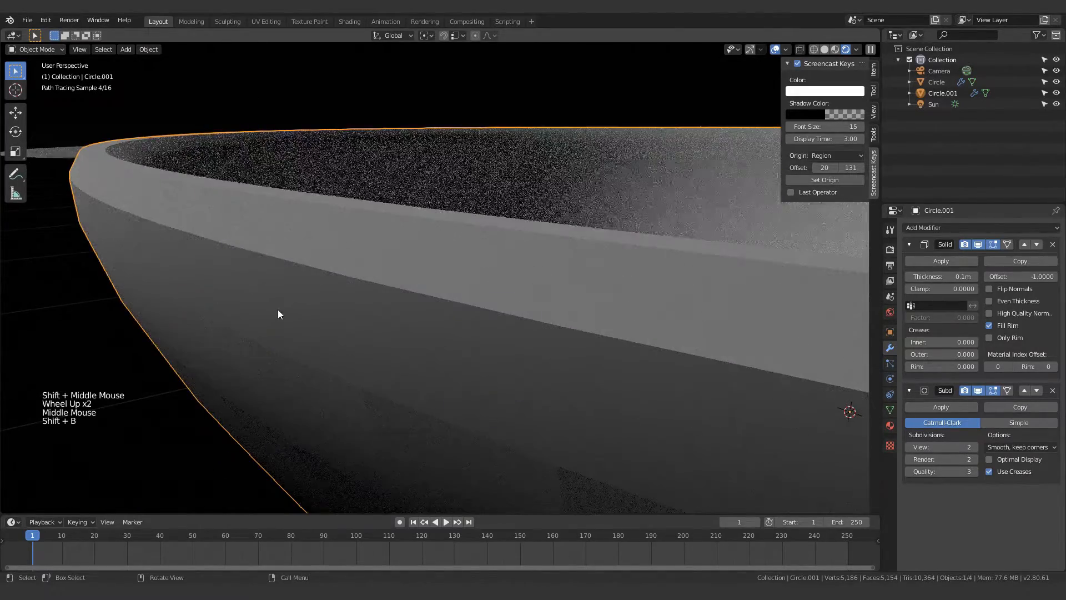
Return the viewport to solid shading and frame the bowl's rim
{"action": "key", "text": "z"}
{"action": "left_click", "coordinate": [524, 289]}
{"action": "scroll", "coordinate": [525, 289], "scroll_direction": "down", "scroll_amount": 15}
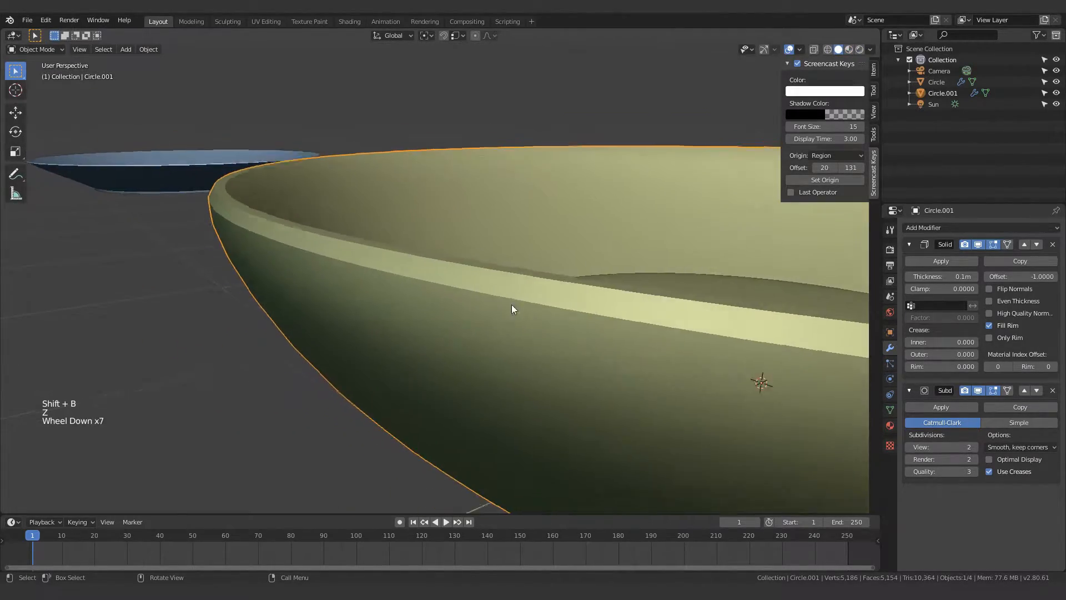
{"action": "middle_click_drag", "start_coordinate": [535, 318], "coordinate": [627, 344]}
{"action": "scroll", "coordinate": [456, 314], "scroll_direction": "up", "scroll_amount": 3}
Extrude the bowl's outer rim edge loop upward and scale the new loop slightly inward
{"action": "key", "text": "Tab"}
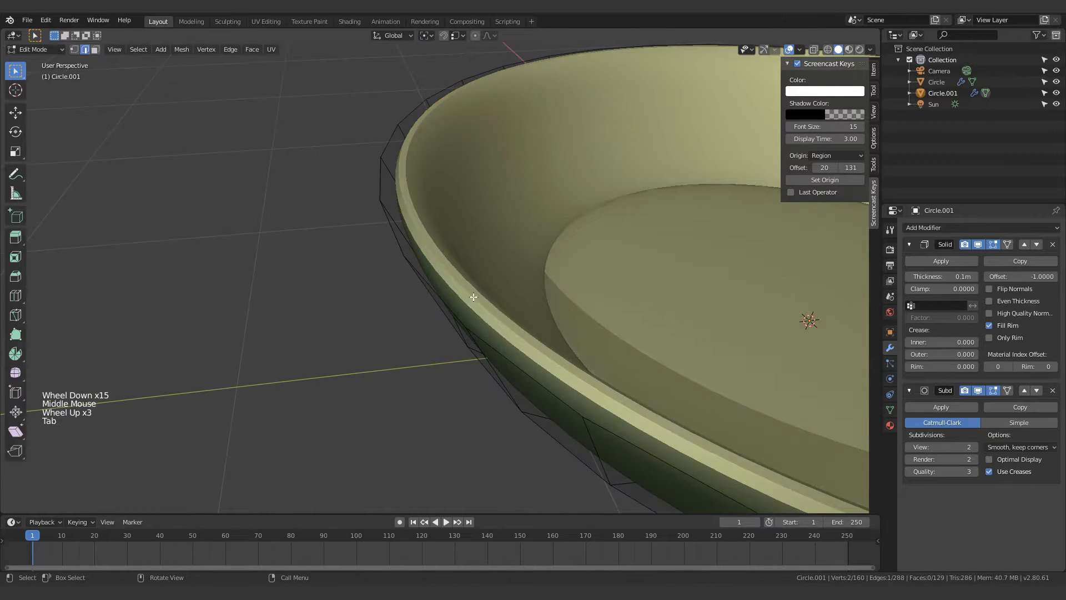
{"action": "middle_click_drag", "start_coordinate": [455, 314], "coordinate": [487, 282]}
{"action": "key", "text": "alt+a"}
{"action": "left_click", "coordinate": [465, 289], "text": "alt+shift"}
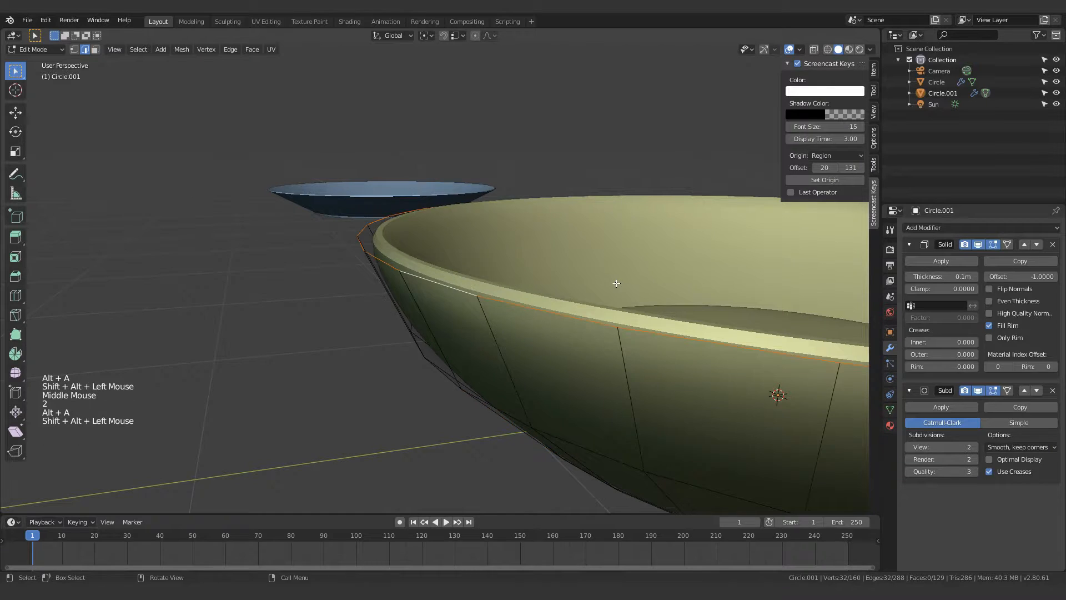
{"action": "scroll", "coordinate": [630, 345], "scroll_direction": "down", "scroll_amount": 5}
{"action": "middle_click_drag", "start_coordinate": [615, 281], "coordinate": [741, 322]}
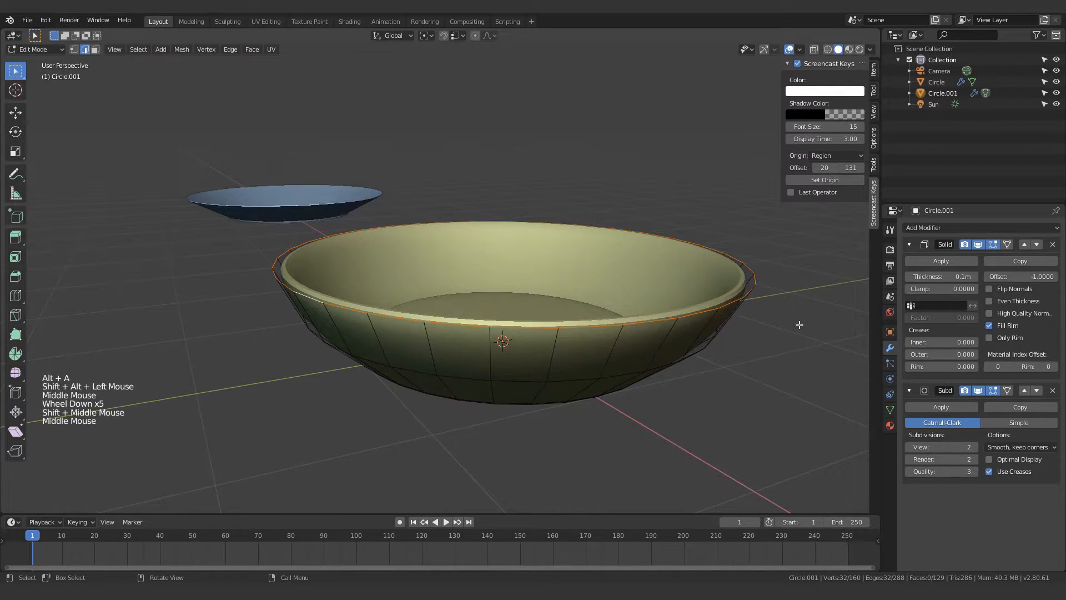
{"action": "scroll", "coordinate": [786, 335], "scroll_direction": "up", "scroll_amount": 1}
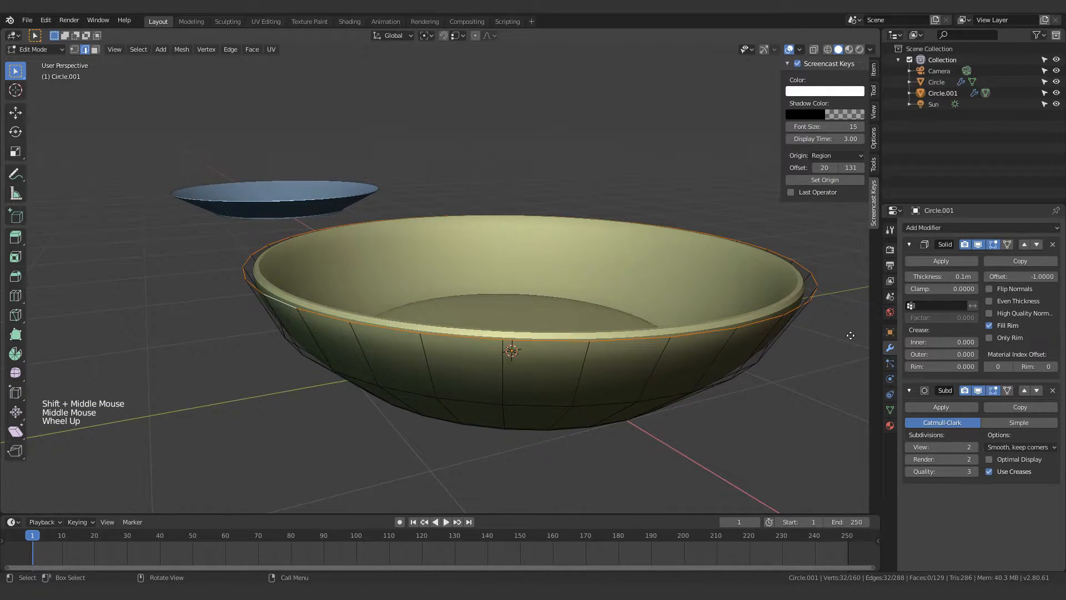
{"action": "key", "text": "e"}
{"action": "key", "text": "s"}
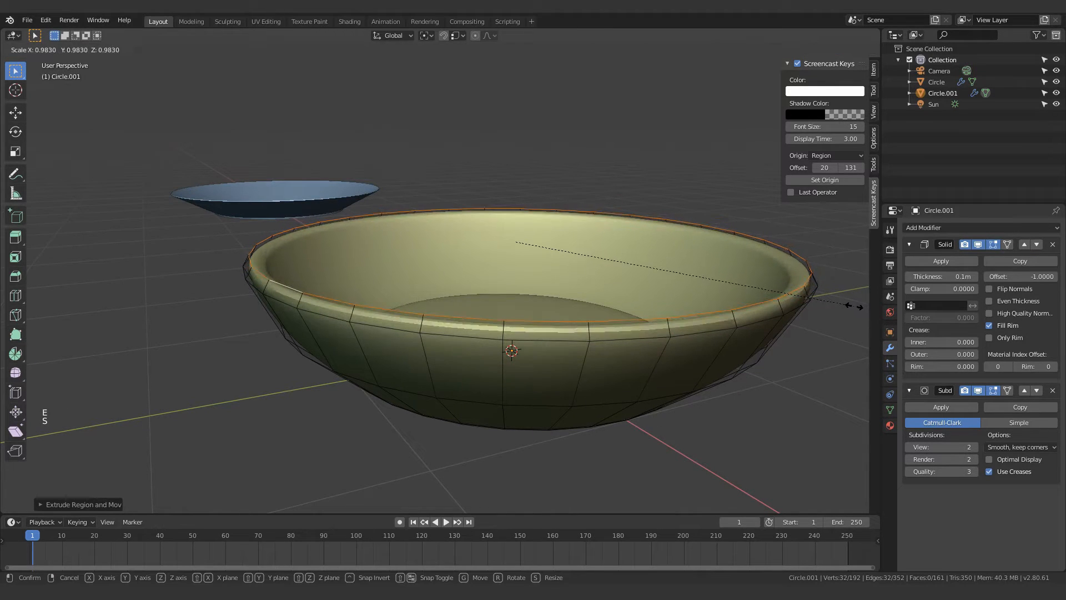
{"action": "left_click", "coordinate": [830, 311]}
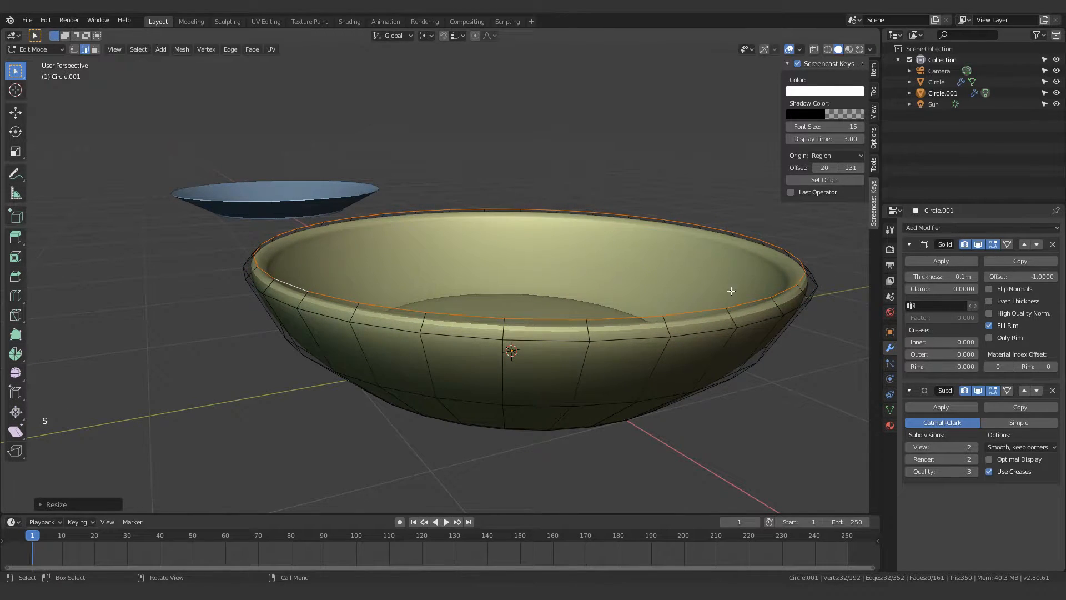
Adjust the height of the bowl's new rim loop along Z and leave edit mode
{"action": "scroll", "coordinate": [731, 290], "scroll_direction": "up", "scroll_amount": 1}
{"action": "middle_click_drag", "start_coordinate": [731, 291], "coordinate": [467, 391]}
{"action": "key", "text": "g"}
{"action": "key", "text": "z"}
{"action": "left_click", "coordinate": [740, 283]}
{"action": "key", "text": "Tab"}
{"action": "scroll", "coordinate": [754, 285], "scroll_direction": "down", "scroll_amount": 4}
{"action": "scroll", "coordinate": [328, 276], "scroll_direction": "down", "scroll_amount": 6}
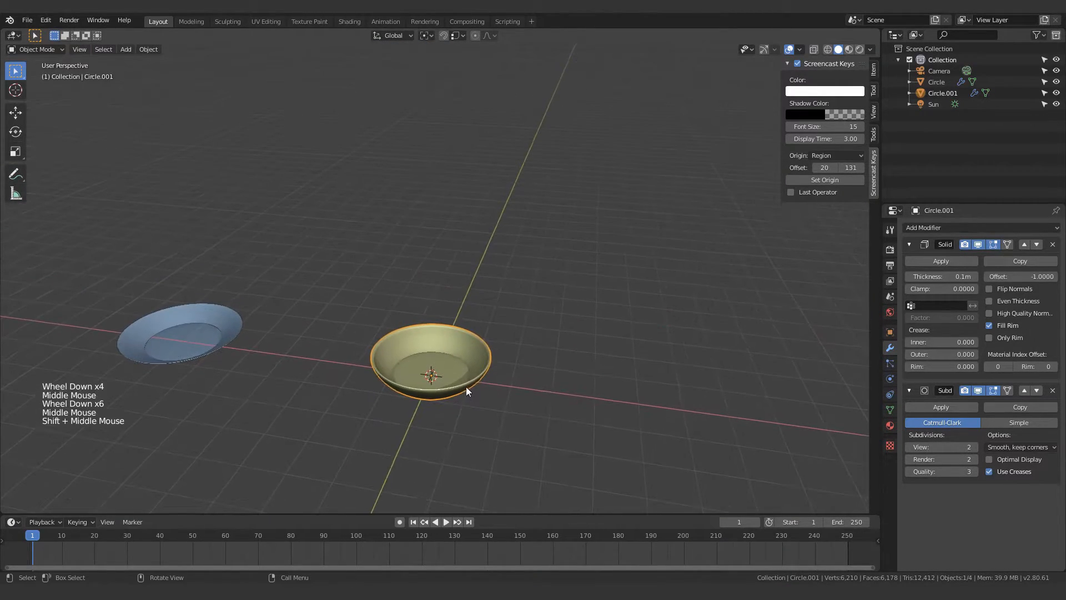
Add an Array modifier to the blue plate
{"action": "left_click", "coordinate": [288, 419]}
{"action": "left_click", "coordinate": [218, 358]}
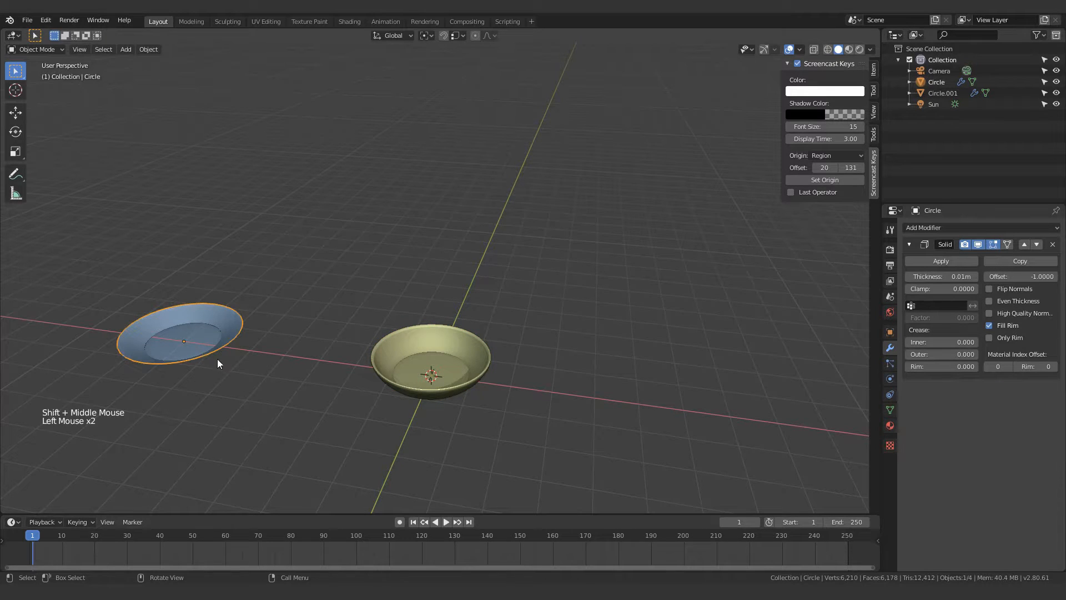
{"action": "middle_click_drag", "start_coordinate": [307, 352], "coordinate": [586, 336], "text": "shift"}
{"action": "scroll", "coordinate": [531, 364], "scroll_direction": "up", "scroll_amount": 3}
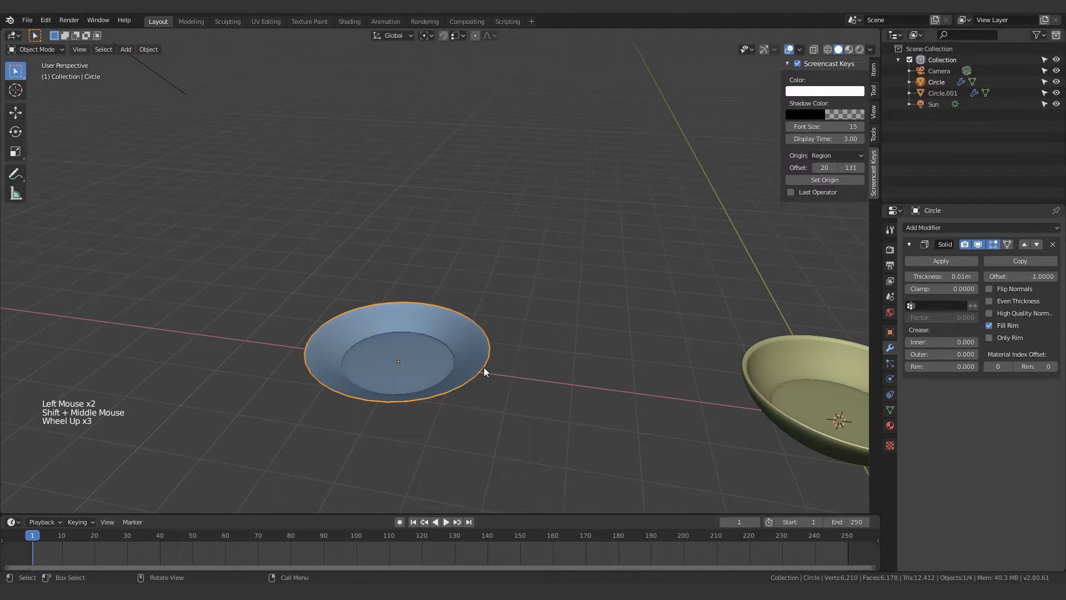
{"action": "middle_click_drag", "start_coordinate": [484, 375], "coordinate": [704, 276], "text": "shift"}
{"action": "scroll", "coordinate": [552, 284], "scroll_direction": "up", "scroll_amount": 4}
{"action": "key", "text": "q"}
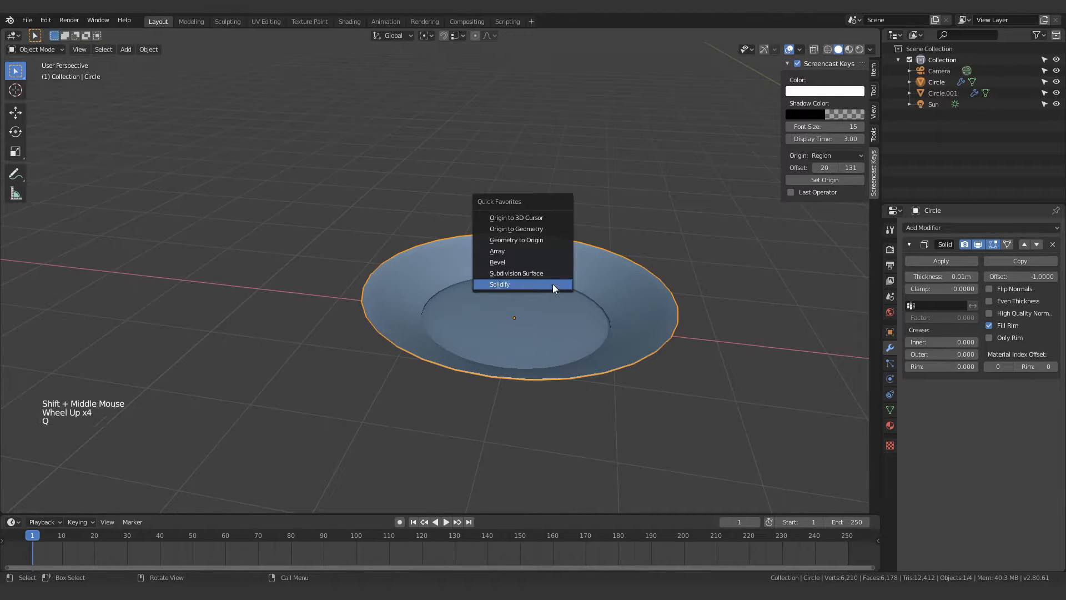
{"action": "left_click", "coordinate": [528, 251]}
{"action": "middle_click_drag", "start_coordinate": [736, 333], "coordinate": [555, 338], "text": "shift"}
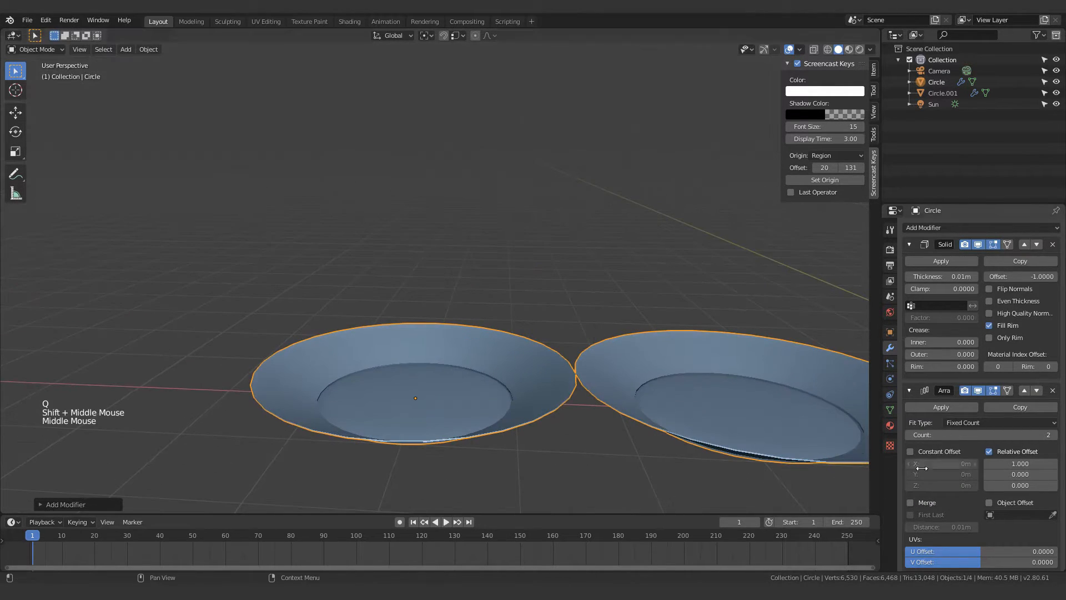
{"action": "middle_click_drag", "start_coordinate": [641, 410], "coordinate": [631, 381], "text": "shift"}
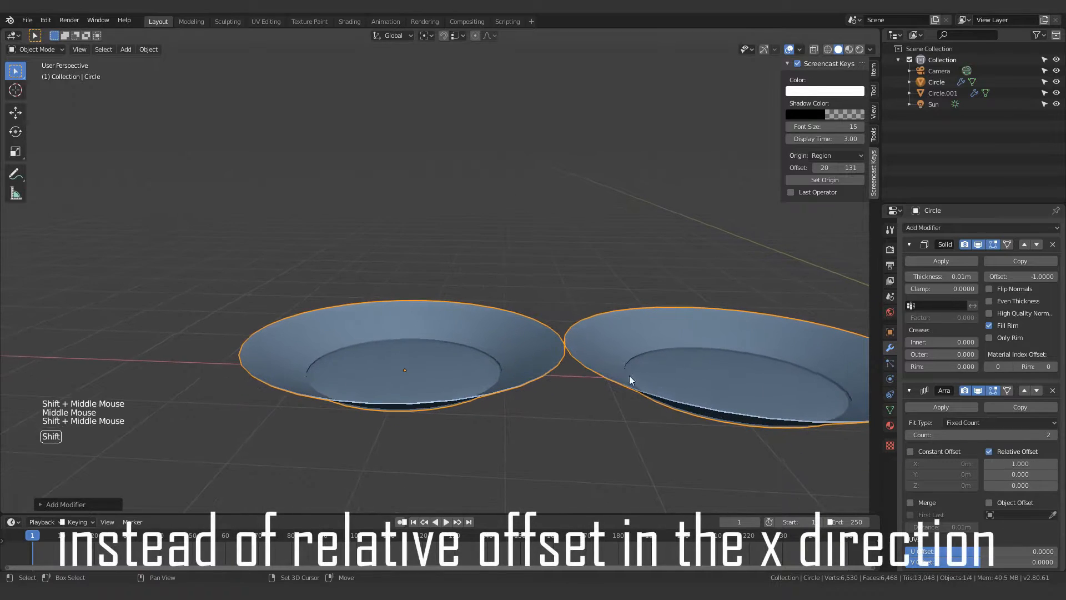
Stack the plate copies vertically with a relative array offset of 0 in X and 0.21 in Z
{"action": "left_click", "coordinate": [1022, 464]}
{"action": "type", "text": "0."}
{"action": "key", "text": "Return"}
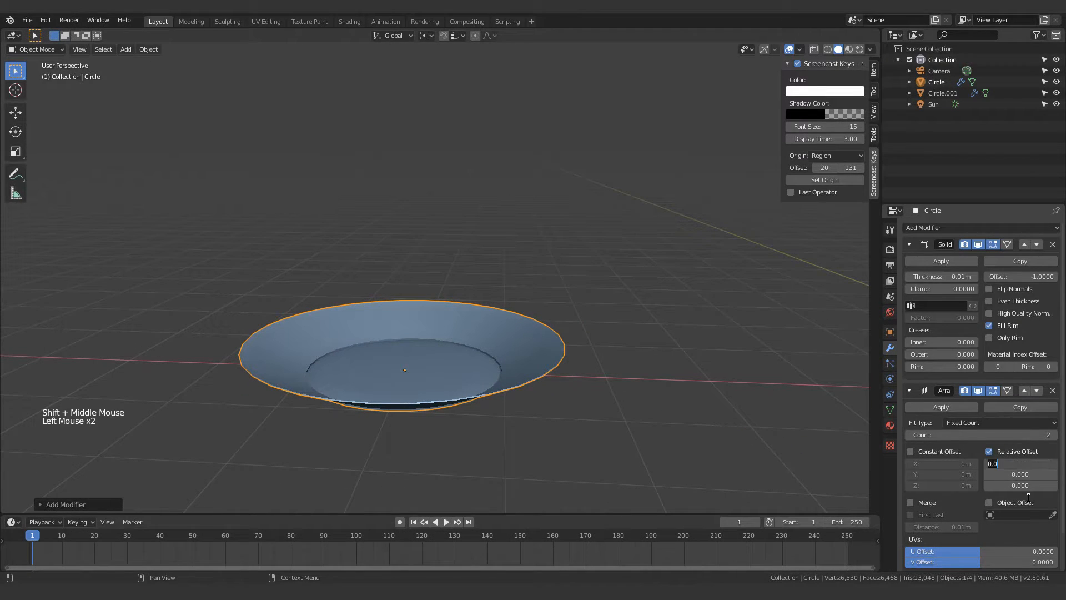
{"action": "left_click", "coordinate": [1022, 481]}
{"action": "type", "text": "1"}
{"action": "key", "text": "Return"}
{"action": "middle_click_drag", "start_coordinate": [757, 476], "coordinate": [640, 372]}
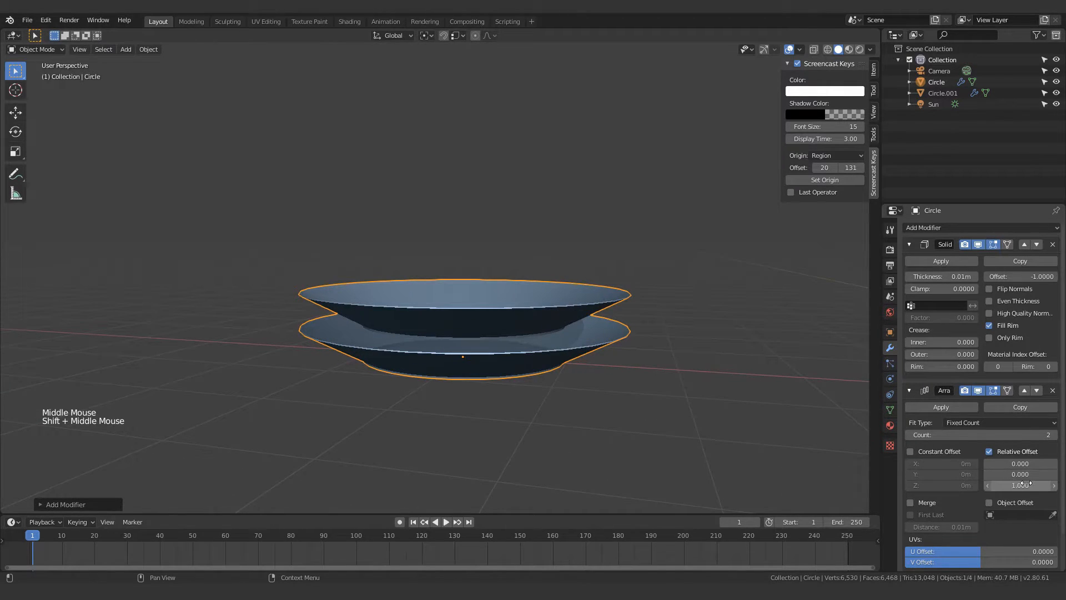
{"action": "left_click_drag", "start_coordinate": [1027, 483], "coordinate": [979, 484]}
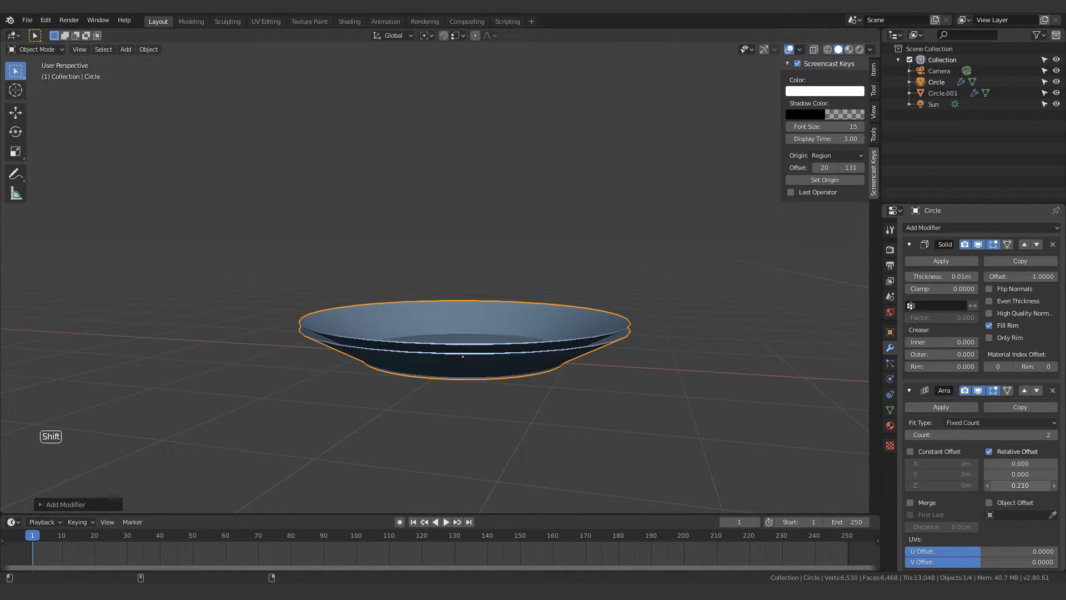
Set the plate's Solidify thickness to 0.024 m and check the gap between the stacked plates
{"action": "middle_click_drag", "start_coordinate": [635, 413], "coordinate": [551, 291]}
{"action": "scroll", "coordinate": [575, 379], "scroll_direction": "up", "scroll_amount": 3, "text": "shift"}
{"action": "scroll", "coordinate": [575, 384], "scroll_direction": "up", "scroll_amount": 1}
{"action": "scroll", "coordinate": [575, 384], "scroll_direction": "up", "scroll_amount": 4}
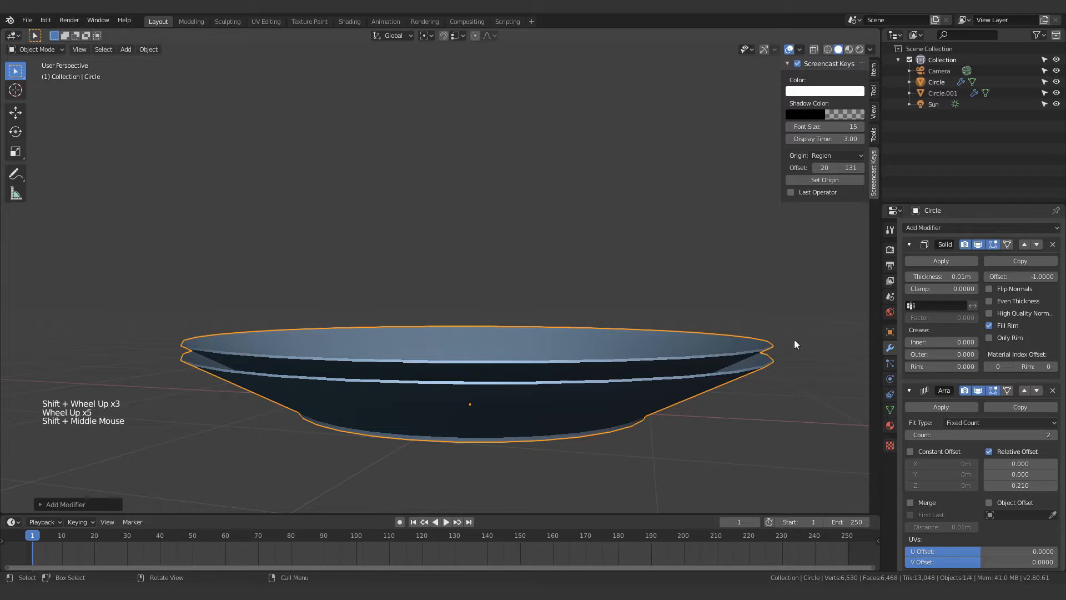
{"action": "left_click_drag", "start_coordinate": [953, 276], "coordinate": [969, 276], "text": "shift"}
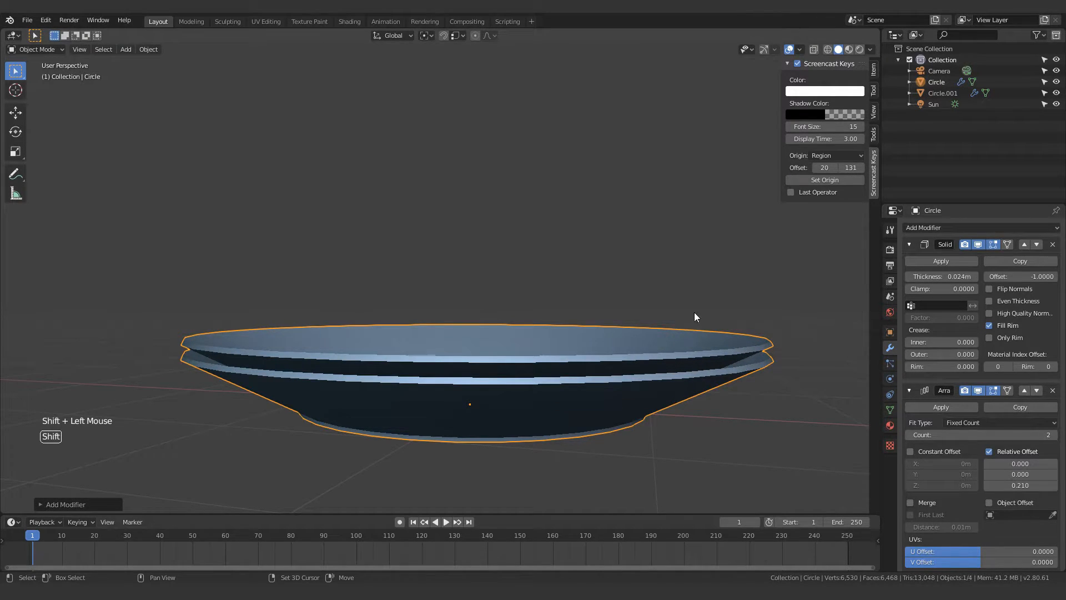
{"action": "left_click", "coordinate": [628, 302]}
{"action": "middle_click_drag", "start_coordinate": [628, 303], "coordinate": [563, 356]}
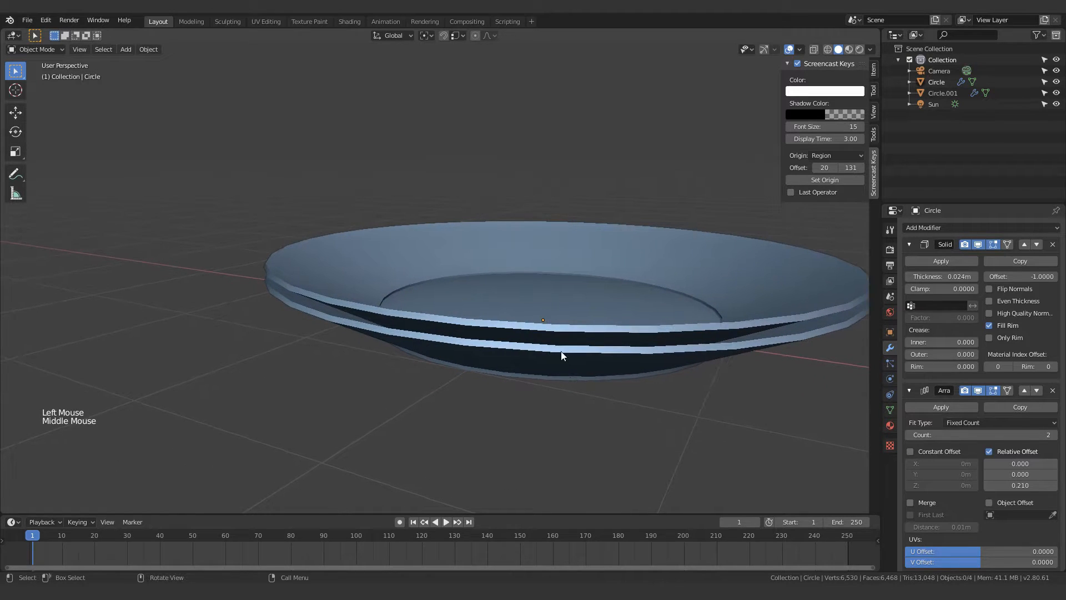
{"action": "scroll", "coordinate": [751, 345], "scroll_direction": "down", "scroll_amount": 5}
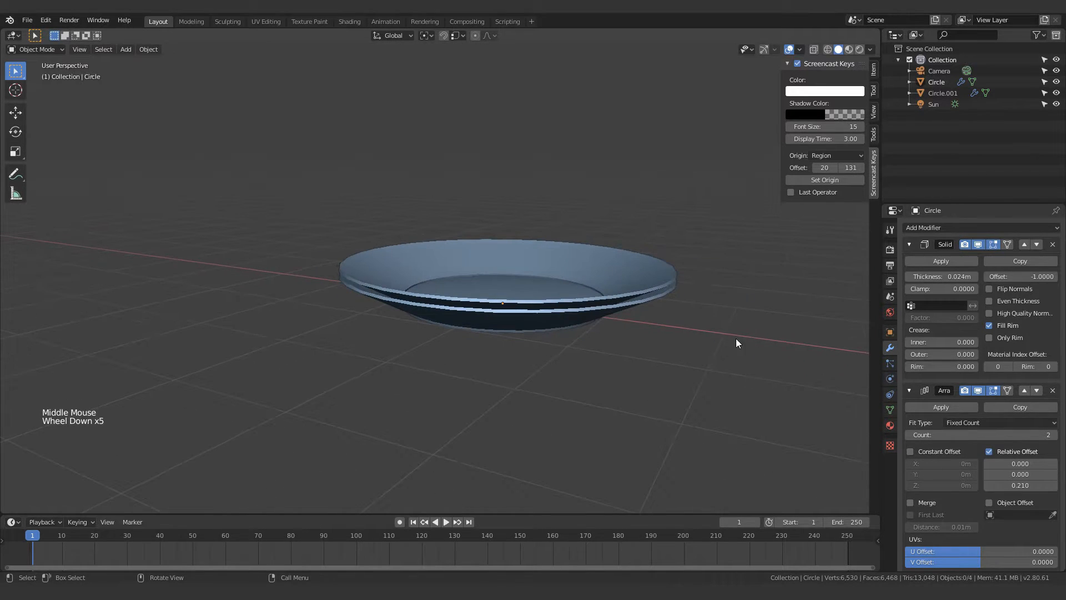
Extrude the plate's outer rim edge loop up about 0.02 m along Z and scale it inward to about 0.98
{"action": "left_click", "coordinate": [602, 309]}
{"action": "scroll", "coordinate": [646, 351], "scroll_direction": "up", "scroll_amount": 8}
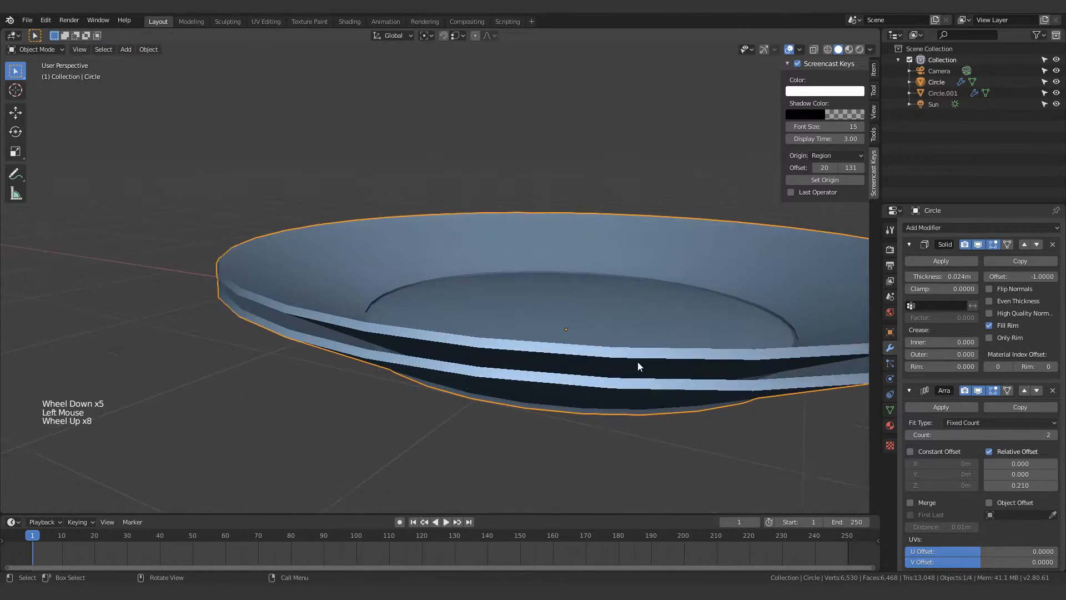
{"action": "middle_click_drag", "start_coordinate": [637, 362], "coordinate": [645, 405]}
{"action": "scroll", "coordinate": [653, 364], "scroll_direction": "down", "scroll_amount": 4}
{"action": "scroll", "coordinate": [653, 364], "scroll_direction": "up", "scroll_amount": 1}
{"action": "scroll", "coordinate": [653, 365], "scroll_direction": "up", "scroll_amount": 4}
{"action": "key", "text": "Tab"}
{"action": "middle_click_drag", "start_coordinate": [528, 357], "coordinate": [507, 176]}
{"action": "key", "text": "alt+a"}
{"action": "middle_click_drag", "start_coordinate": [542, 283], "coordinate": [581, 316], "text": "shift"}
{"action": "scroll", "coordinate": [552, 423], "scroll_direction": "up", "scroll_amount": 3}
{"action": "middle_click_drag", "start_coordinate": [552, 424], "coordinate": [496, 314], "text": "shift"}
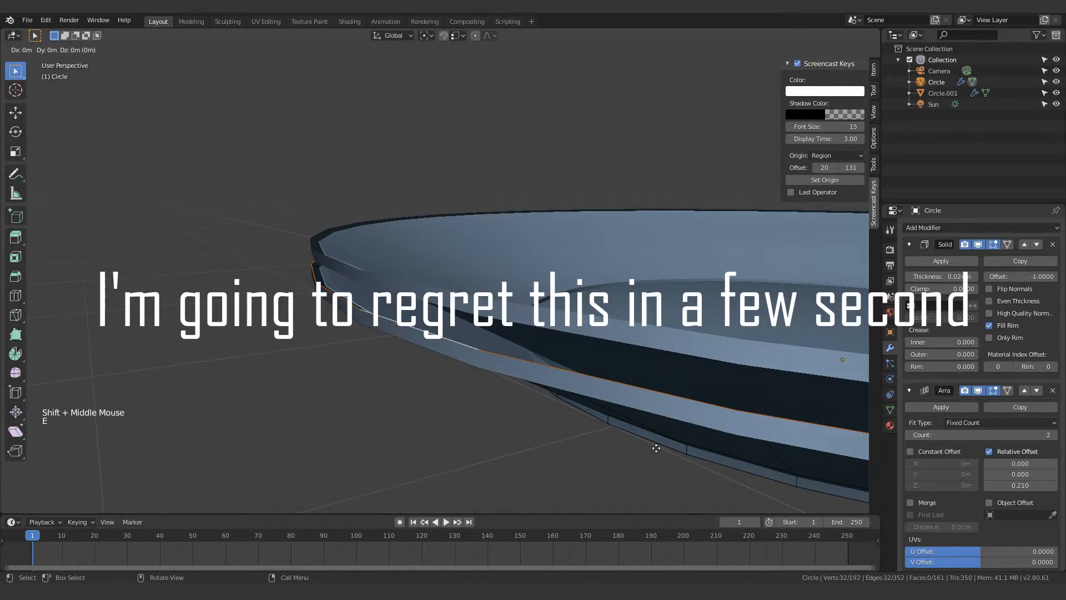
{"action": "key", "text": "e"}
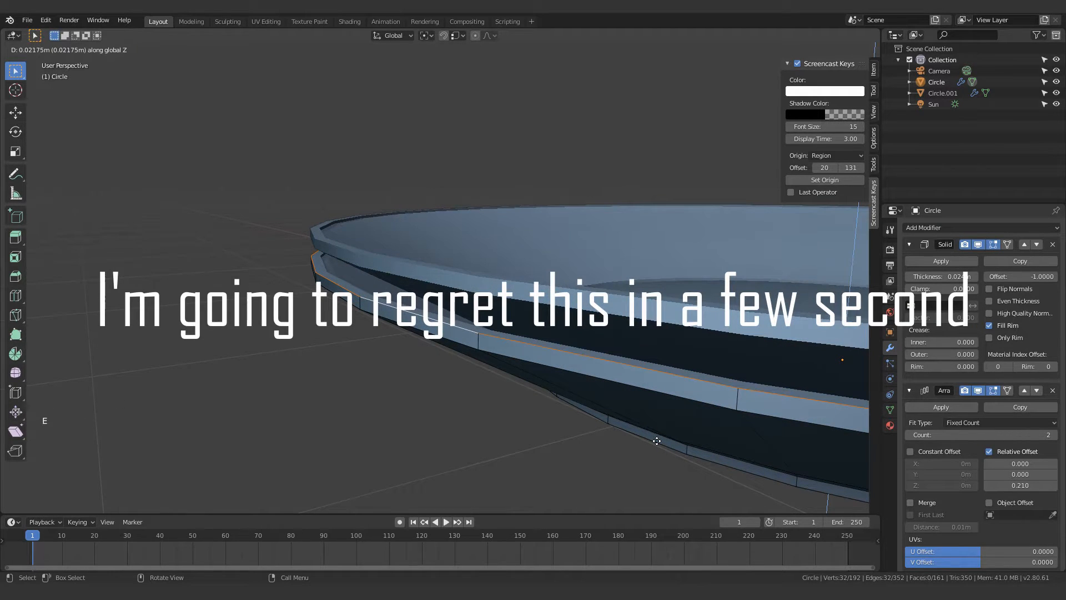
{"action": "right_click", "coordinate": [657, 441]}
{"action": "key", "text": "s"}
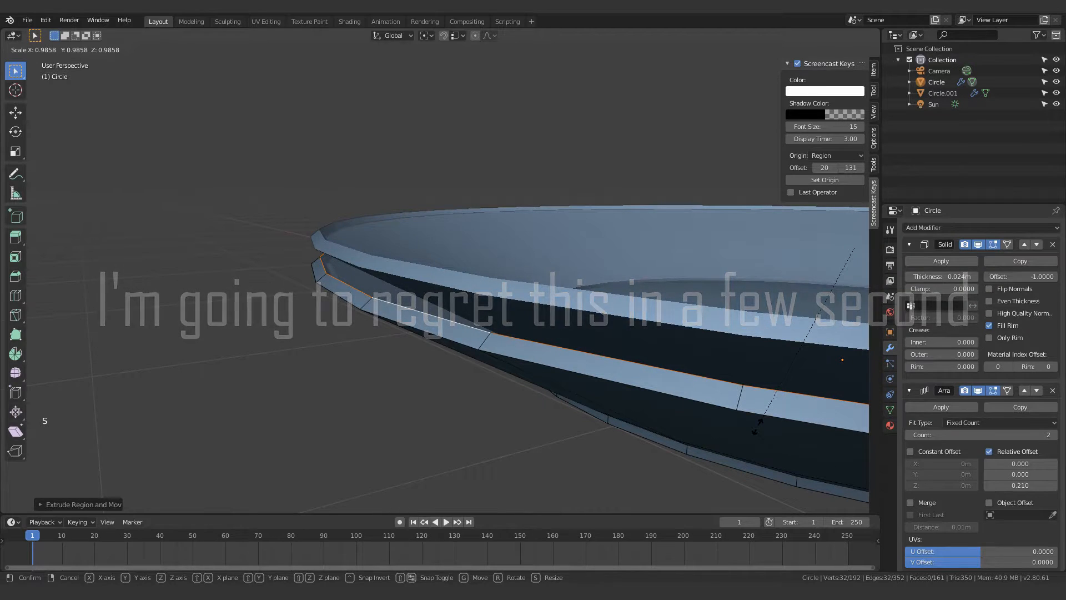
{"action": "left_click", "coordinate": [751, 428]}
Leave edit mode, add a level 1 Subdivision modifier to the plate and inspect the stacked rims
{"action": "key", "text": "Tab"}
{"action": "key", "text": "ctrl+1"}
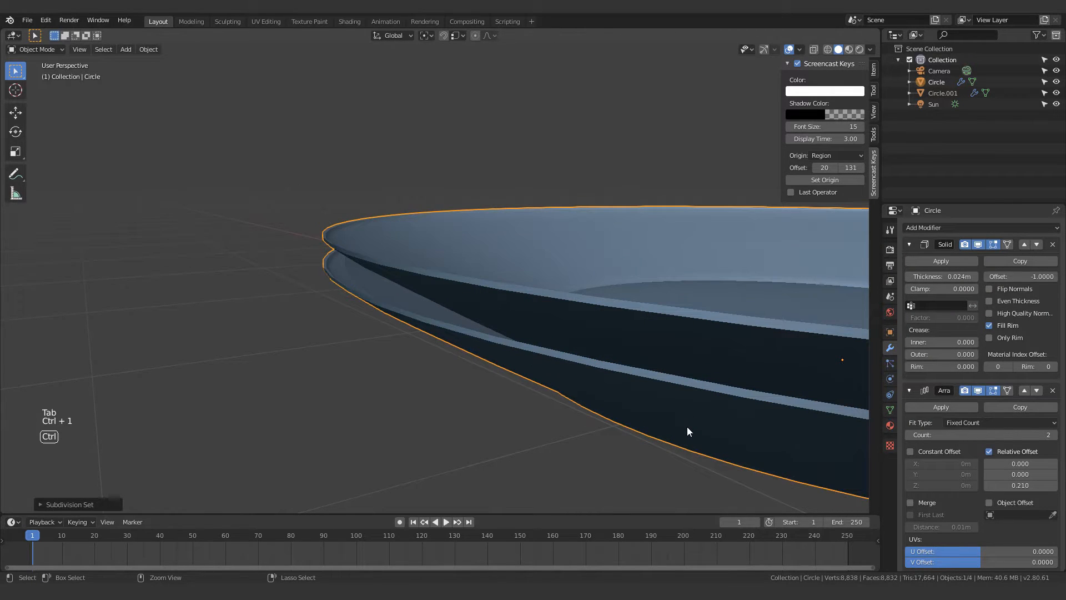
{"action": "middle_click_drag", "start_coordinate": [688, 431], "coordinate": [673, 428]}
{"action": "scroll", "coordinate": [635, 439], "scroll_direction": "down", "scroll_amount": 12}
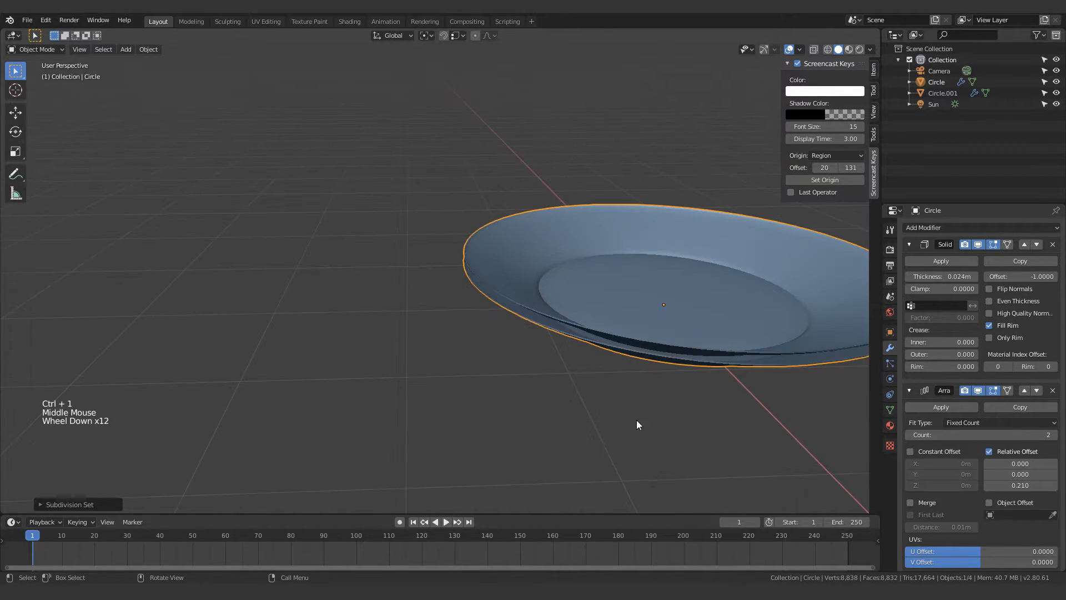
{"action": "key", "text": "shift+b"}
{"action": "middle_click_drag", "start_coordinate": [545, 301], "coordinate": [469, 261]}
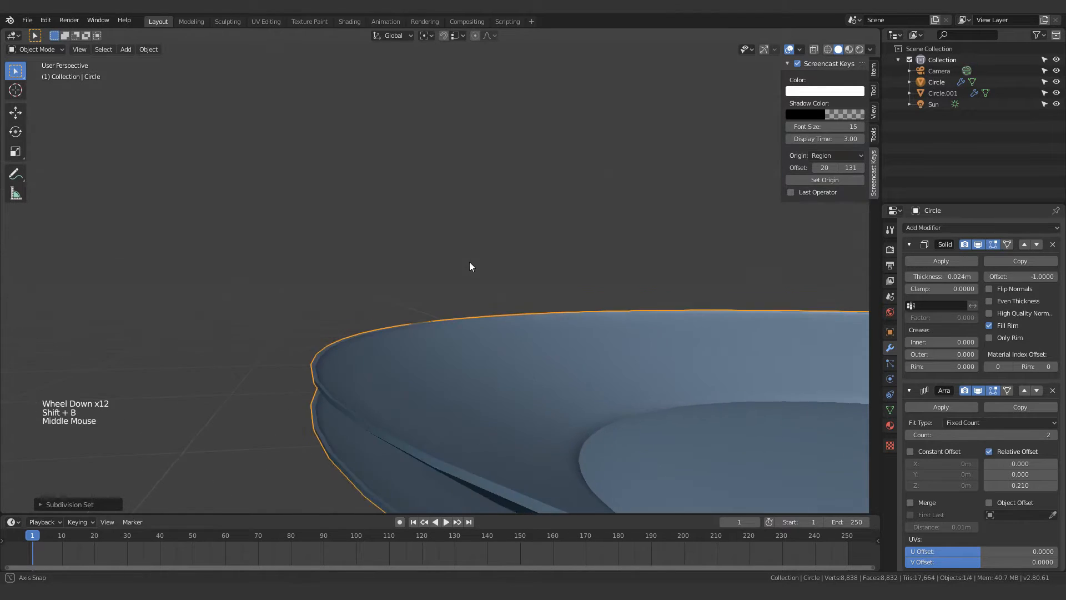
Examine the rims of the stacked plates up close and preview the stack in rendered shading
{"action": "scroll", "coordinate": [770, 471], "scroll_direction": "down", "scroll_amount": 5}
{"action": "scroll", "coordinate": [769, 468], "scroll_direction": "down", "scroll_amount": 8}
{"action": "scroll", "coordinate": [493, 377], "scroll_direction": "up", "scroll_amount": 6}
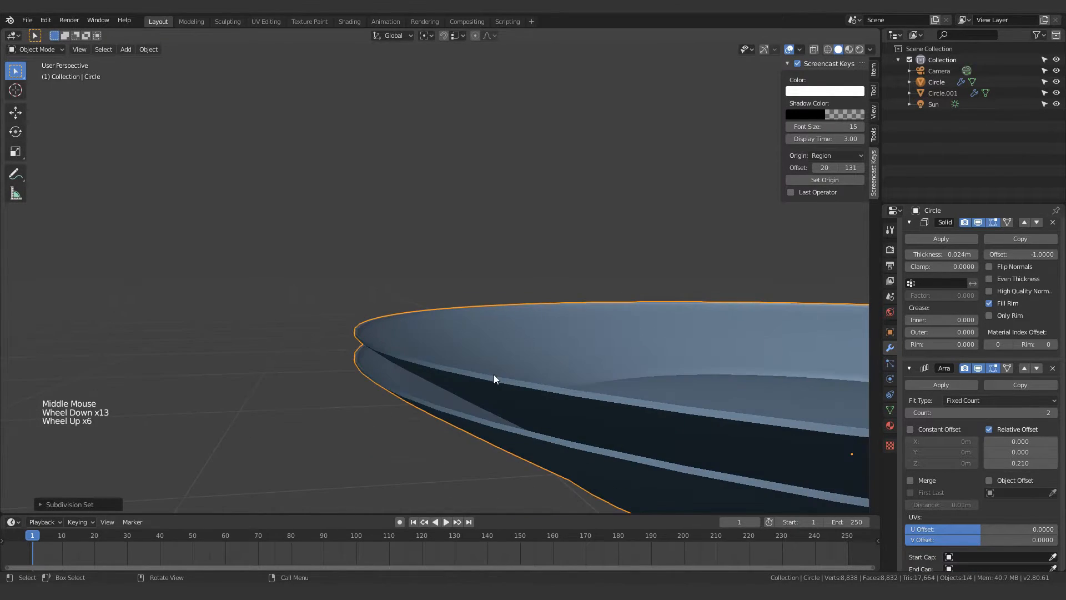
{"action": "scroll", "coordinate": [557, 388], "scroll_direction": "down", "scroll_amount": 2}
{"action": "mouse_move", "coordinate": [494, 375]}
{"action": "middle_mouse_down"}
{"action": "mouse_move", "coordinate": [557, 389]}
{"action": "mouse_move", "coordinate": [629, 364]}
{"action": "mouse_move", "coordinate": [626, 374]}
{"action": "middle_mouse_up"}
{"action": "scroll", "coordinate": [558, 389], "scroll_direction": "down", "scroll_amount": 4}
{"action": "key", "text": "z"}
{"action": "left_click", "coordinate": [609, 222]}
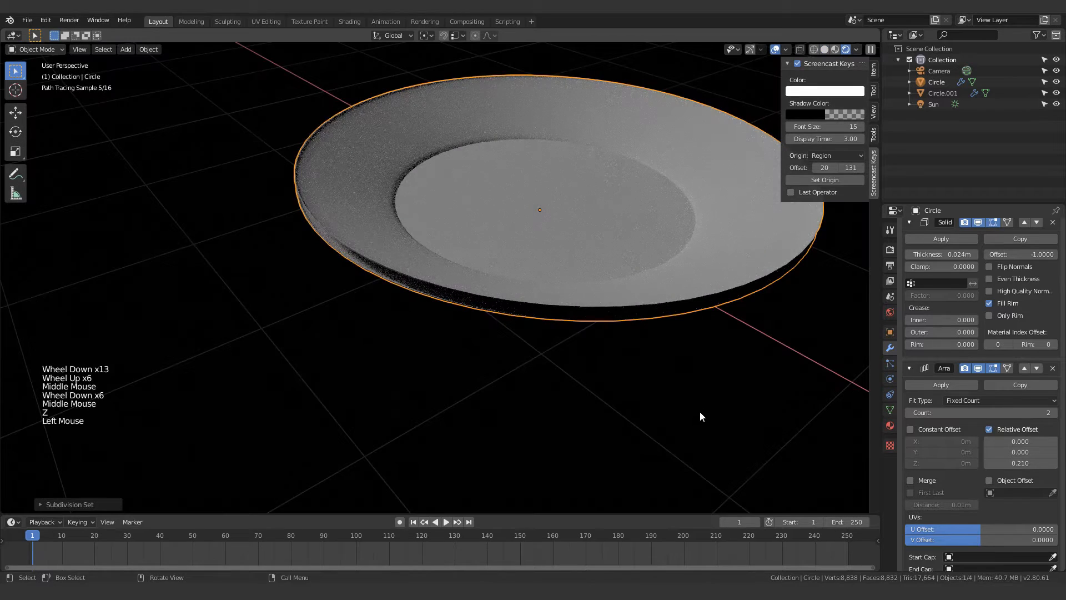
{"action": "key", "text": "z"}
Undo the plate's level 1 subdivision to return to its unsmoothed rim
{"action": "mouse_move", "coordinate": [481, 256]}
{"action": "middle_mouse_down"}
{"action": "mouse_move", "coordinate": [455, 259]}
{"action": "mouse_move", "coordinate": [472, 281]}
{"action": "mouse_move", "coordinate": [418, 392]}
{"action": "mouse_move", "coordinate": [405, 395]}
{"action": "mouse_move", "coordinate": [433, 411]}
{"action": "middle_mouse_up"}
{"action": "key", "text": "Tab"}
{"action": "key", "text": "ctrl+z"}
{"action": "key", "text": "ctrl+z"}
{"action": "scroll", "coordinate": [994, 442], "scroll_direction": "down", "scroll_amount": 3}
{"action": "scroll", "coordinate": [994, 442], "scroll_direction": "up", "scroll_amount": 3}
{"action": "scroll", "coordinate": [489, 311], "scroll_direction": "up", "scroll_amount": 2}
In edge select mode, select the edge loop around the plate's rim and scale it slightly
{"action": "key", "text": "Tab"}
{"action": "key", "text": "2"}
{"action": "key", "text": "alt+a"}
{"action": "left_click", "coordinate": [404, 372], "text": "alt+shift"}
{"action": "middle_click_drag", "start_coordinate": [433, 411], "coordinate": [514, 381], "text": "shift"}
{"action": "key", "text": "s"}
{"action": "left_click", "coordinate": [554, 392]}
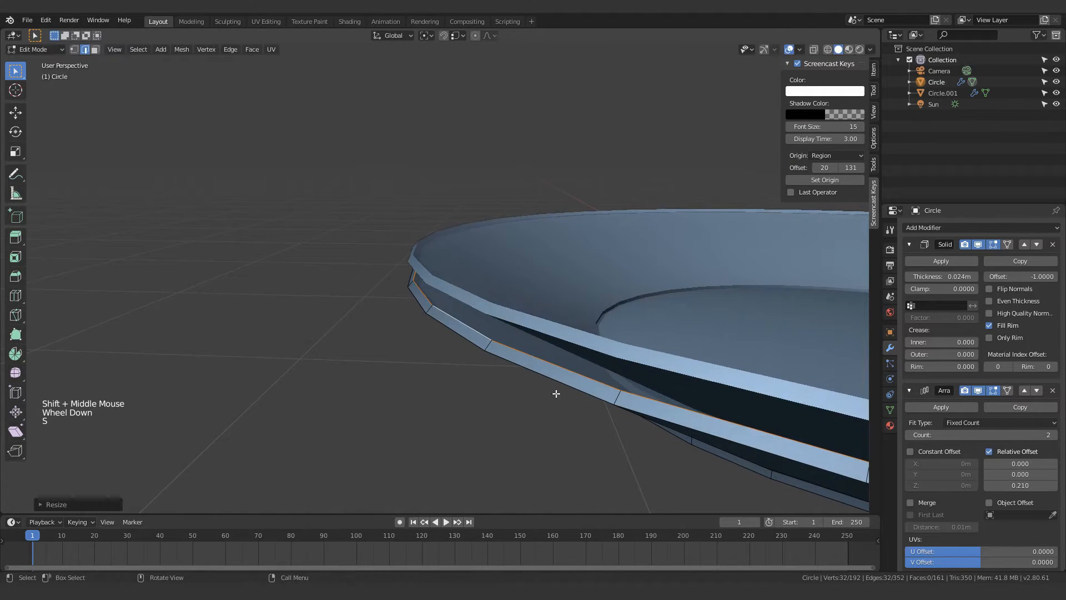
Add a level 1 Subdivision modifier to the plate again and scale the rim edge loop outward to about 1.04
{"action": "key", "text": "Tab"}
{"action": "key", "text": "ctrl+1"}
{"action": "key", "text": "Tab"}
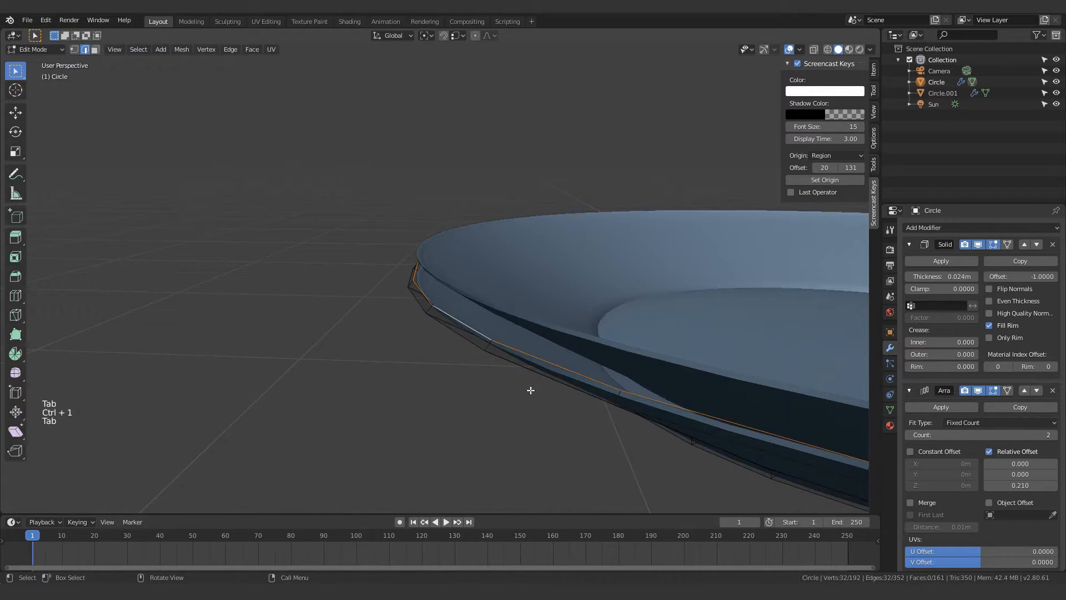
{"action": "key", "text": "g"}
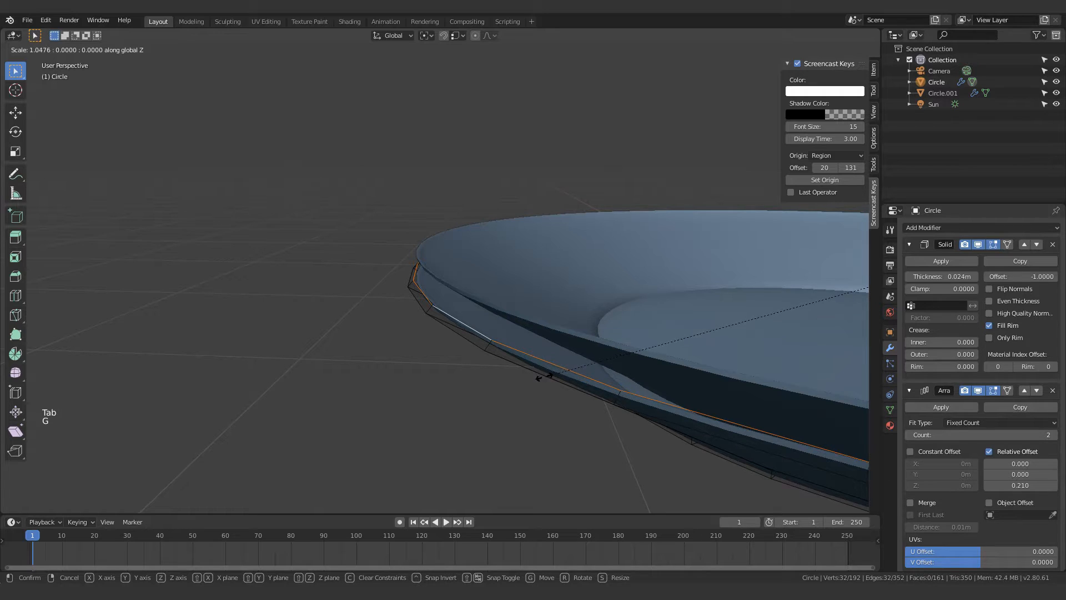
{"action": "key", "text": "s"}
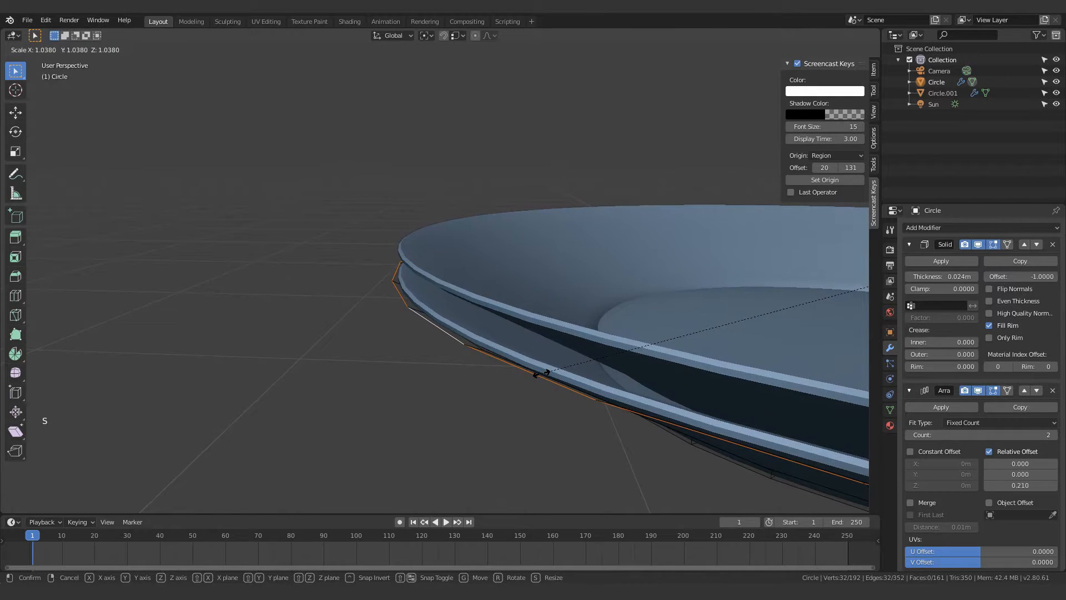
{"action": "key", "text": "Tab"}
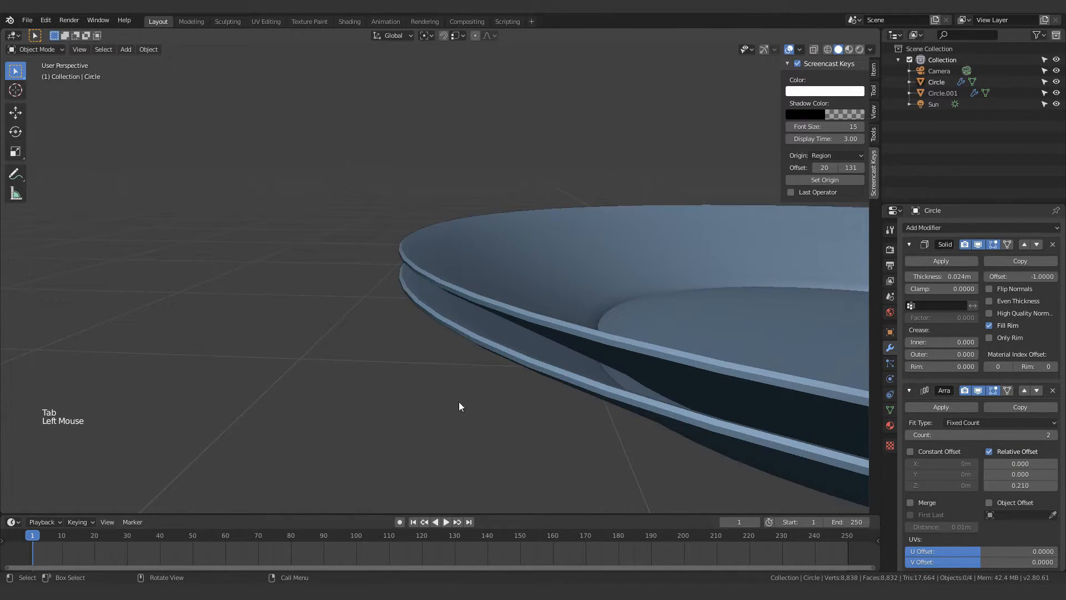
Examine the stacked plates from several angles and distances and compare them with the bowl
{"action": "middle_click_drag", "start_coordinate": [459, 402], "coordinate": [388, 393]}
{"action": "scroll", "coordinate": [346, 427], "scroll_direction": "down", "scroll_amount": 8}
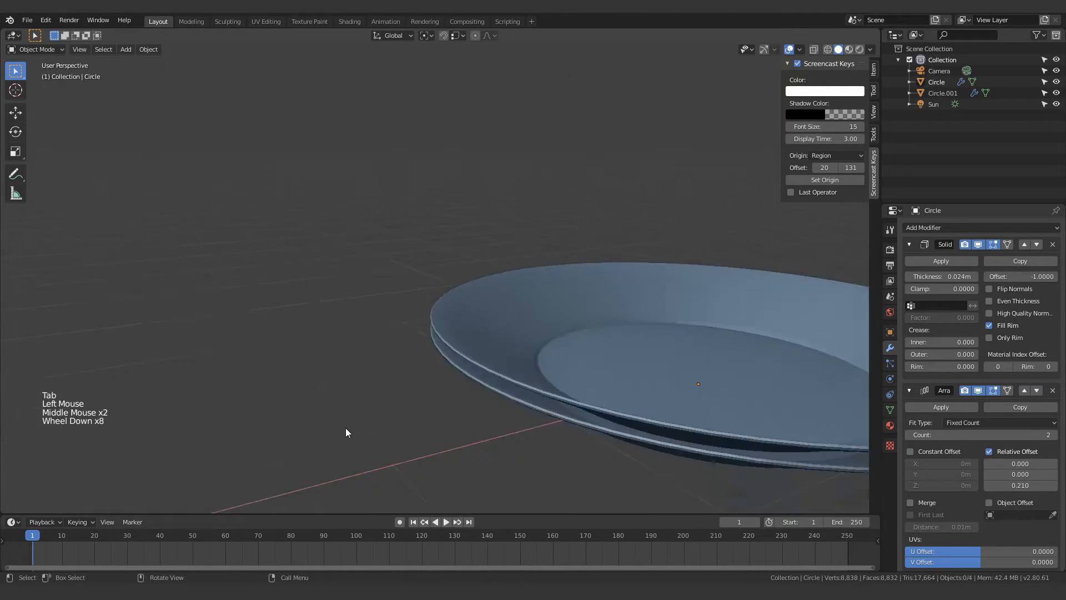
{"action": "scroll", "coordinate": [346, 433], "scroll_direction": "down", "scroll_amount": 8}
{"action": "middle_click_drag", "start_coordinate": [355, 488], "coordinate": [565, 488]}
{"action": "scroll", "coordinate": [606, 378], "scroll_direction": "up", "scroll_amount": 2}
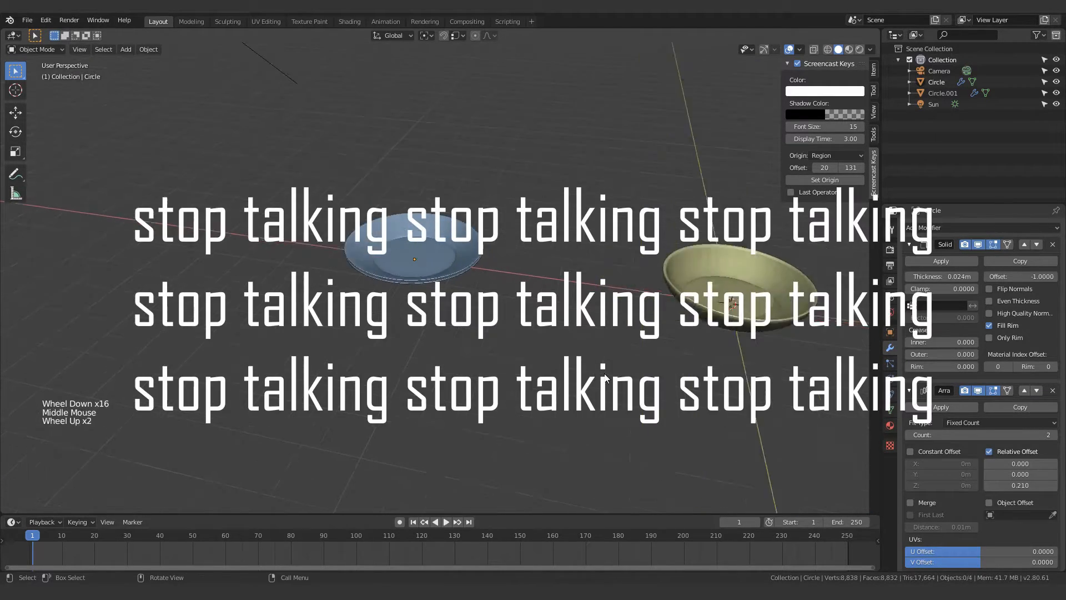
{"action": "scroll", "coordinate": [605, 377], "scroll_direction": "up", "scroll_amount": 1}
{"action": "scroll", "coordinate": [605, 377], "scroll_direction": "up", "scroll_amount": 1, "text": "shift"}
{"action": "middle_click_drag", "start_coordinate": [605, 378], "coordinate": [572, 381], "text": "shift"}
{"action": "scroll", "coordinate": [572, 380], "scroll_direction": "up", "scroll_amount": 5}
{"action": "middle_click_drag", "start_coordinate": [455, 372], "coordinate": [492, 361]}
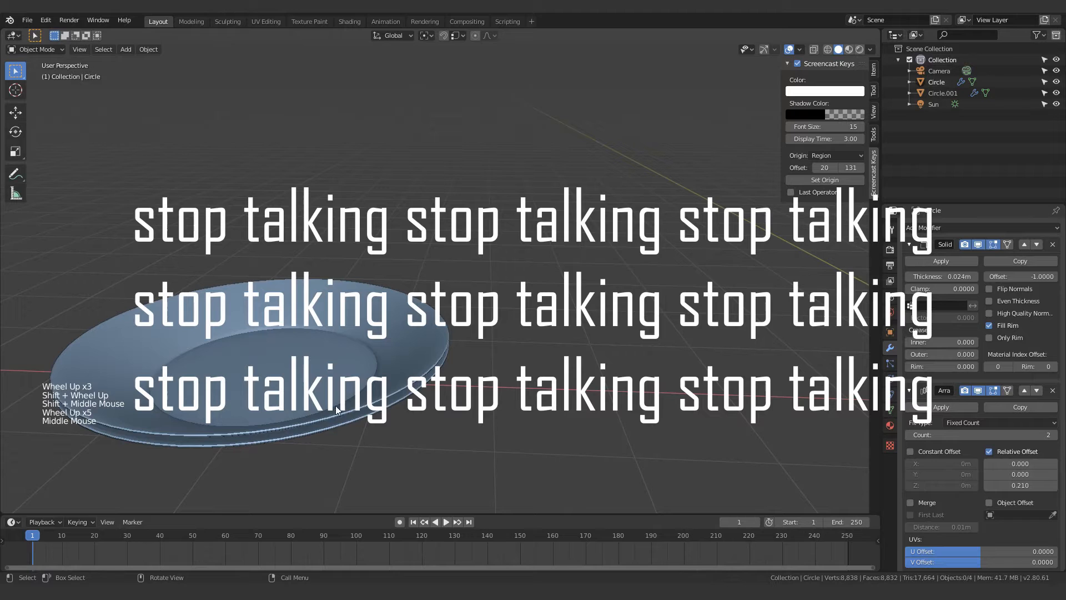
{"action": "middle_click_drag", "start_coordinate": [464, 325], "coordinate": [633, 266], "text": "shift"}
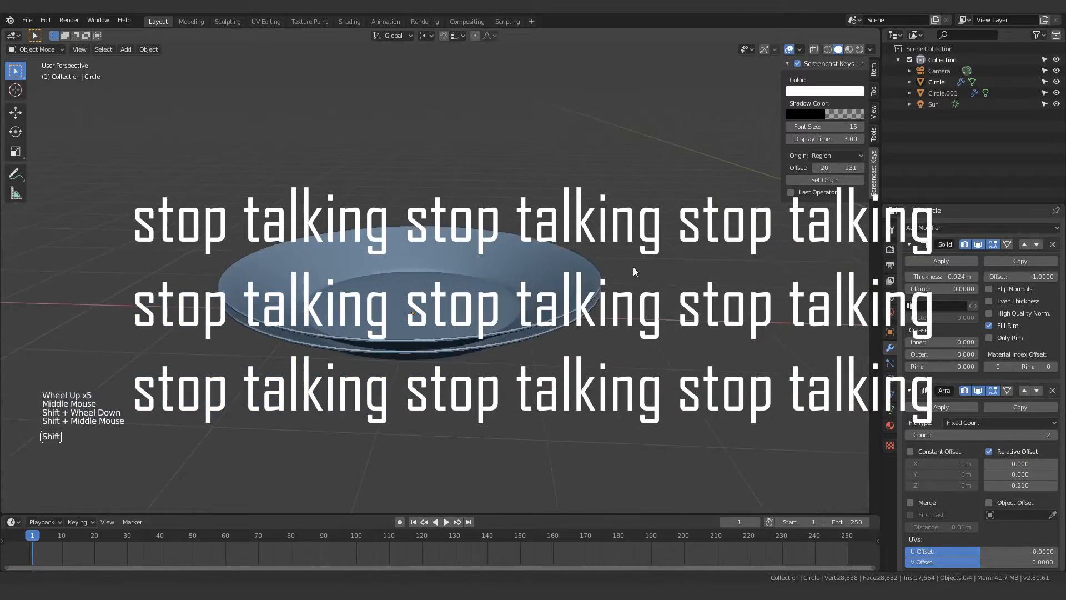
{"action": "scroll", "coordinate": [618, 268], "scroll_direction": "up", "scroll_amount": 4}
{"action": "key", "text": "Tab"}
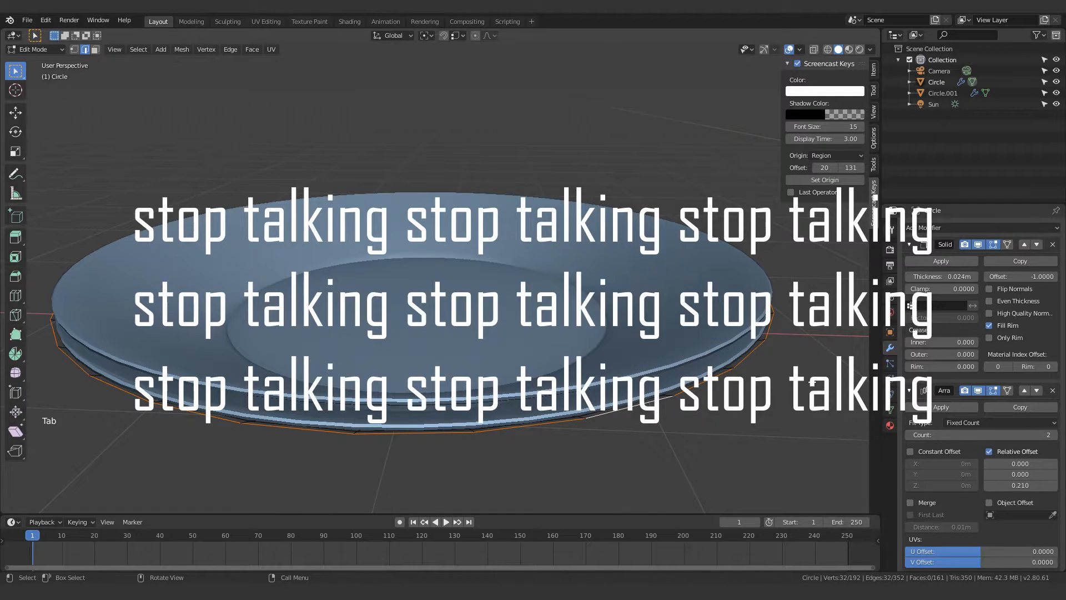
{"action": "key", "text": "Tab"}
{"action": "scroll", "coordinate": [812, 382], "scroll_direction": "down", "scroll_amount": 6}
{"action": "middle_click_drag", "start_coordinate": [812, 382], "coordinate": [395, 333], "text": "shift"}
{"action": "scroll", "coordinate": [411, 413], "scroll_direction": "up", "scroll_amount": 5}
{"action": "scroll", "coordinate": [418, 297], "scroll_direction": "up", "scroll_amount": 4}
{"action": "scroll", "coordinate": [393, 368], "scroll_direction": "down", "scroll_amount": 6}
{"action": "scroll", "coordinate": [426, 371], "scroll_direction": "down", "scroll_amount": 4}
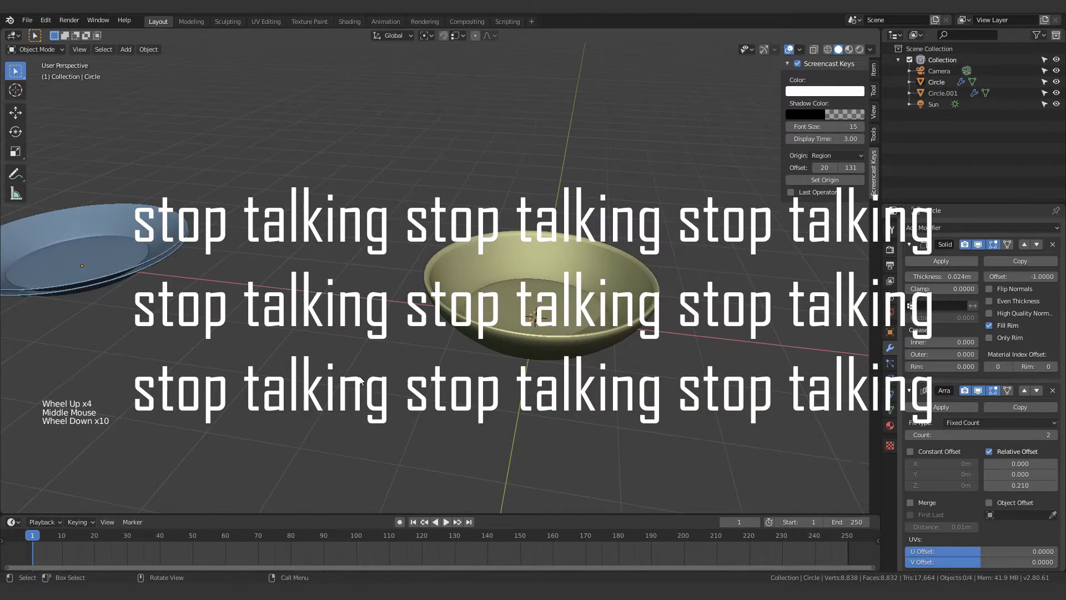
{"action": "middle_click_drag", "start_coordinate": [427, 227], "coordinate": [616, 234], "text": "shift"}
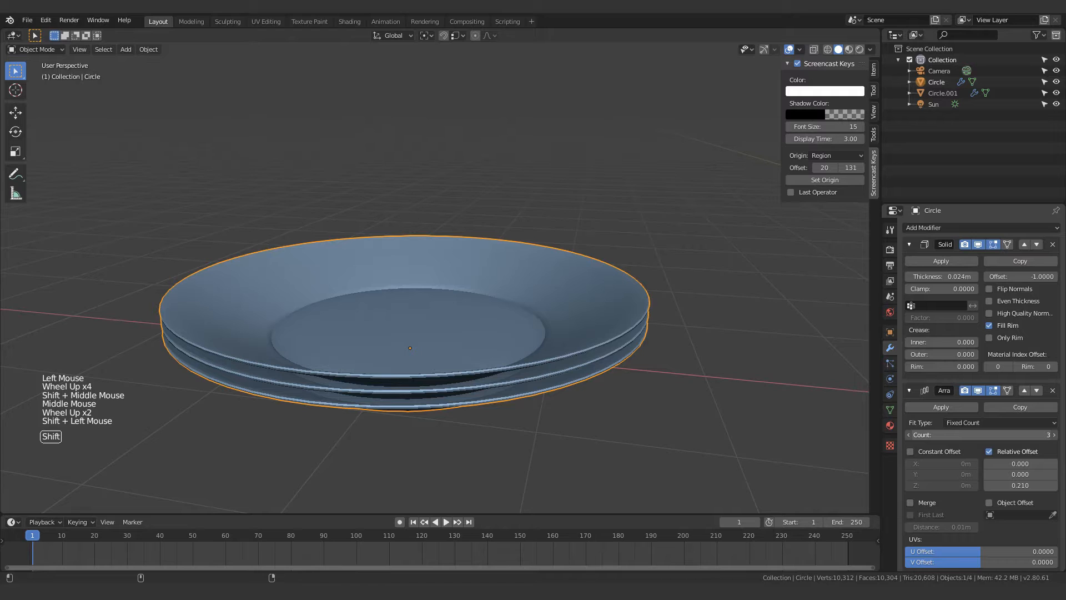
Set the plate's Array modifier count to 50 to build a tall stack of plates
{"action": "left_click_drag", "start_coordinate": [1004, 436], "coordinate": [983, 436]}
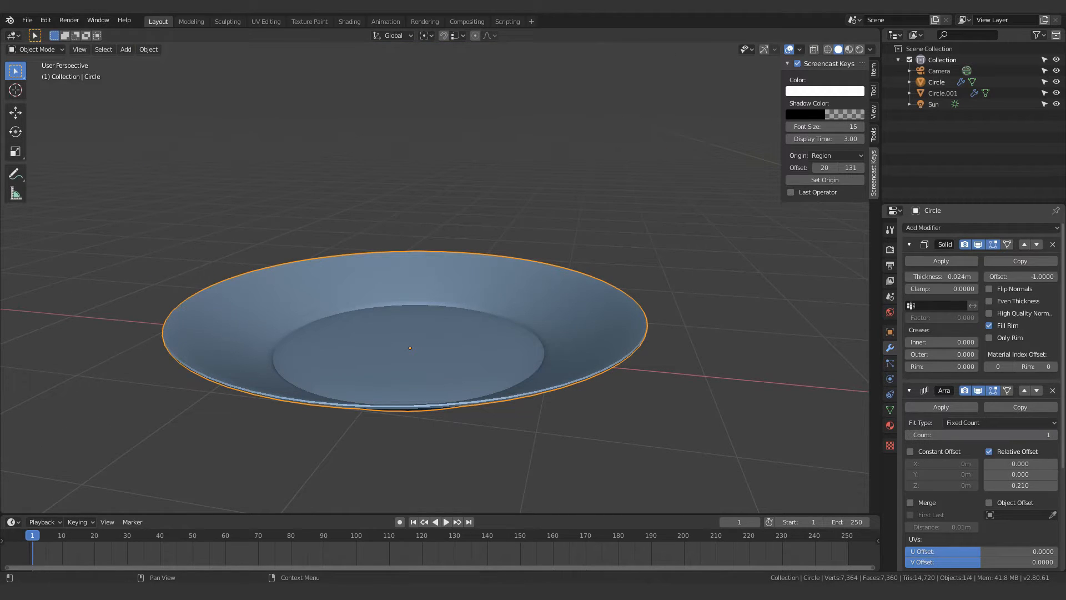
{"action": "scroll", "coordinate": [752, 420], "scroll_direction": "down", "scroll_amount": 9}
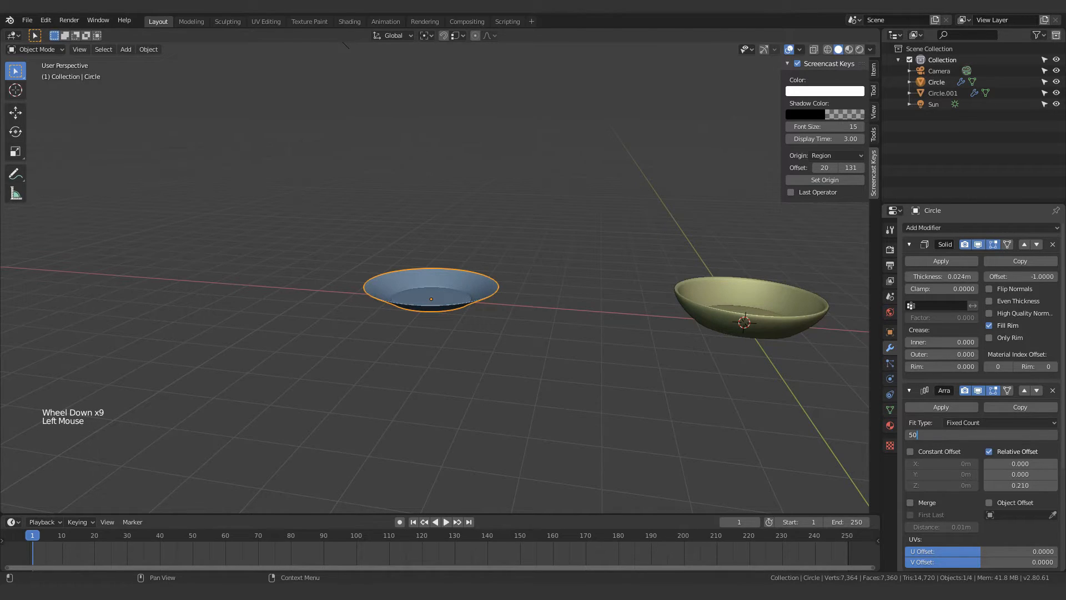
{"action": "key", "text": "Return"}
{"action": "left_click", "coordinate": [671, 417]}
{"action": "scroll", "coordinate": [916, 445], "scroll_direction": "down", "scroll_amount": 11}
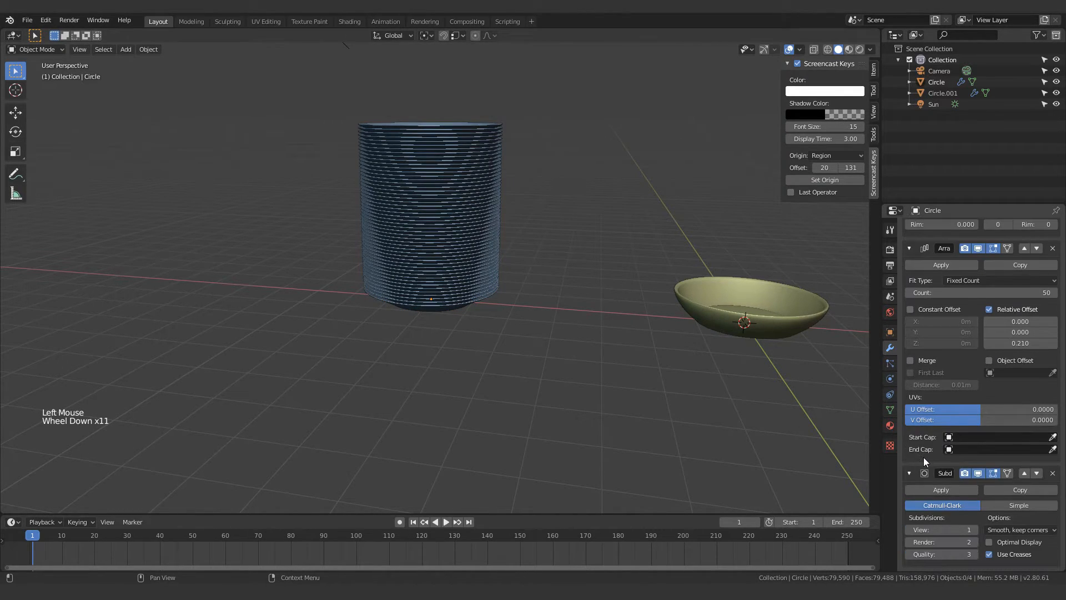
{"action": "scroll", "coordinate": [924, 457], "scroll_direction": "down", "scroll_amount": 1}
{"action": "scroll", "coordinate": [655, 405], "scroll_direction": "up", "scroll_amount": 5}
{"action": "left_click", "coordinate": [658, 402]}
{"action": "scroll", "coordinate": [650, 367], "scroll_direction": "down", "scroll_amount": 4}
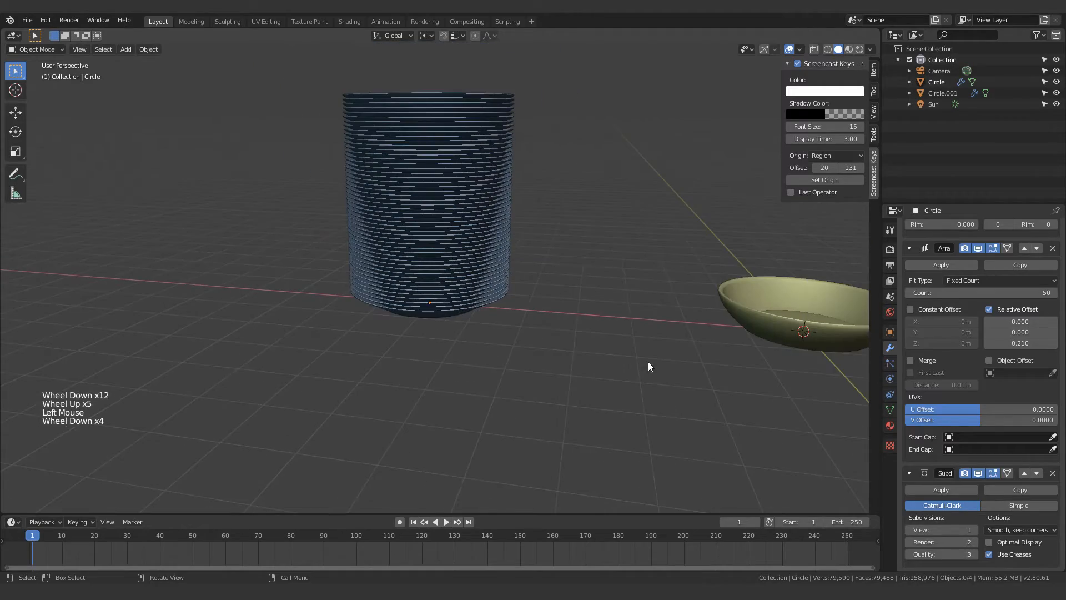
Examine the tall plate stack from above and from the side
{"action": "middle_click_drag", "start_coordinate": [648, 361], "coordinate": [571, 335]}
{"action": "middle_click_drag", "start_coordinate": [535, 198], "coordinate": [541, 328], "text": "shift"}
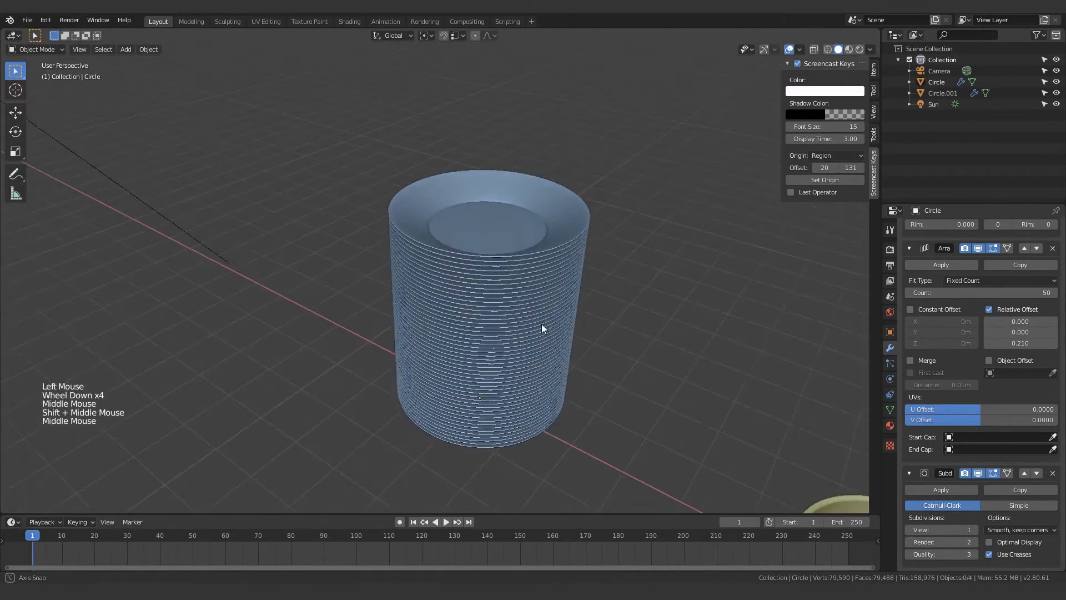
{"action": "left_click", "coordinate": [555, 269]}
{"action": "scroll", "coordinate": [554, 269], "scroll_direction": "up", "scroll_amount": 1}
{"action": "middle_click_drag", "start_coordinate": [554, 269], "coordinate": [622, 297]}
{"action": "left_click", "coordinate": [624, 298]}
{"action": "middle_click_drag", "start_coordinate": [625, 298], "coordinate": [639, 304]}
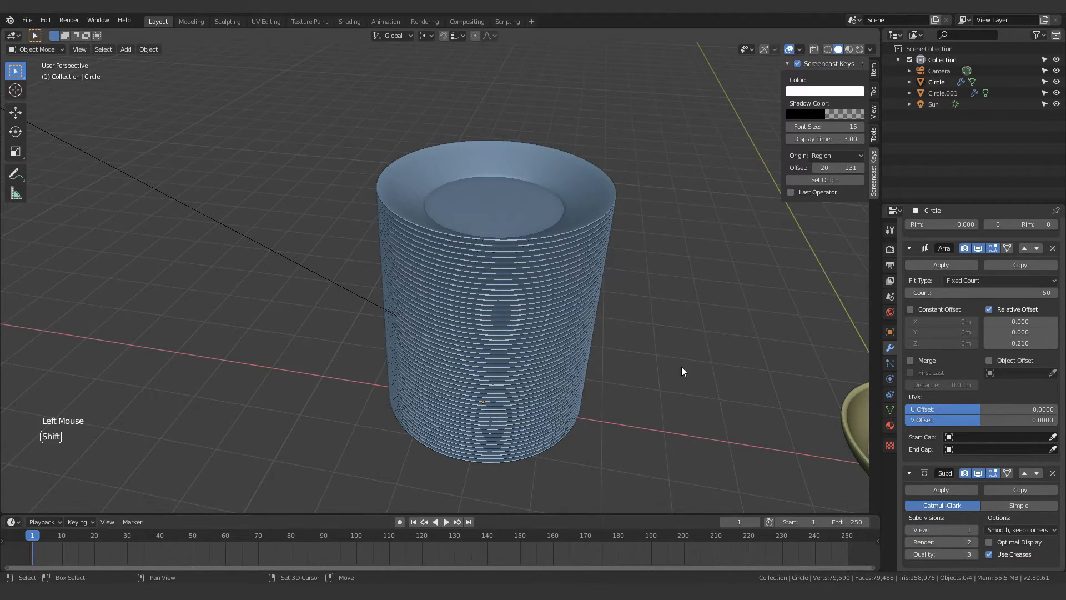
{"action": "middle_click_drag", "start_coordinate": [681, 366], "coordinate": [592, 412], "text": "shift"}
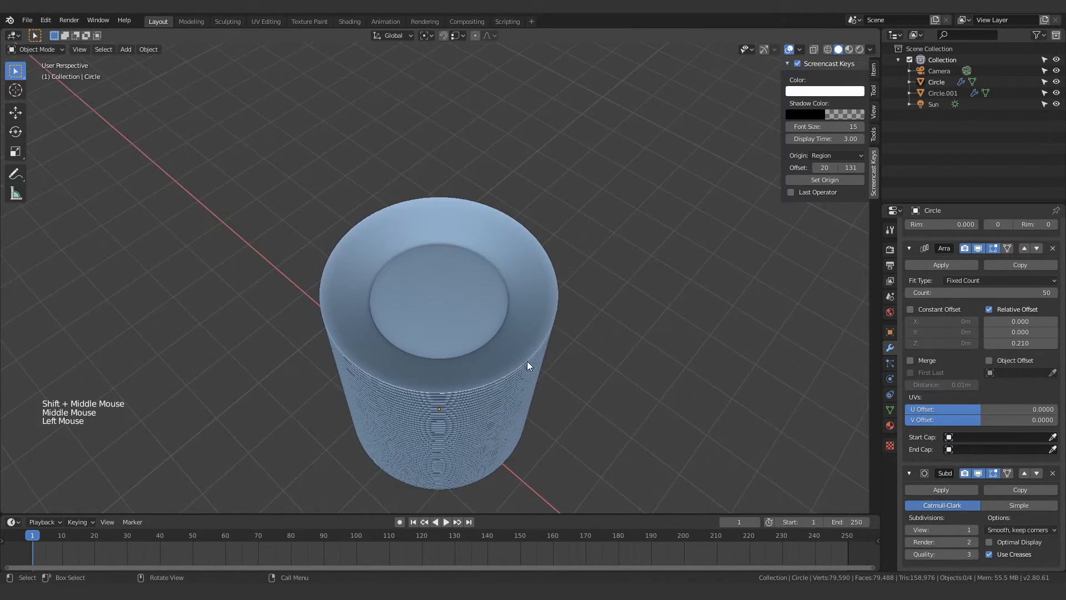
{"action": "middle_click_drag", "start_coordinate": [527, 365], "coordinate": [683, 207], "text": "shift"}
Select the bowl and add an Array modifier to it
{"action": "left_click", "coordinate": [794, 330]}
{"action": "middle_click_drag", "start_coordinate": [798, 333], "coordinate": [491, 351], "text": "shift"}
{"action": "left_click", "coordinate": [577, 381]}
{"action": "key", "text": "q"}
{"action": "left_click", "coordinate": [424, 323]}
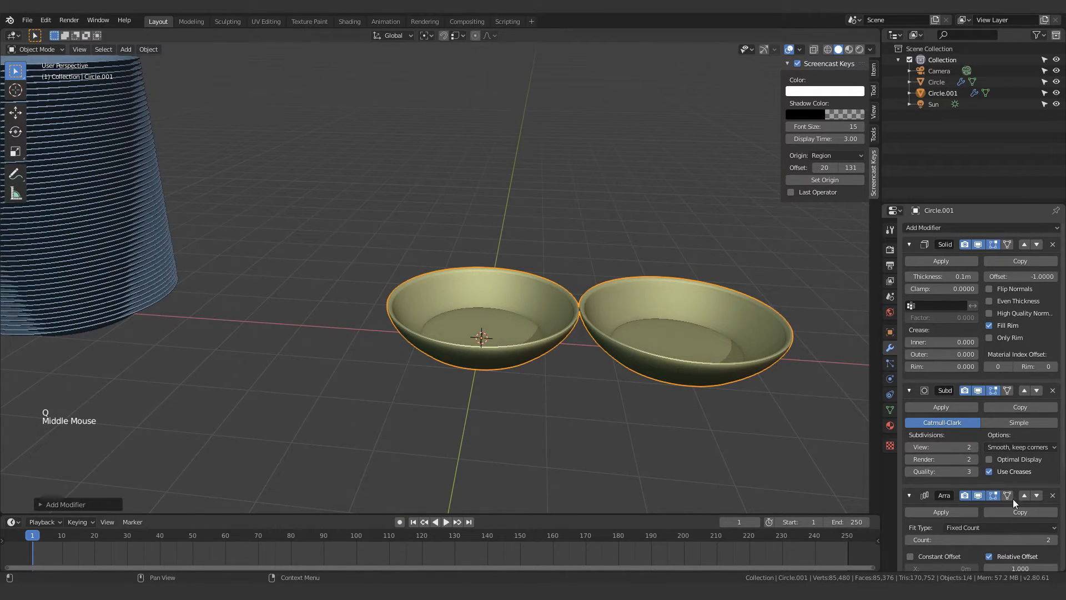
Set the bowl array's relative offset to 0 in X and 1 in Z
{"action": "scroll", "coordinate": [1009, 503], "scroll_direction": "down", "scroll_amount": 8}
{"action": "left_click", "coordinate": [1019, 428]}
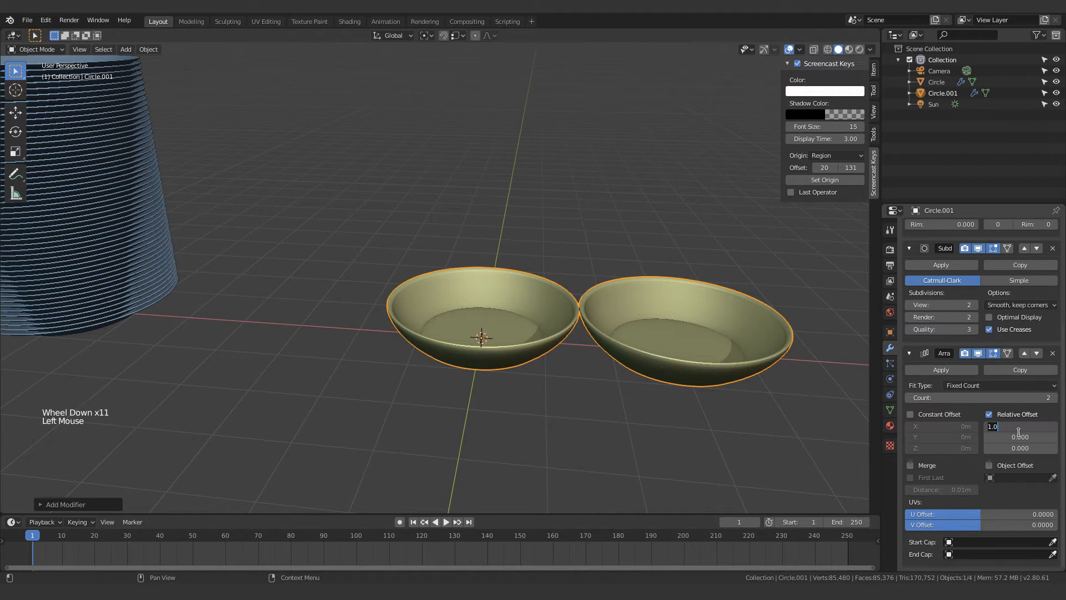
{"action": "type", "text": "0"}
{"action": "key", "text": "Return"}
{"action": "key", "text": "Return"}
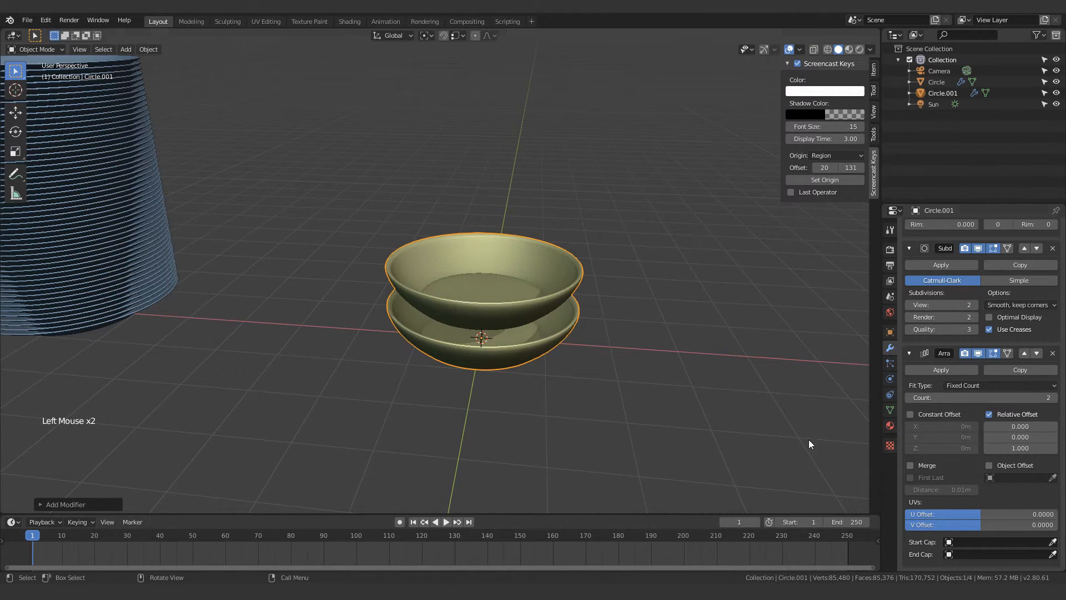
Reduce the bowl array's relative Z offset to 0.22 so the bowls nest into each other
{"action": "middle_click_drag", "start_coordinate": [809, 440], "coordinate": [661, 384]}
{"action": "scroll", "coordinate": [661, 384], "scroll_direction": "up", "scroll_amount": 3}
{"action": "left_click_drag", "start_coordinate": [1020, 448], "coordinate": [994, 448]}
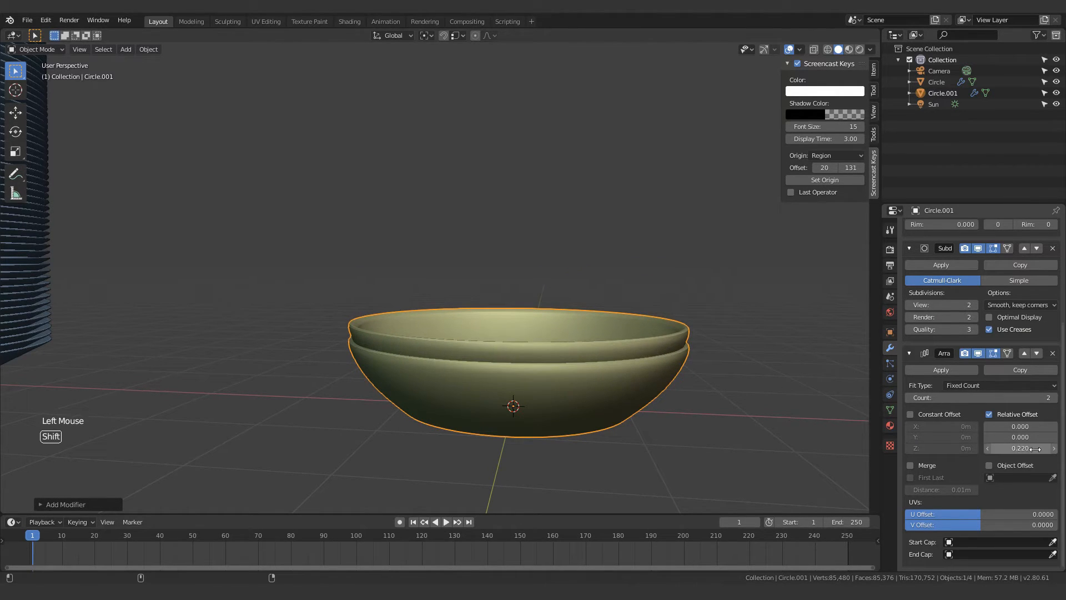
{"action": "left_click", "coordinate": [762, 431]}
{"action": "middle_click_drag", "start_coordinate": [762, 431], "coordinate": [475, 348]}
{"action": "left_click", "coordinate": [475, 348]}
Duplicate the bowl stack, place the copy about 4.38 m along X and snap the 3D cursor to it
{"action": "scroll", "coordinate": [475, 348], "scroll_direction": "down", "scroll_amount": 5}
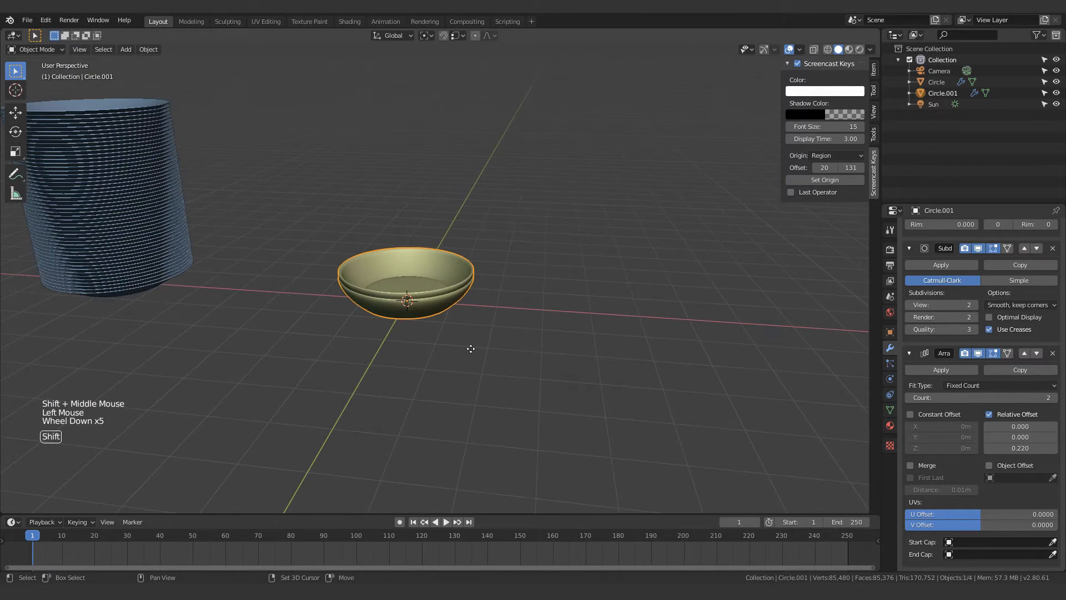
{"action": "key", "text": "shift+d"}
{"action": "left_click", "coordinate": [715, 334]}
{"action": "middle_click_drag", "start_coordinate": [714, 335], "coordinate": [574, 398], "text": "shift"}
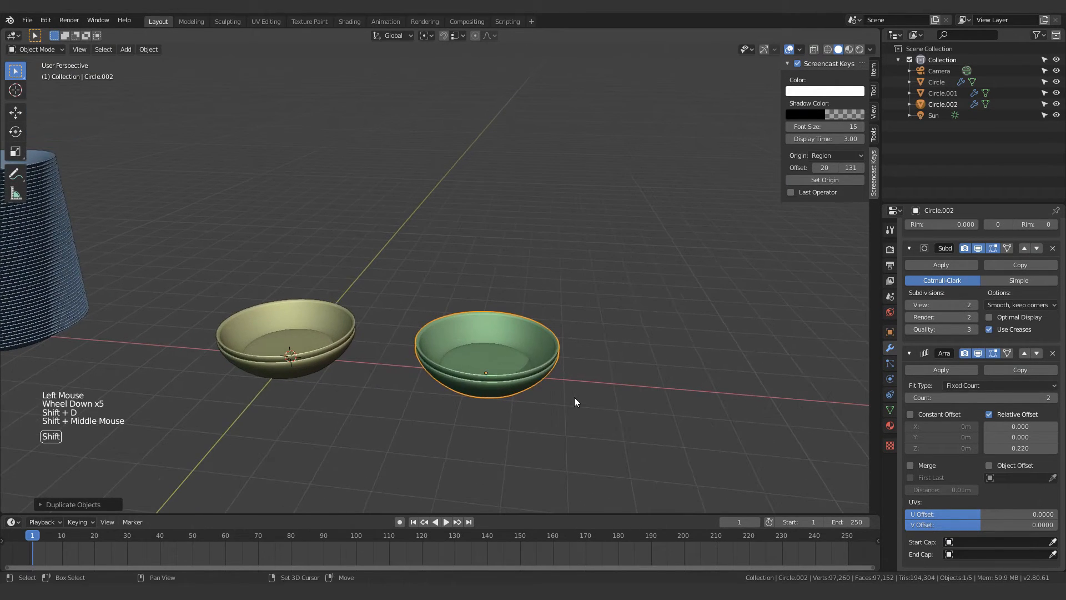
{"action": "key", "text": "shift+s"}
{"action": "scroll", "coordinate": [579, 445], "scroll_direction": "up", "scroll_amount": 3}
{"action": "middle_click_drag", "start_coordinate": [586, 442], "coordinate": [548, 285], "text": "shift"}
{"action": "key", "text": "shift+a"}
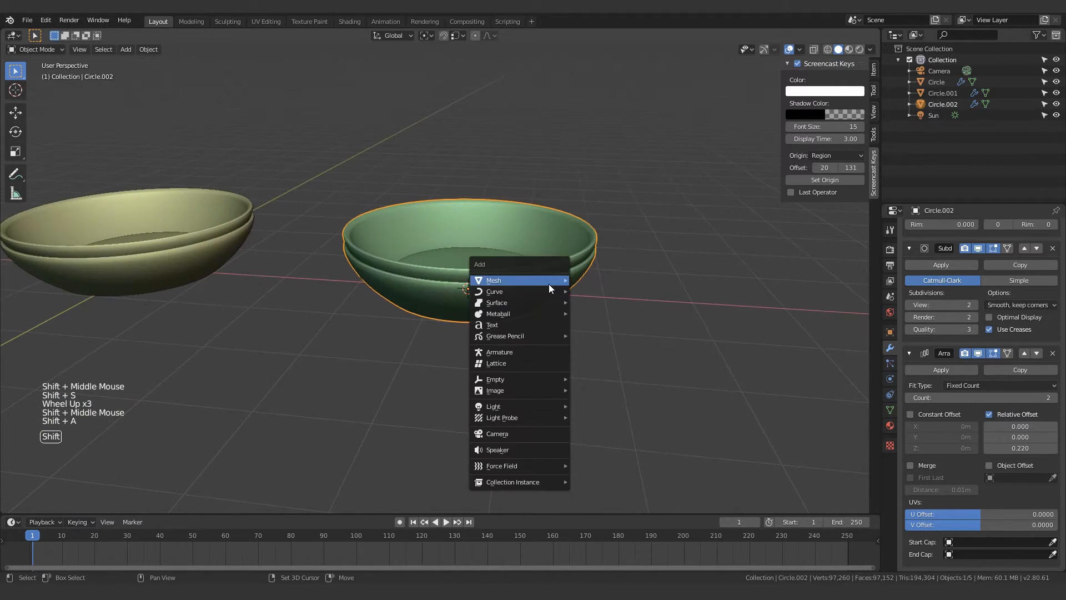
{"action": "mouse_move", "coordinate": [558, 378]}
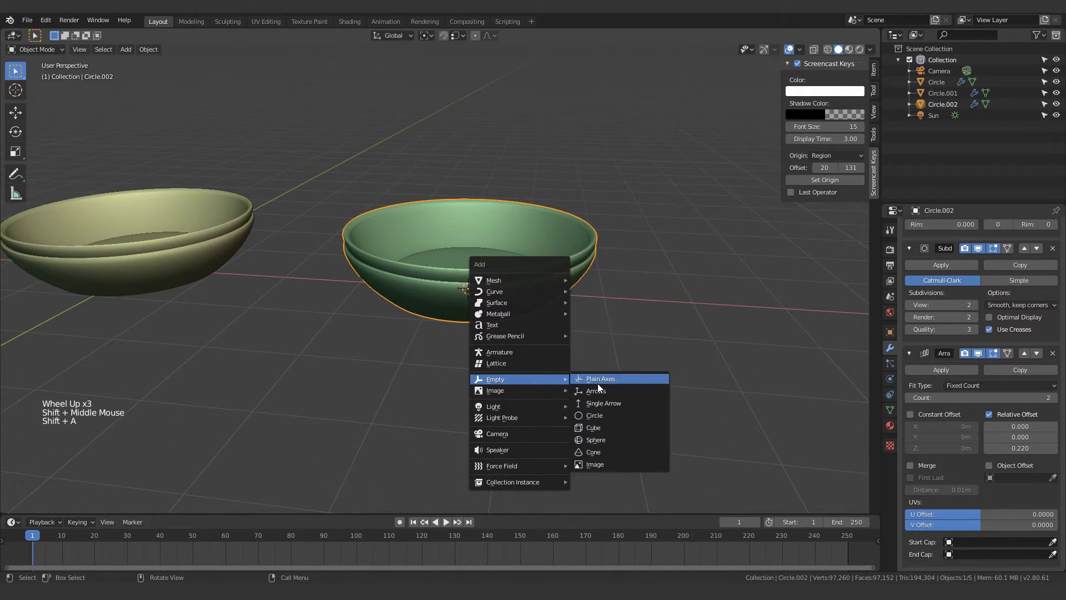
{"action": "left_click", "coordinate": [627, 390]}
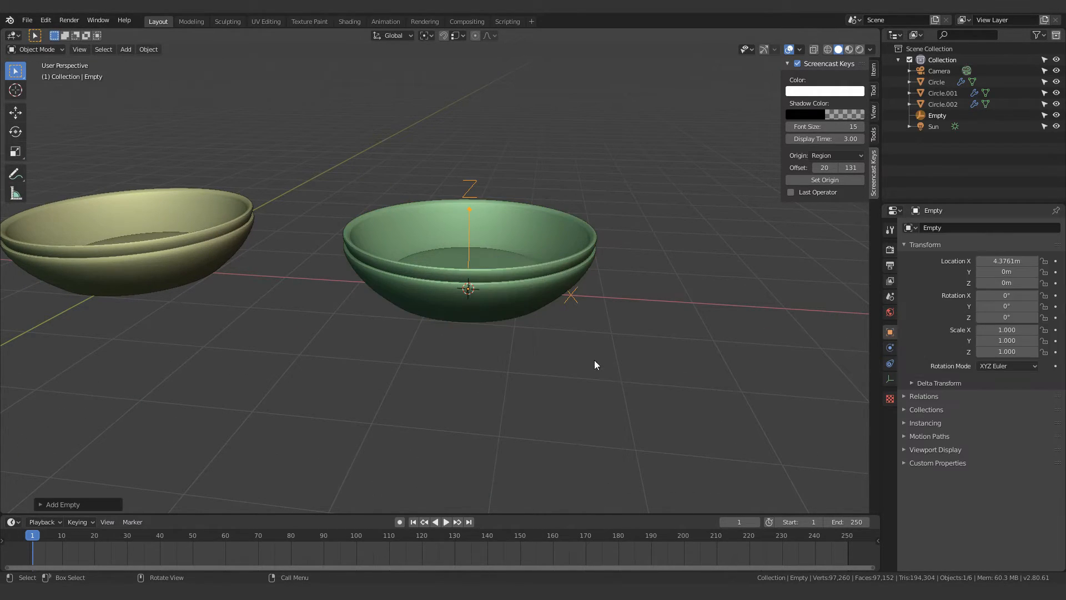
{"action": "key", "text": "x"}
{"action": "left_click", "coordinate": [551, 255]}
Add a Plain Axes empty at the 3D cursor in the duplicated bowl
{"action": "key", "text": "shift+a"}
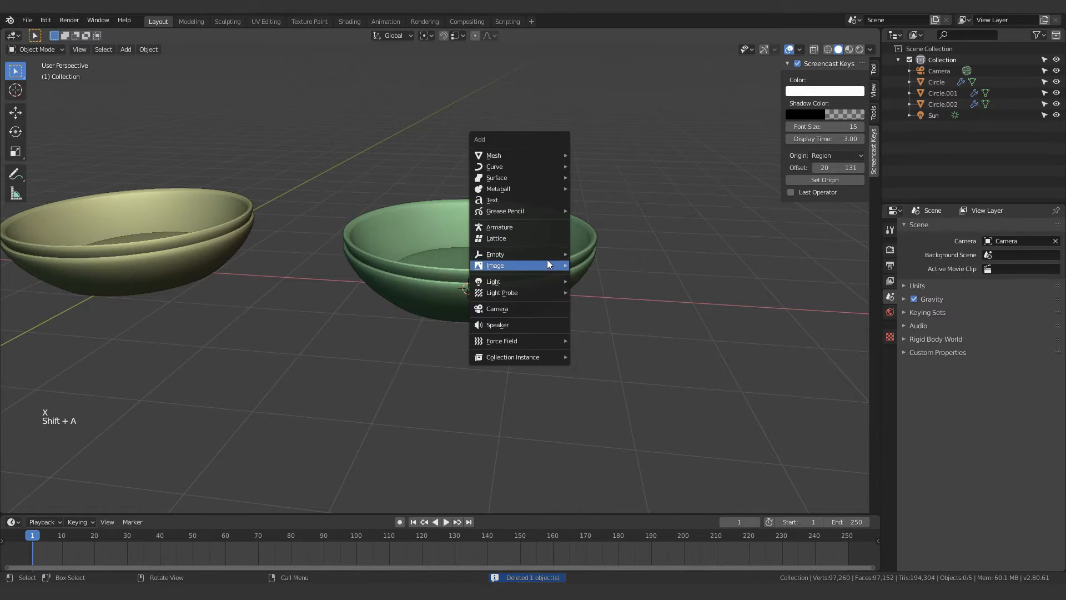
{"action": "mouse_move", "coordinate": [547, 259]}
{"action": "left_click", "coordinate": [603, 252]}
{"action": "middle_click_drag", "start_coordinate": [644, 252], "coordinate": [589, 266]}
Switch the duplicated bowl's Array from relative offset to object offset and assign the Empty as its offset object
{"action": "left_click", "coordinate": [578, 294]}
{"action": "left_click", "coordinate": [989, 465]}
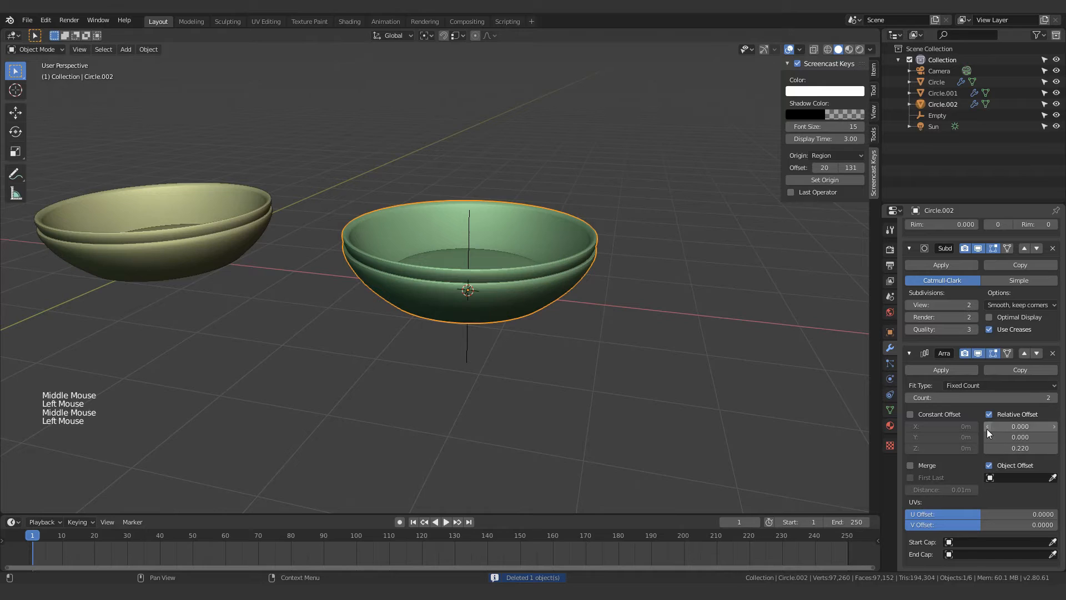
{"action": "left_click", "coordinate": [988, 425]}
{"action": "left_click", "coordinate": [988, 414]}
{"action": "left_click", "coordinate": [1002, 478]}
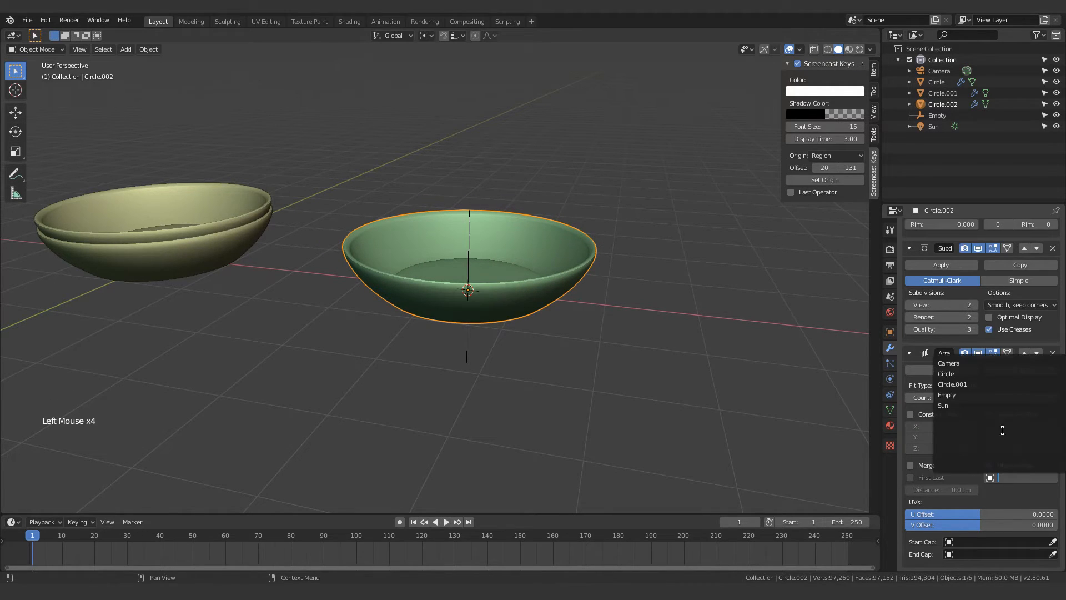
{"action": "left_click", "coordinate": [954, 395]}
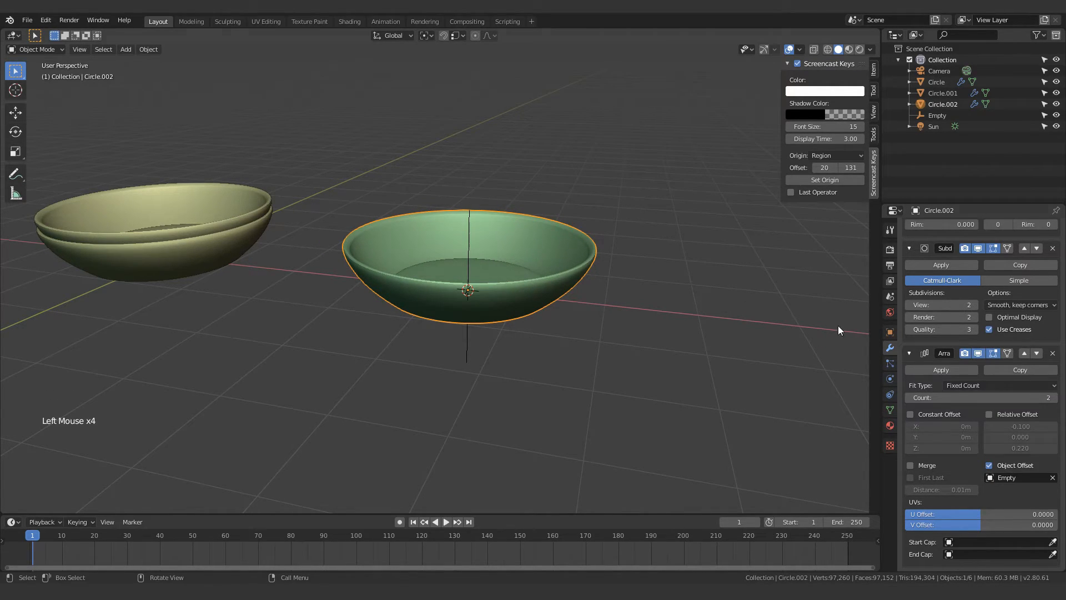
Set the duplicated bowl's Array count to 3 and raise the Empty about 0.14 m along Z
{"action": "type", "text": "3"}
{"action": "key", "text": "Return"}
{"action": "left_click", "coordinate": [469, 225]}
{"action": "middle_click_drag", "start_coordinate": [469, 225], "coordinate": [547, 356]}
{"action": "middle_click_drag", "start_coordinate": [547, 355], "coordinate": [568, 410]}
{"action": "key", "text": "g"}
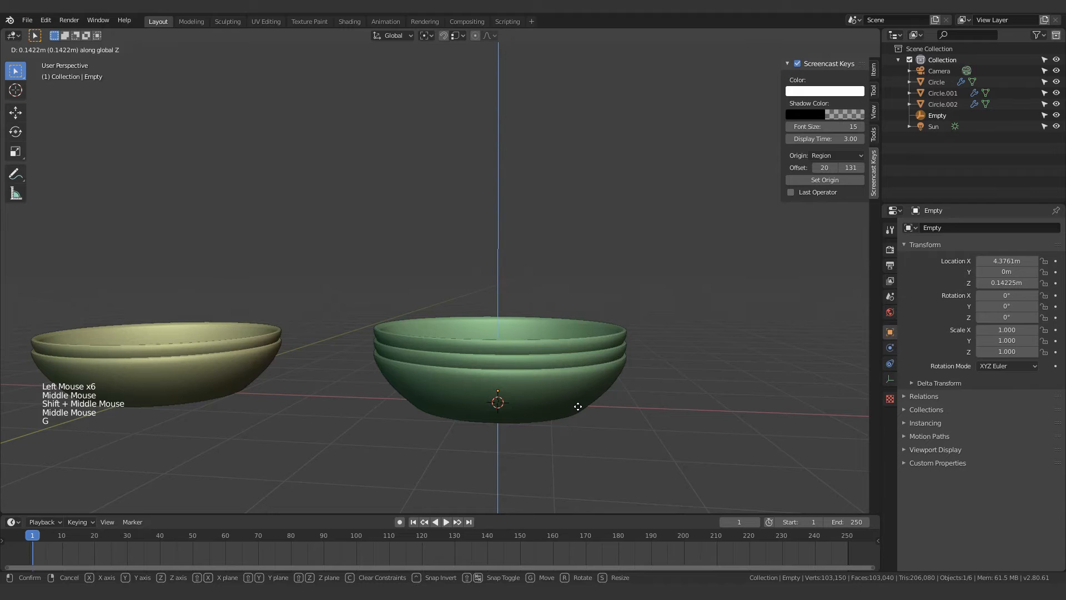
{"action": "left_click", "coordinate": [578, 406]}
Scale the Empty down to about 0.875 so each successive bowl in the array gets smaller
{"action": "key", "text": "s"}
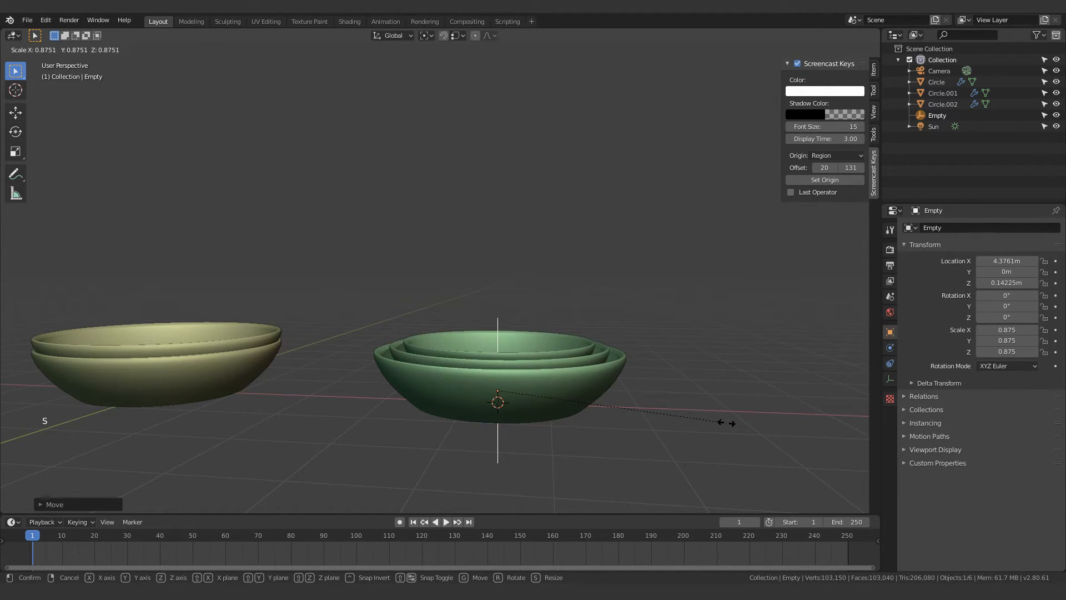
{"action": "left_click", "coordinate": [726, 423]}
{"action": "middle_click_drag", "start_coordinate": [669, 412], "coordinate": [577, 470]}
{"action": "left_click", "coordinate": [665, 434]}
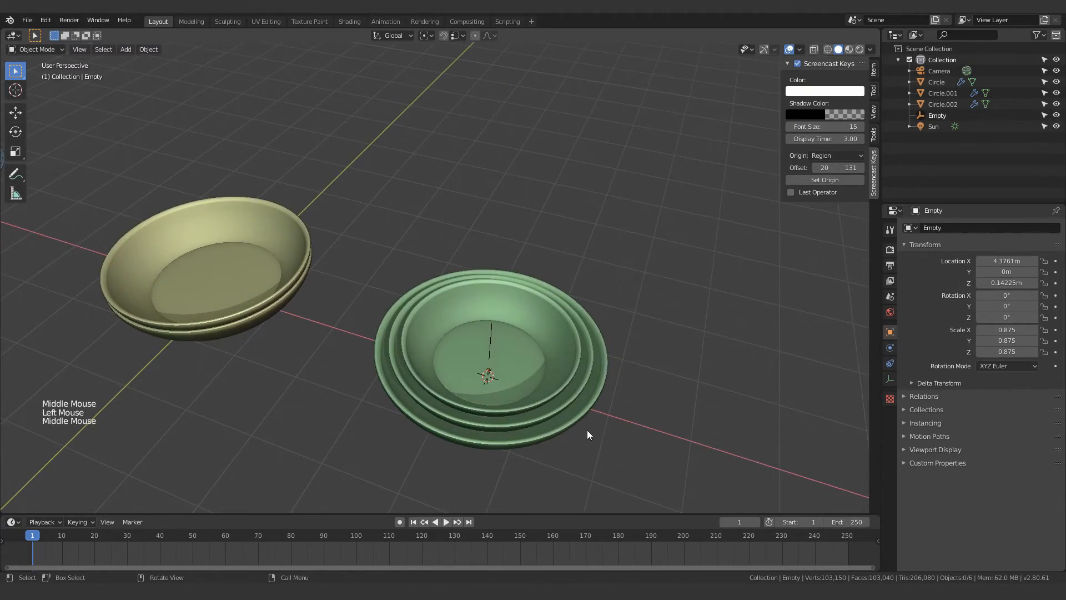
Switch the viewport to rendered shading and select the nested bowl stack for a closer look
{"action": "key", "text": "z"}
{"action": "left_click", "coordinate": [607, 378]}
{"action": "mouse_move", "coordinate": [608, 394]}
{"action": "middle_mouse_down"}
{"action": "mouse_move", "coordinate": [601, 352]}
{"action": "mouse_move", "coordinate": [565, 302]}
{"action": "mouse_move", "coordinate": [614, 338]}
{"action": "mouse_move", "coordinate": [586, 363]}
{"action": "middle_mouse_up"}
{"action": "left_click", "coordinate": [565, 373]}
{"action": "scroll", "coordinate": [565, 308], "scroll_direction": "up", "scroll_amount": 4}
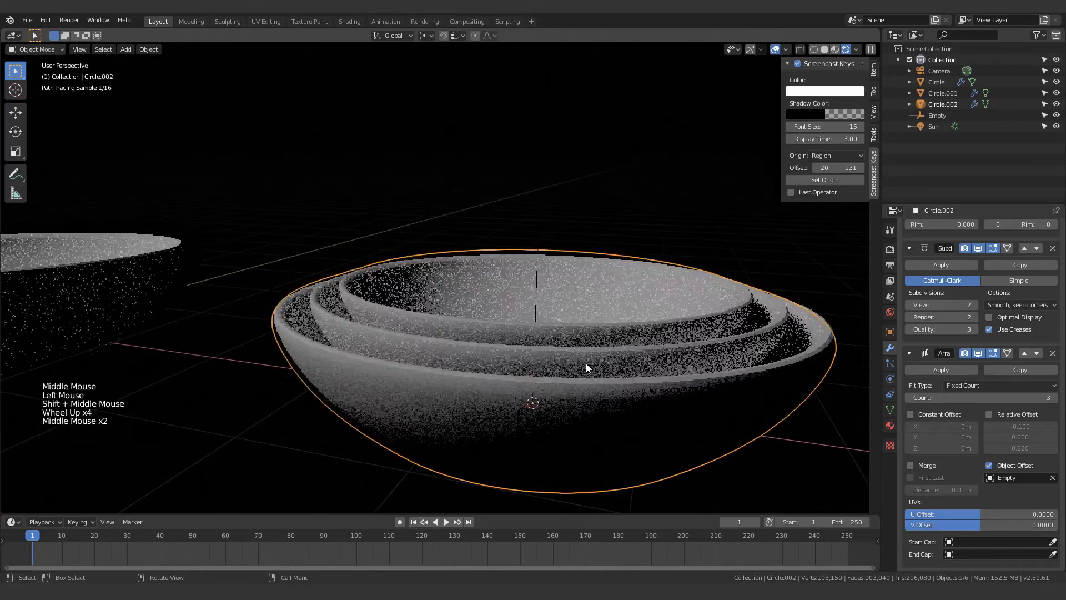
Raise the Empty along Z to a height of about 0.223 m to space the nested bowls further apart
{"action": "left_click", "coordinate": [538, 293]}
{"action": "key", "text": "g"}
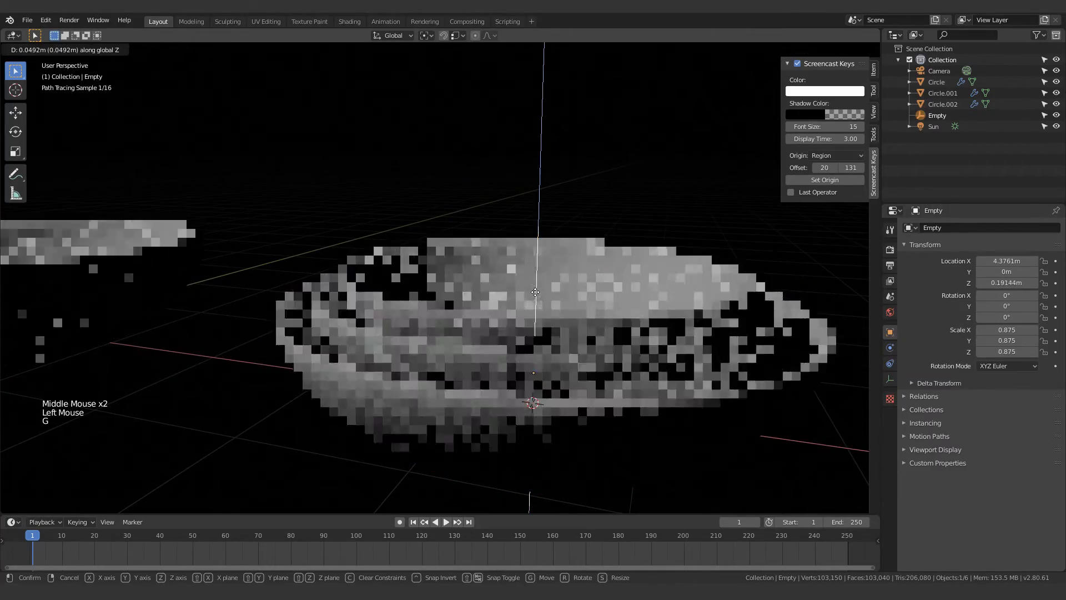
{"action": "left_click", "coordinate": [617, 164]}
{"action": "scroll", "coordinate": [613, 183], "scroll_direction": "down", "scroll_amount": 3}
{"action": "middle_click_drag", "start_coordinate": [610, 200], "coordinate": [679, 202]}
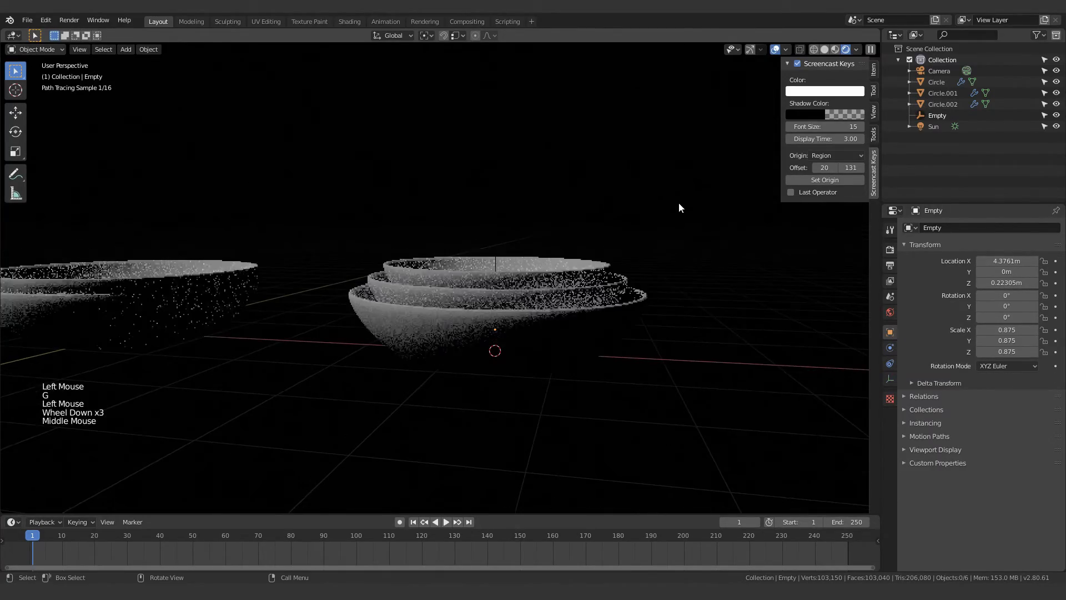
Increase the nested bowl stack's Array count to 9
{"action": "left_click", "coordinate": [555, 288]}
{"action": "left_click", "coordinate": [890, 348]}
{"action": "left_click_drag", "start_coordinate": [944, 397], "coordinate": [1000, 398]}
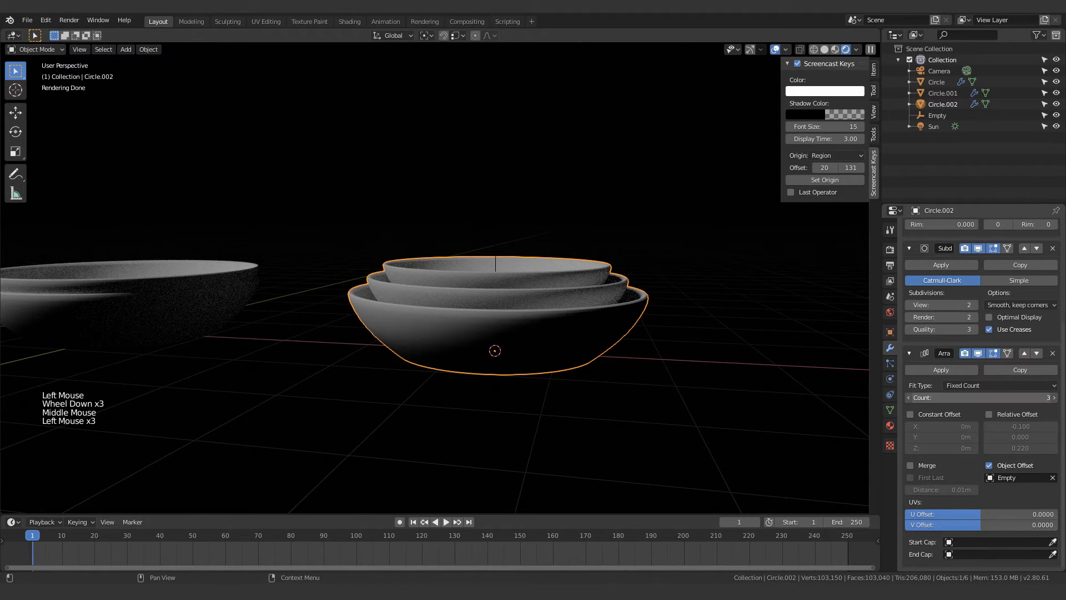
{"action": "middle_click_drag", "start_coordinate": [748, 399], "coordinate": [733, 381]}
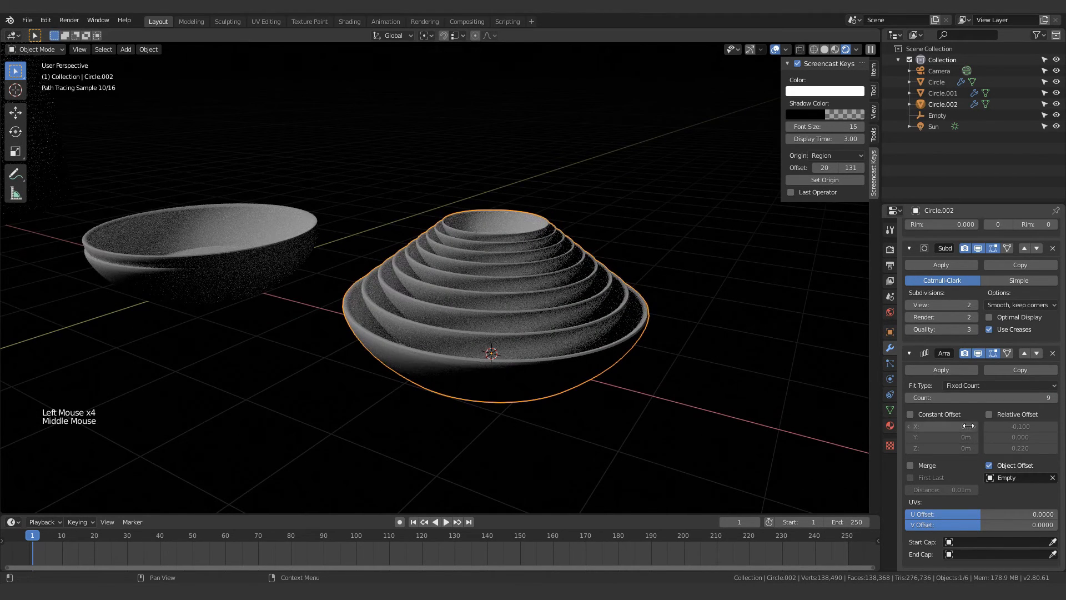
{"action": "left_click", "coordinate": [625, 383]}
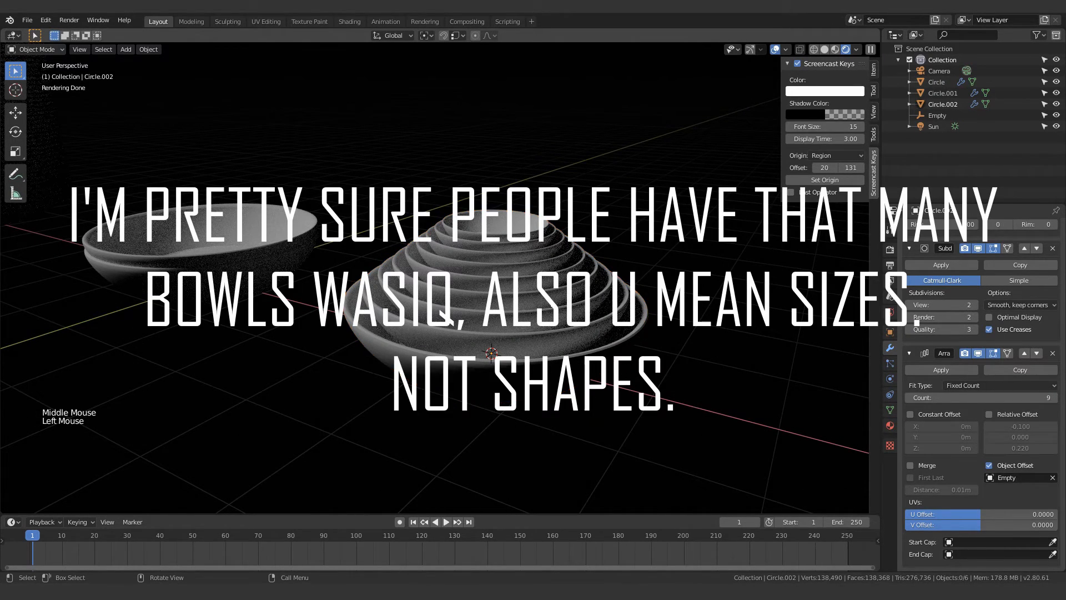
{"action": "middle_click_drag", "start_coordinate": [626, 382], "coordinate": [597, 336]}
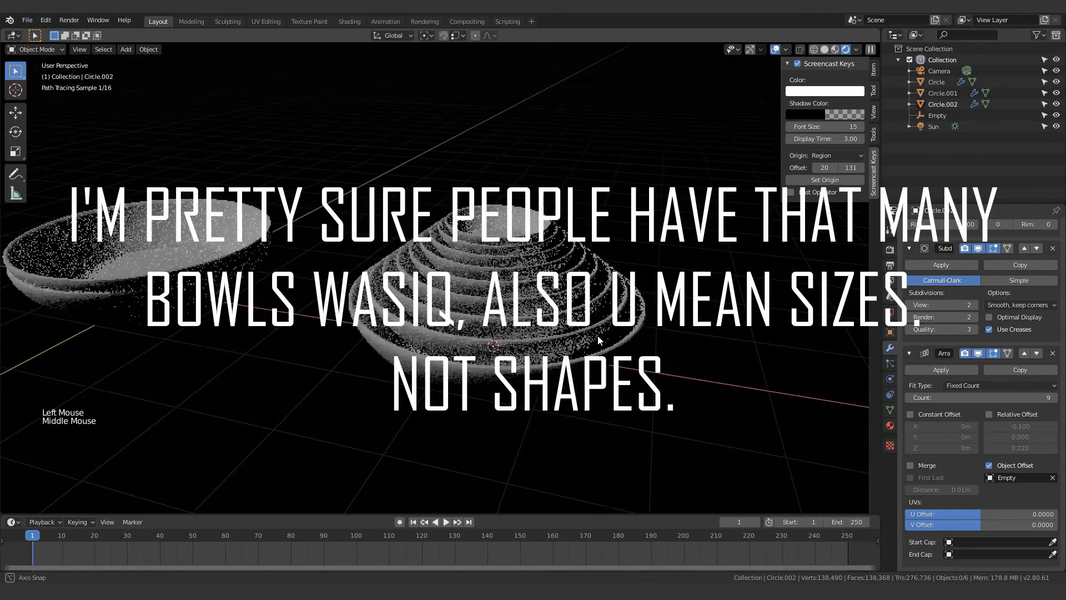
Reduce the nested bowl stack's Array count to 6
{"action": "left_click", "coordinate": [909, 397]}
{"action": "left_click", "coordinate": [909, 397]}
{"action": "left_click", "coordinate": [909, 397]}
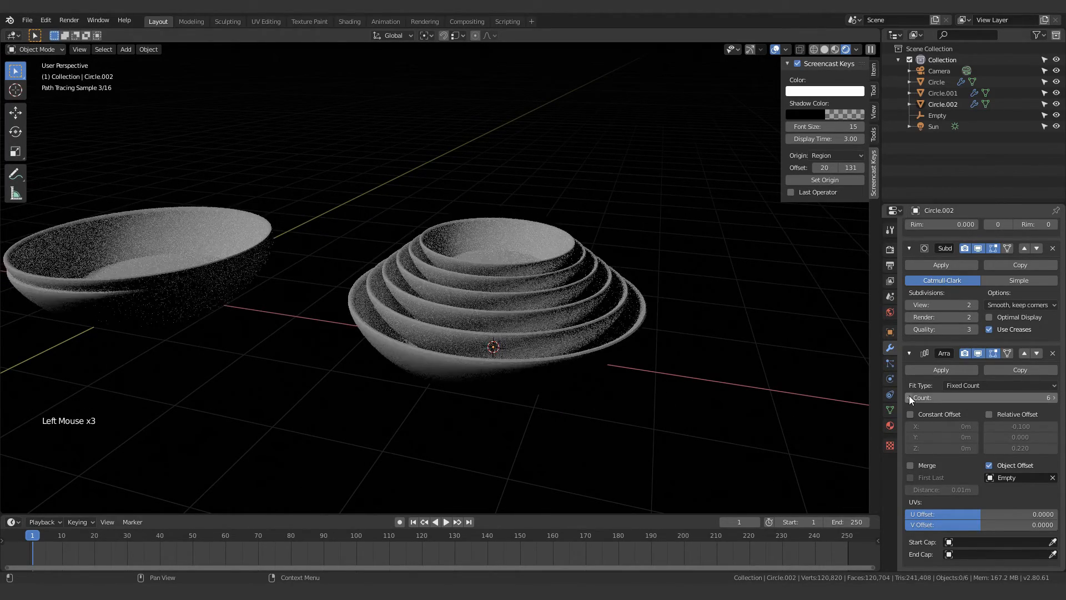
Switch the viewport to solid shading and view the plate stack and both bowl stacks together
{"action": "scroll", "coordinate": [582, 400], "scroll_direction": "down", "scroll_amount": 6}
{"action": "key", "text": "z"}
{"action": "middle_click_drag", "start_coordinate": [467, 342], "coordinate": [568, 344], "text": "shift"}
{"action": "scroll", "coordinate": [568, 345], "scroll_direction": "down", "scroll_amount": 1}
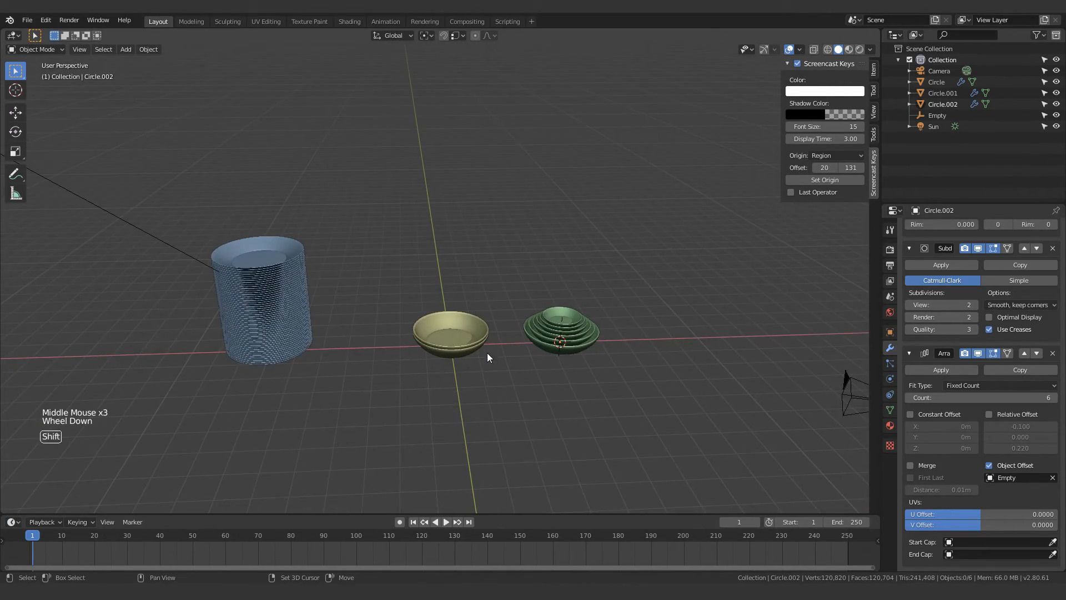
{"action": "middle_click_drag", "start_coordinate": [488, 355], "coordinate": [478, 308], "text": "shift"}
Switch the viewport back to rendered shading and examine all three stacks from above and at different distances
{"action": "key", "text": "z"}
{"action": "key", "text": "z"}
{"action": "left_click", "coordinate": [440, 208]}
{"action": "middle_click_drag", "start_coordinate": [439, 216], "coordinate": [491, 333]}
{"action": "scroll", "coordinate": [398, 253], "scroll_direction": "down", "scroll_amount": 5}
{"action": "scroll", "coordinate": [461, 292], "scroll_direction": "up", "scroll_amount": 3}
{"action": "scroll", "coordinate": [462, 292], "scroll_direction": "up", "scroll_amount": 5}
{"action": "scroll", "coordinate": [462, 295], "scroll_direction": "down", "scroll_amount": 4}
{"action": "scroll", "coordinate": [489, 329], "scroll_direction": "up", "scroll_amount": 3}
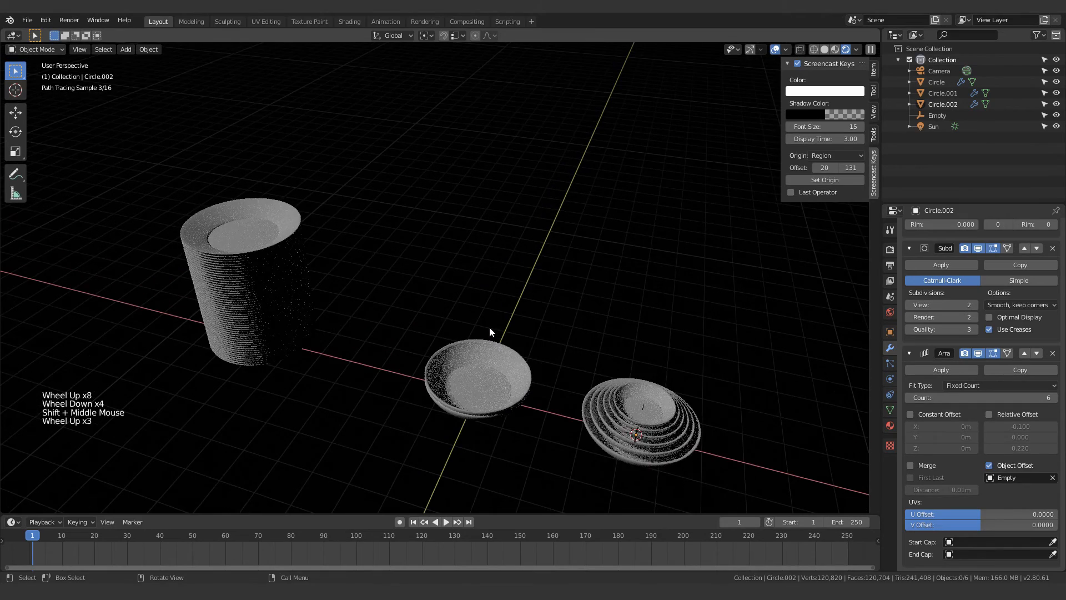
{"action": "scroll", "coordinate": [559, 306], "scroll_direction": "up", "scroll_amount": 1, "text": "shift"}
{"action": "middle_click_drag", "start_coordinate": [562, 311], "coordinate": [591, 293], "text": "shift"}
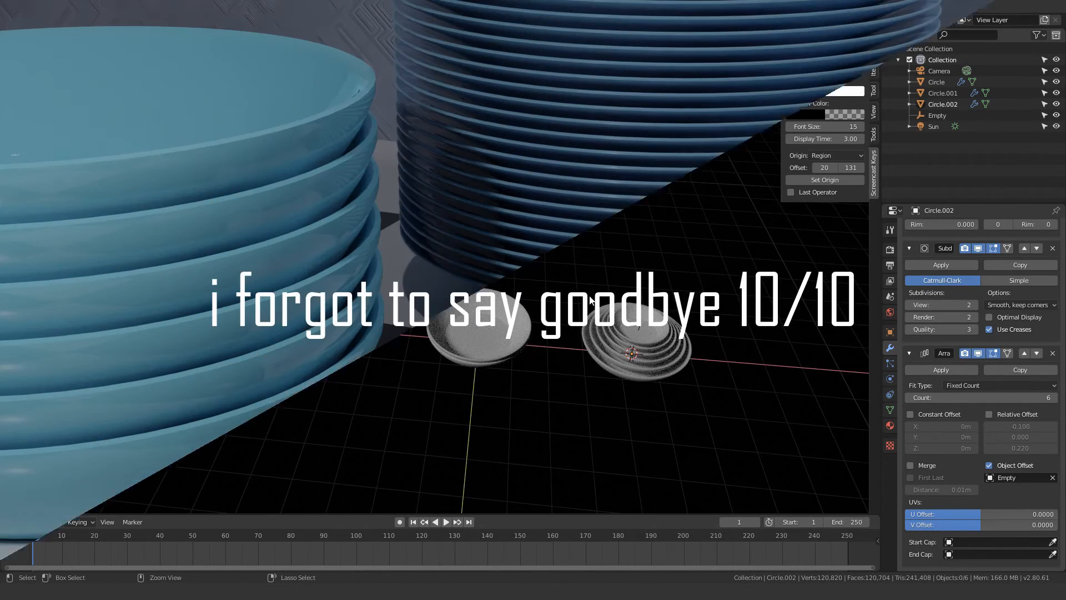